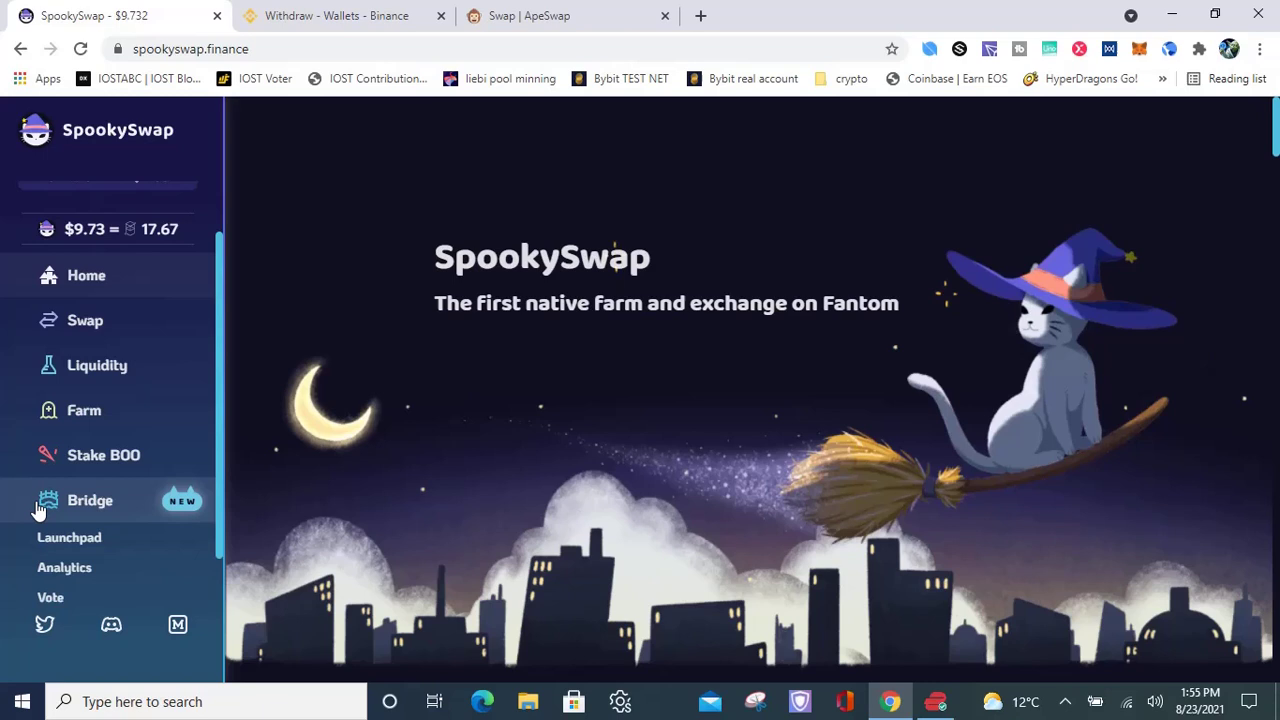
- Open the bridge page and choose BSC as the source chain
left_click(99, 508)
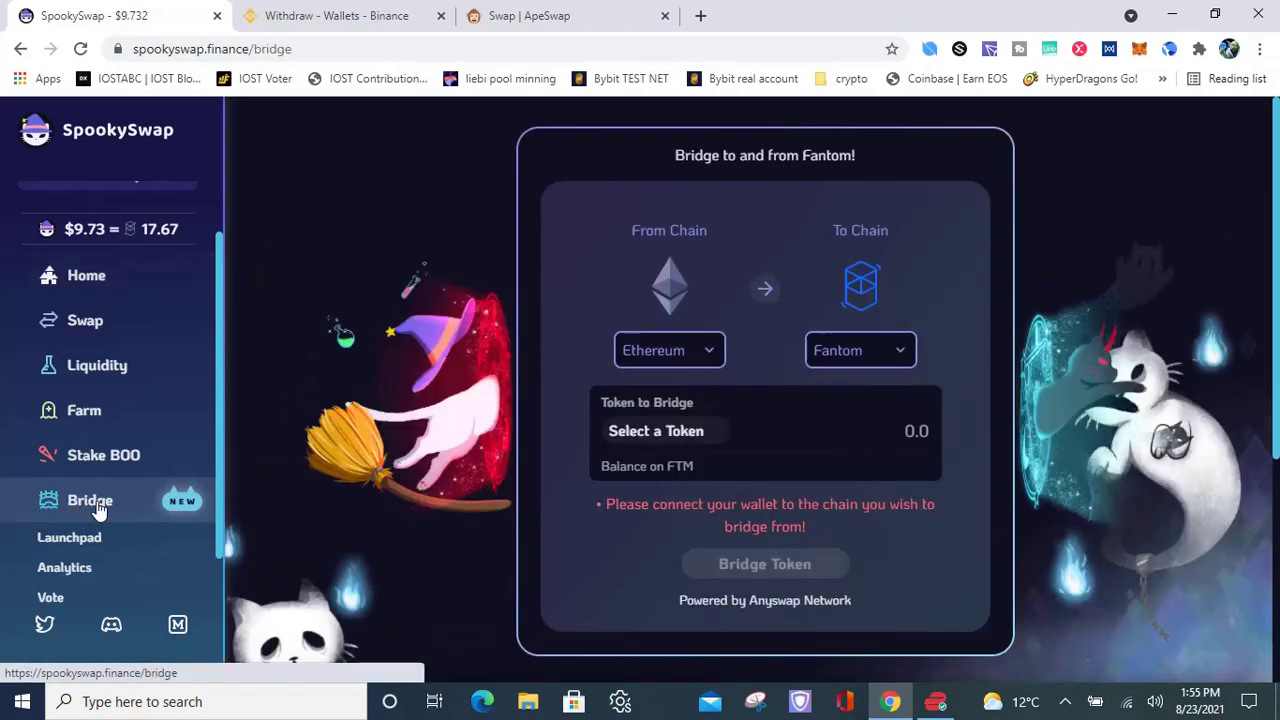
left_click(680, 357)
left_click(641, 426)
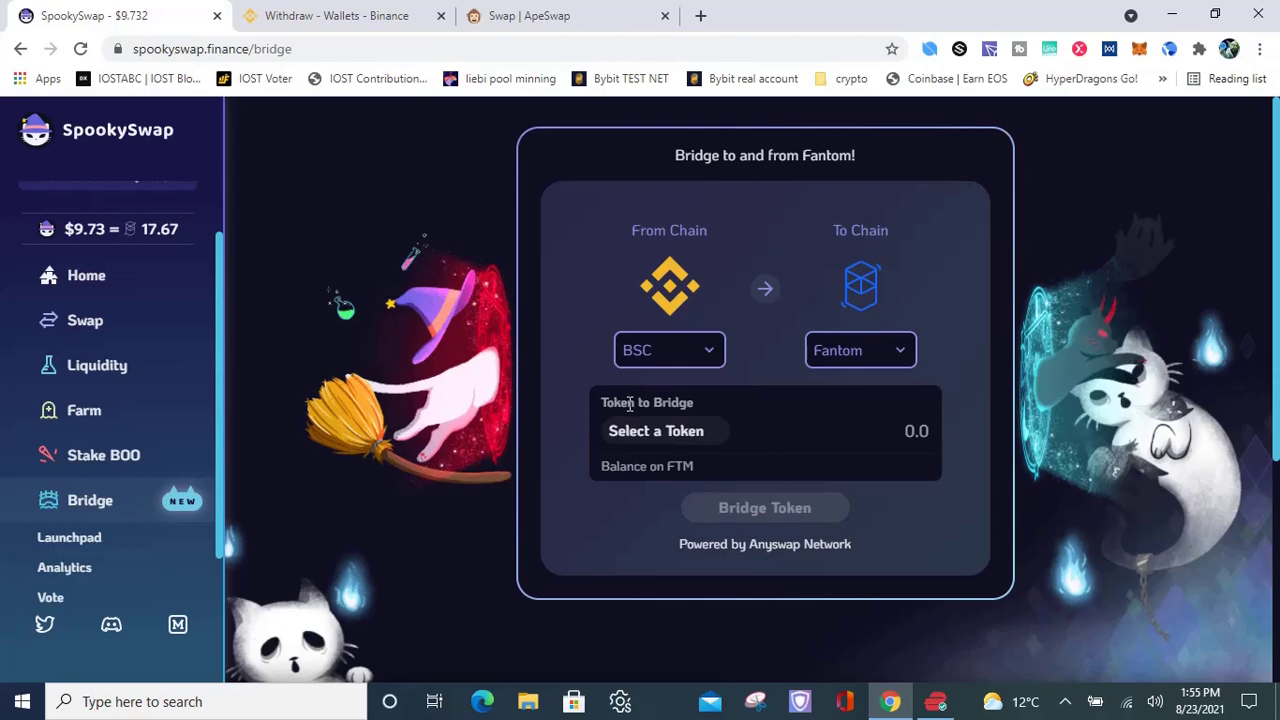
- Choose BNB as the token to bridge to Fantom, showing a 0.044 BNB minimum
left_click(678, 432)
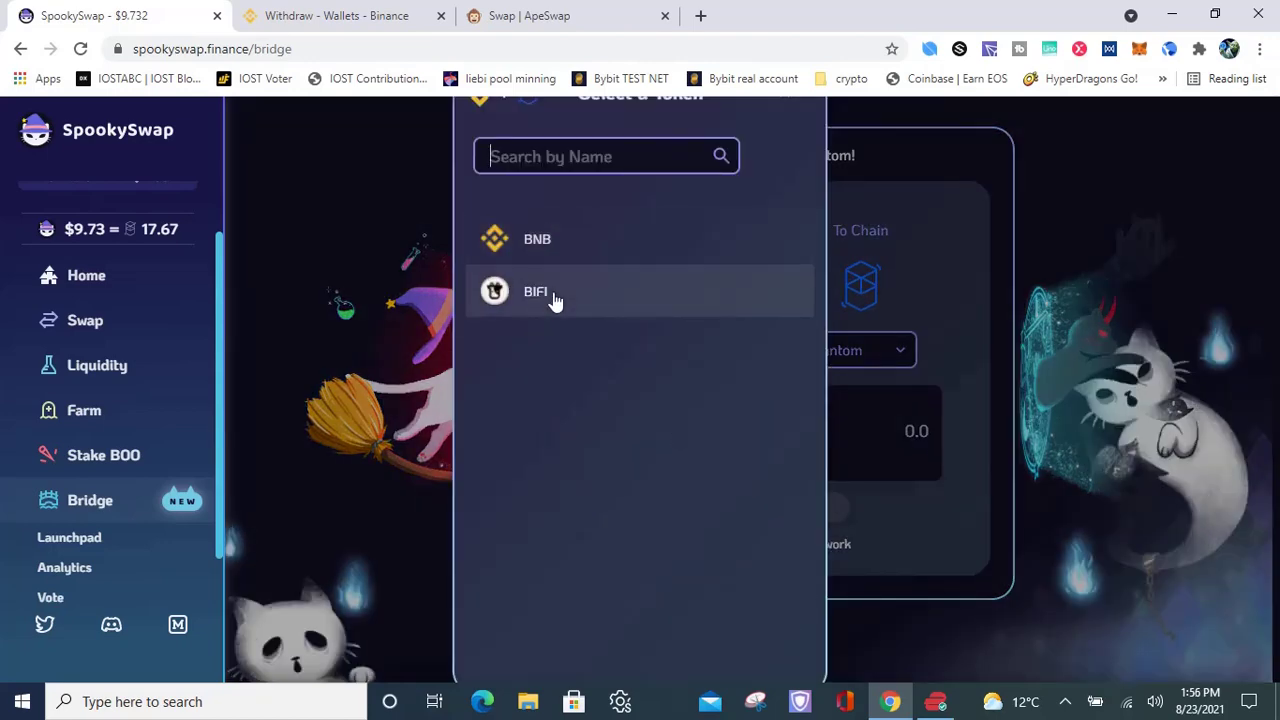
left_click(321, 208)
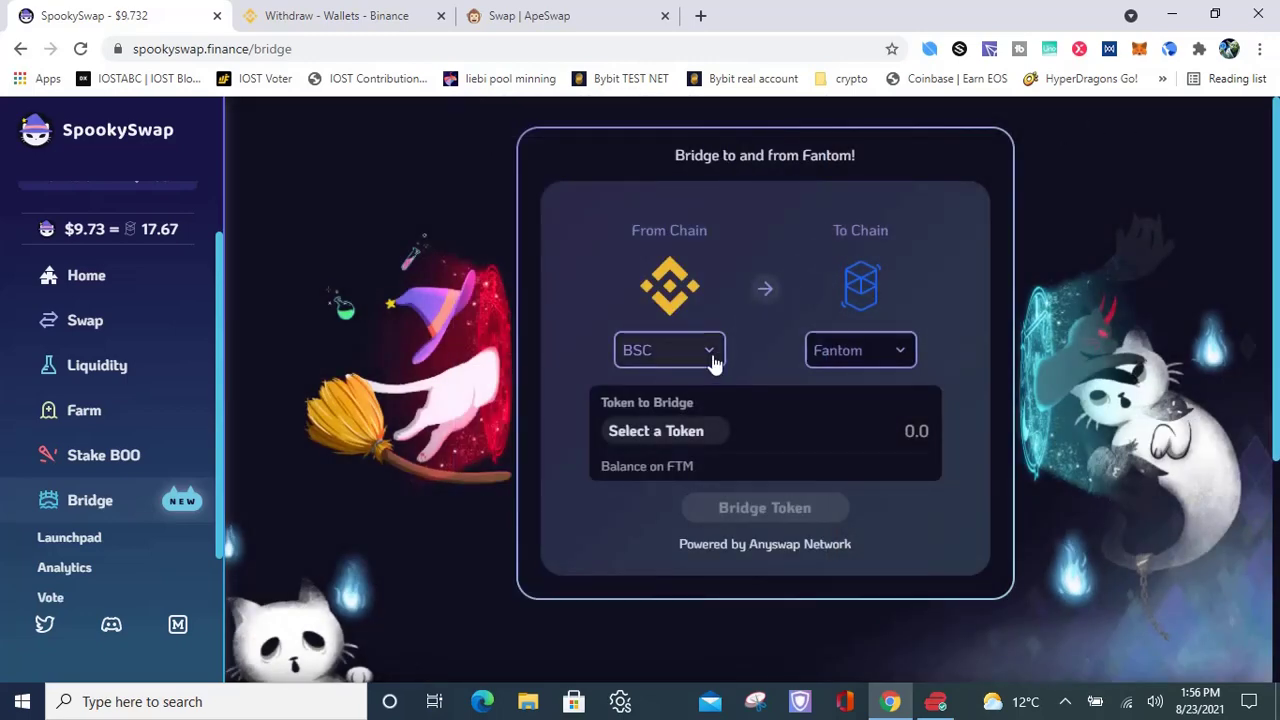
left_click(656, 431)
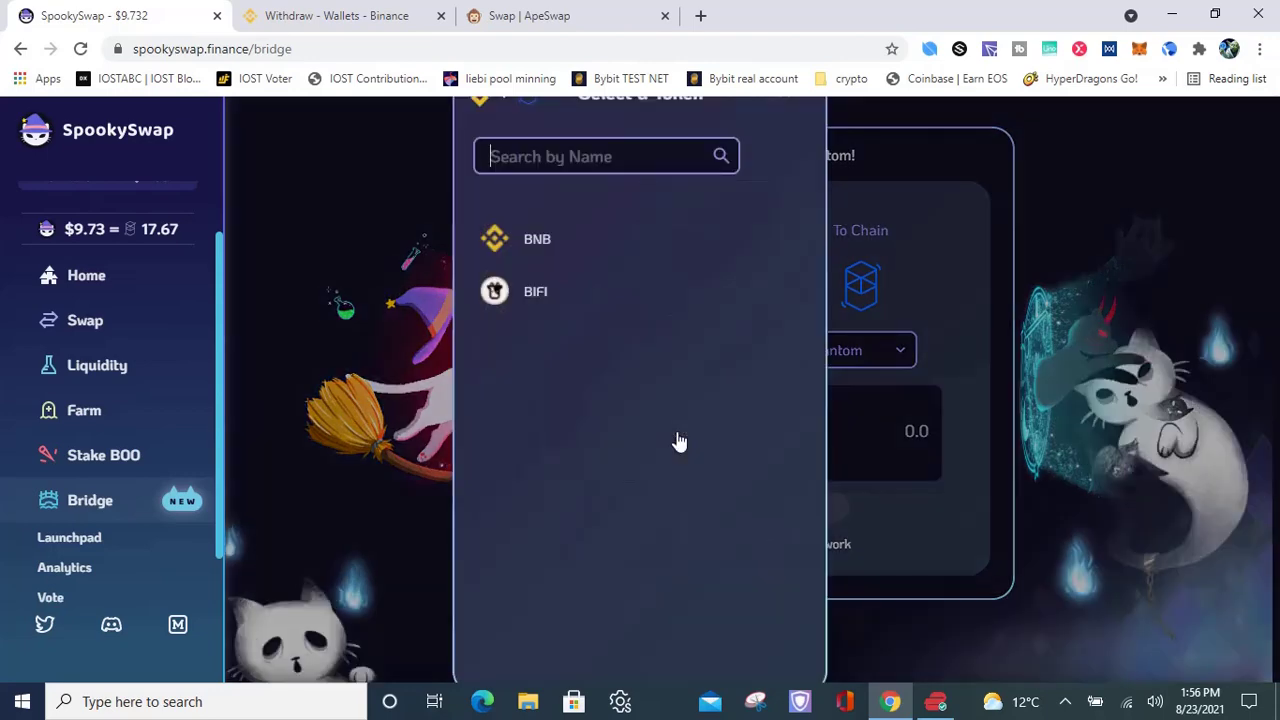
left_click(522, 245)
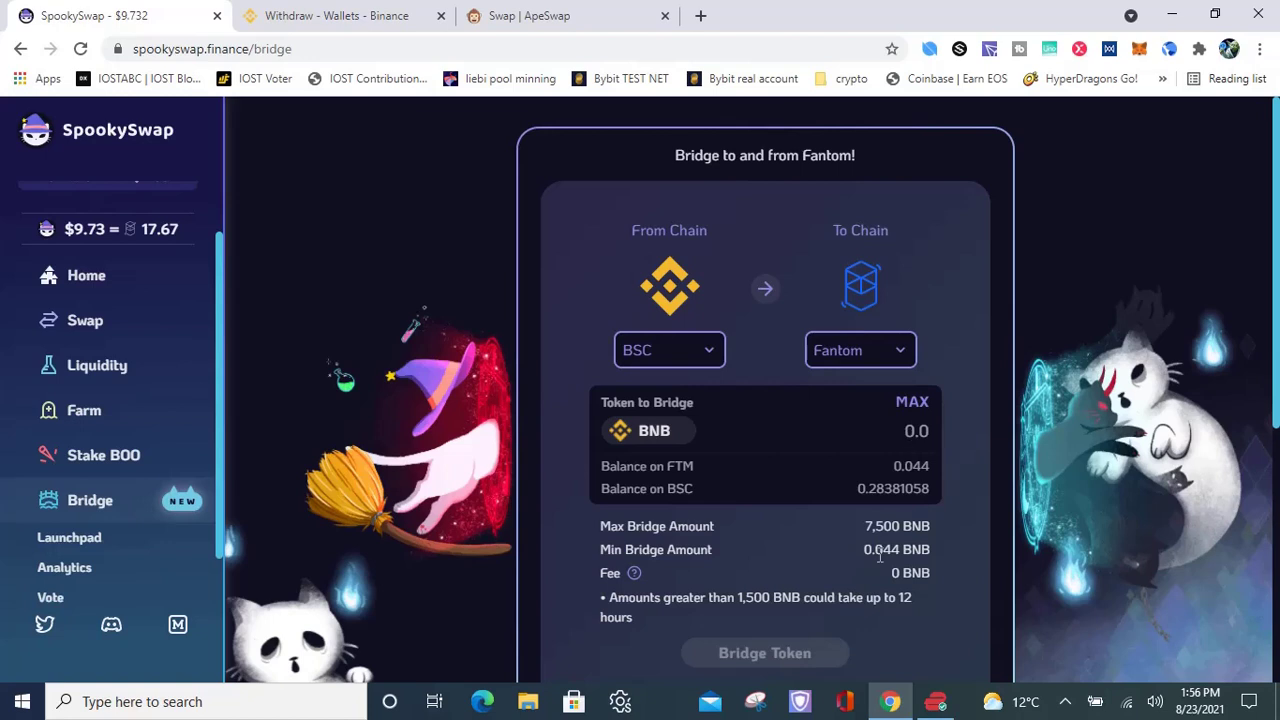
- Enter 0.044 BNB, submit the bridge to Fantom and confirm it in MetaMask
left_click(903, 432)
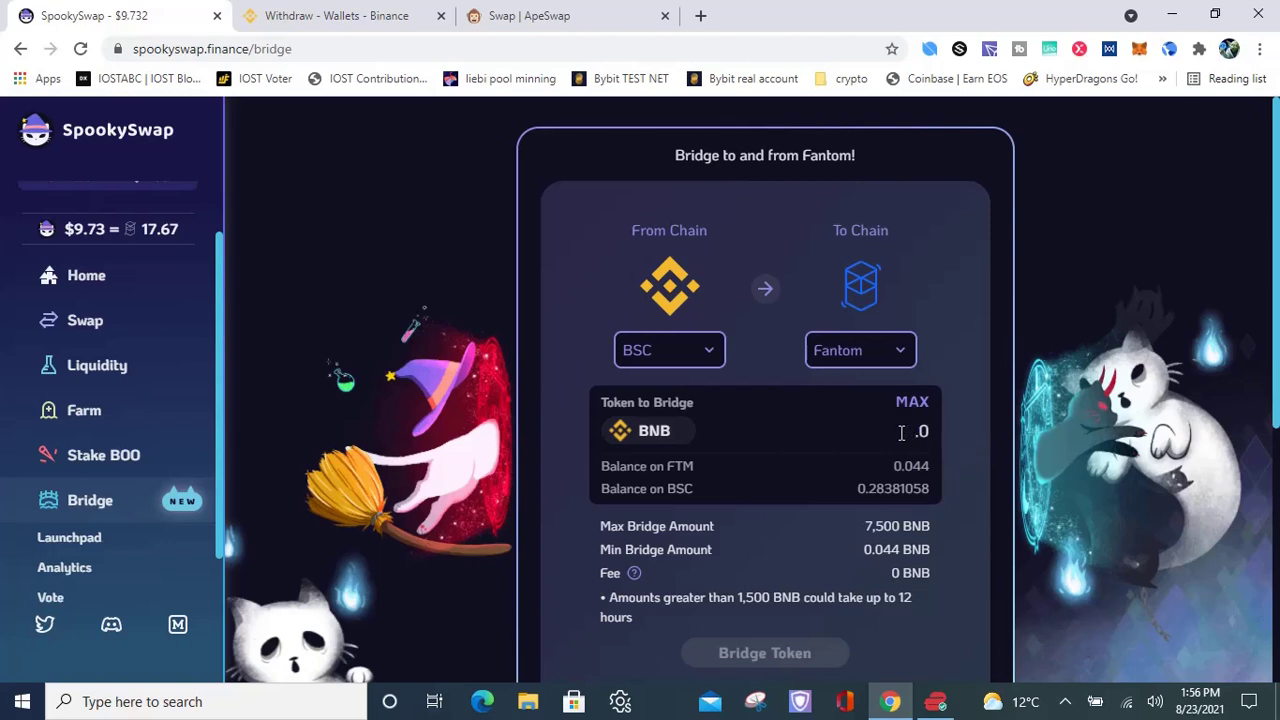
type("44")
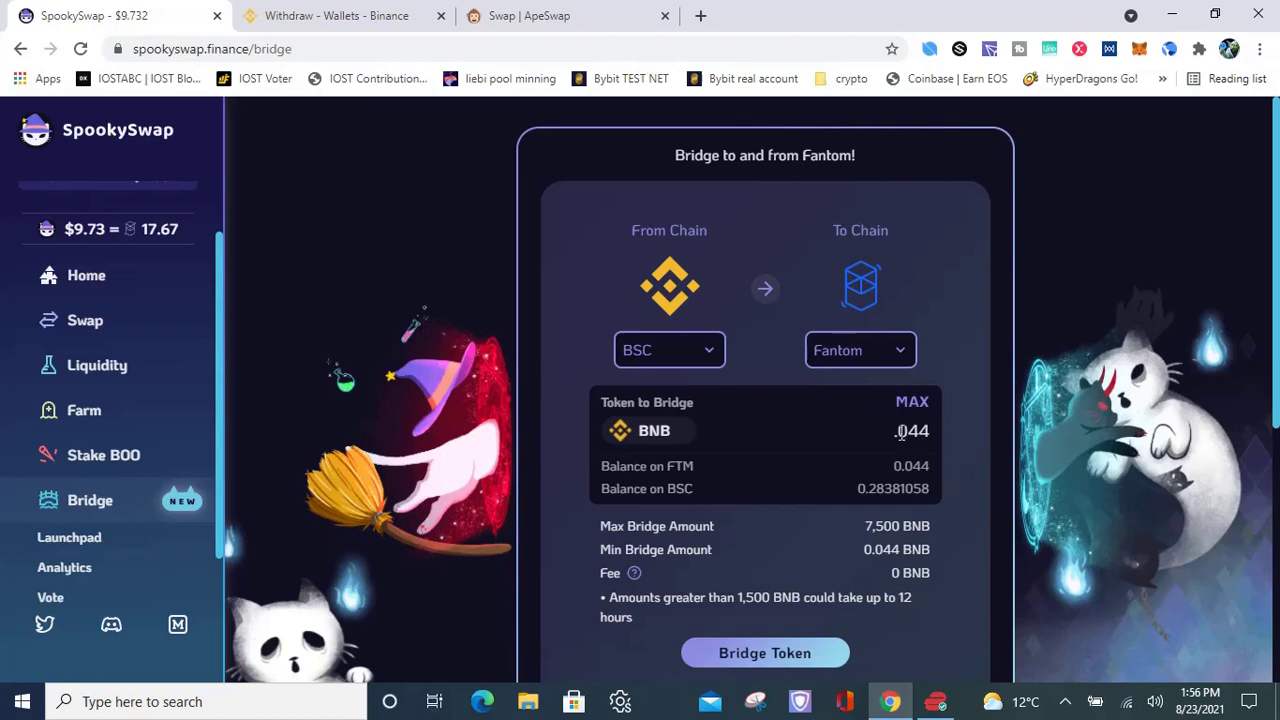
scroll(1067, 582, "down", 1)
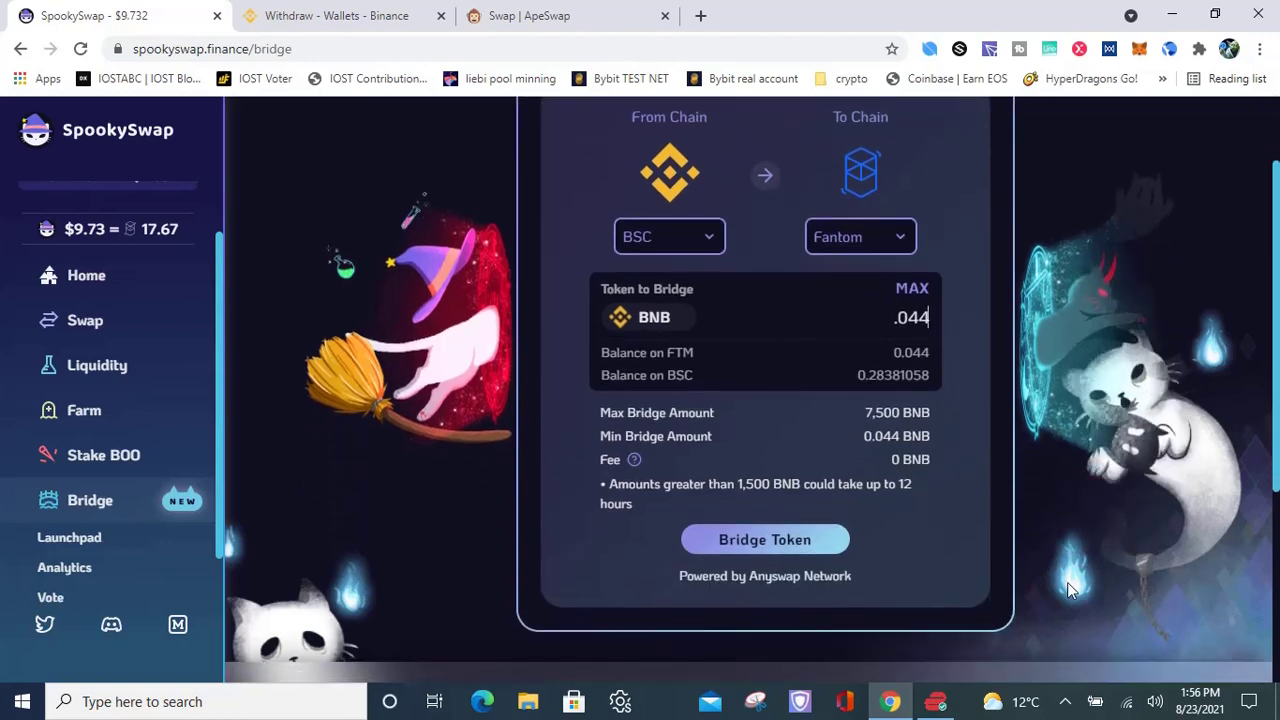
left_click(776, 540)
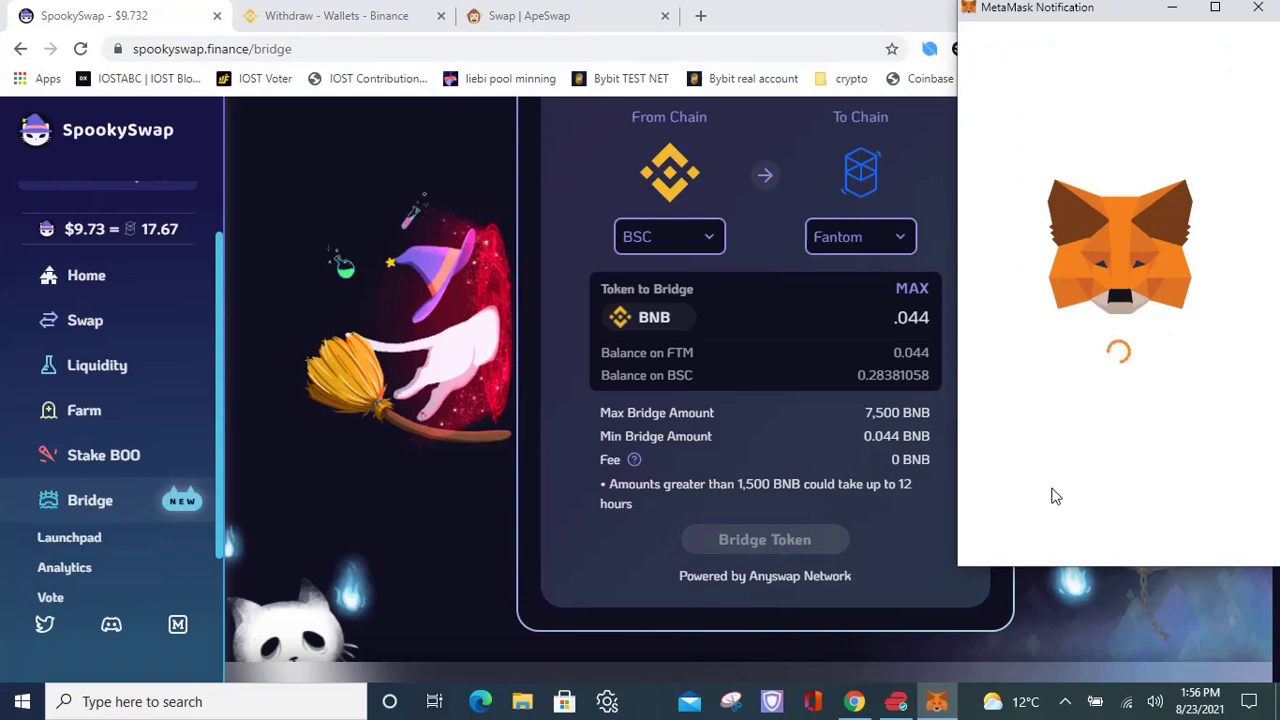
left_click(1204, 530)
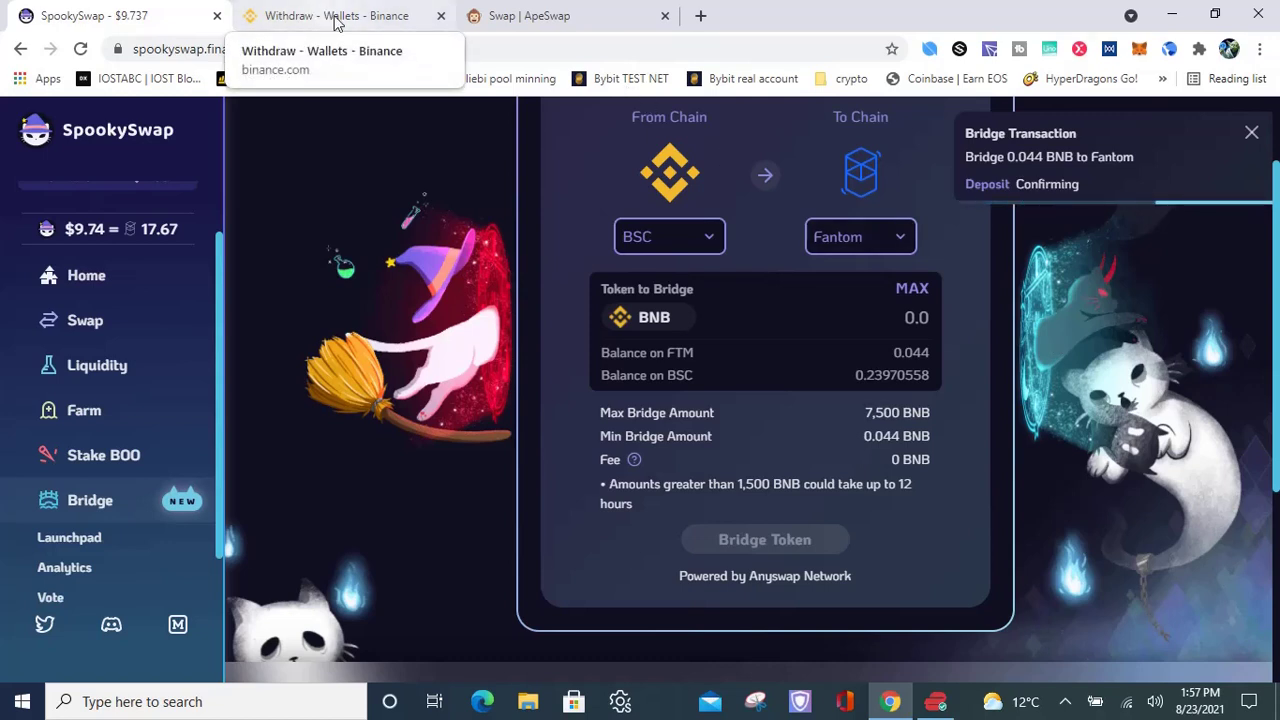
- Set the Binance FTM withdrawal network to BSC (BEP20), confirming the address supports it
left_click(336, 22)
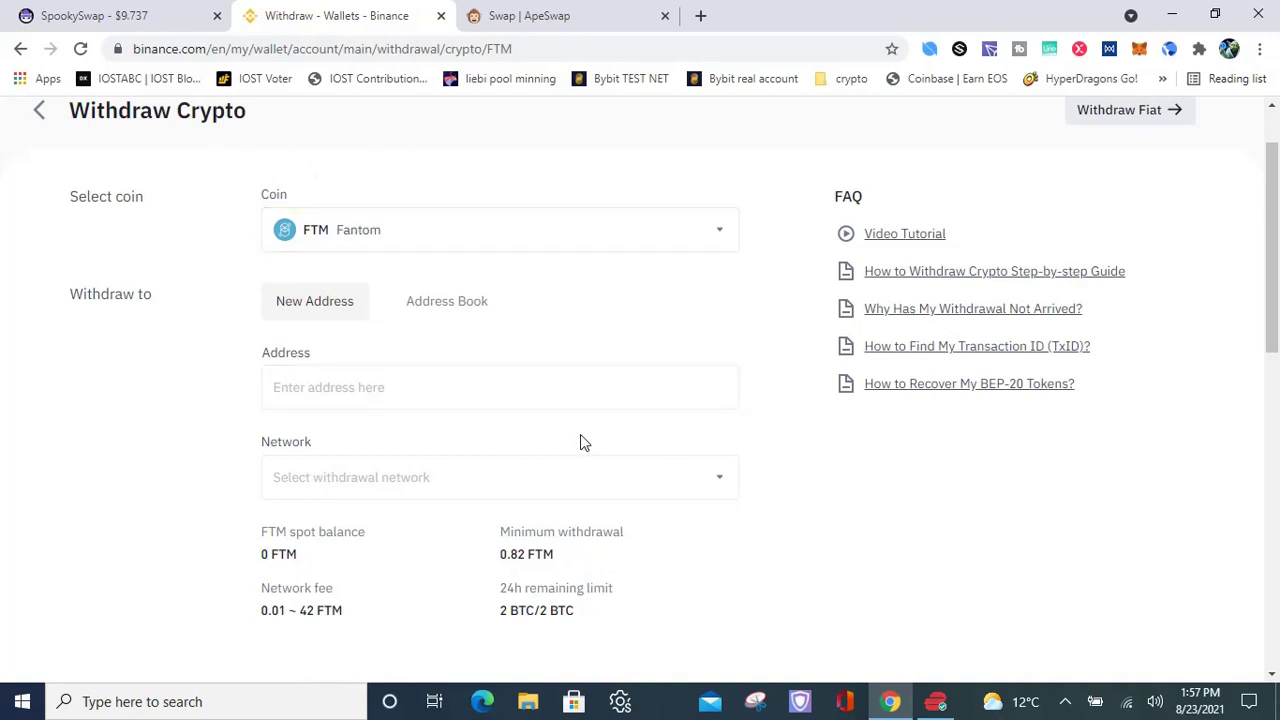
left_click(713, 478)
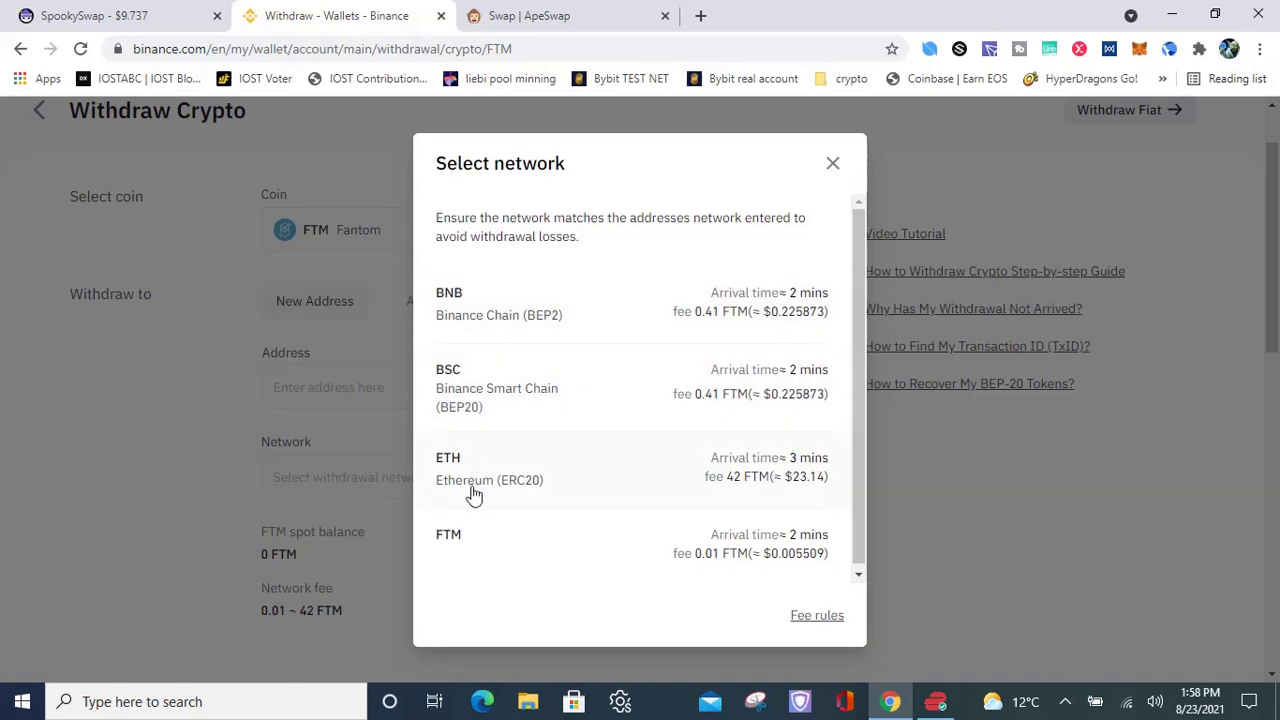
left_click(480, 402)
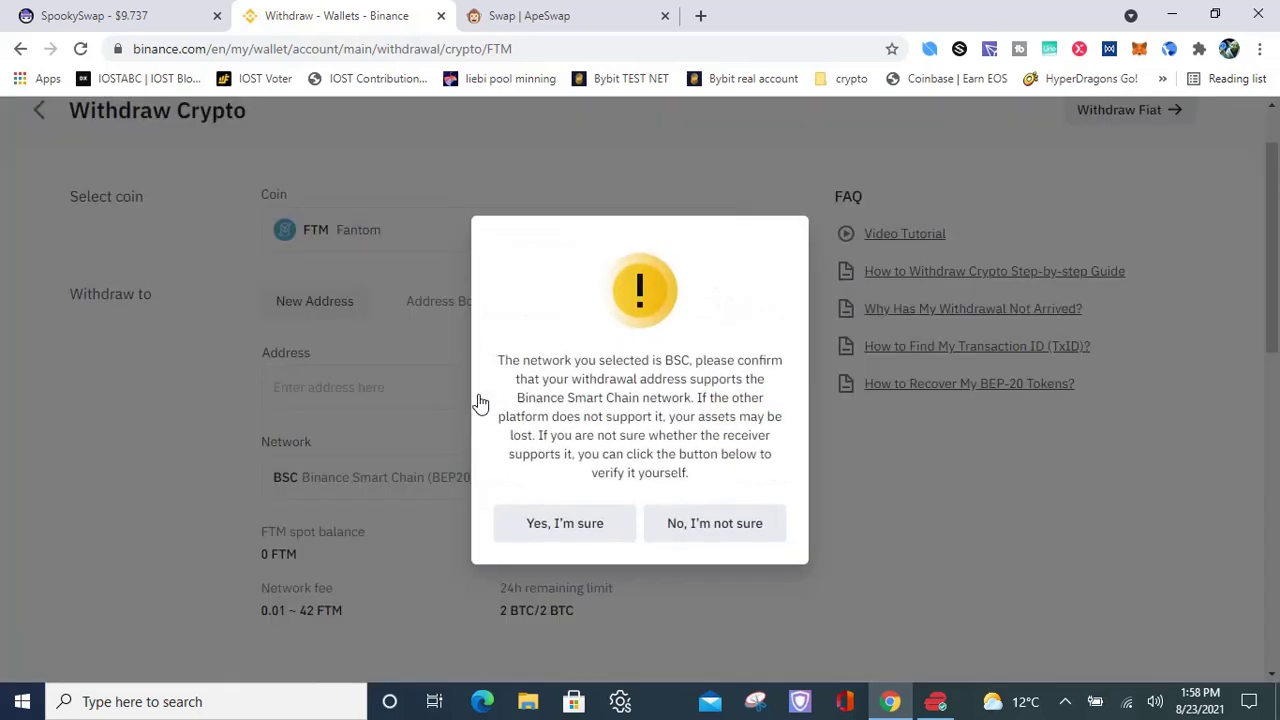
left_click(579, 526)
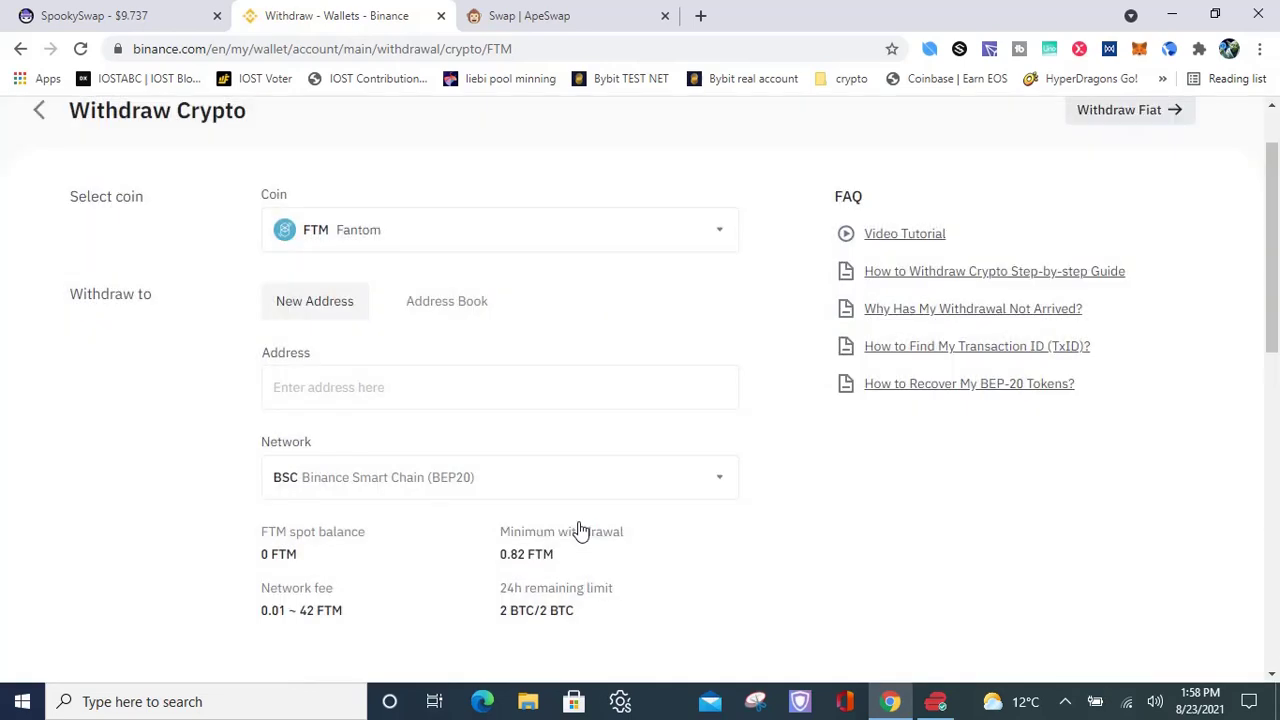
left_click(471, 466)
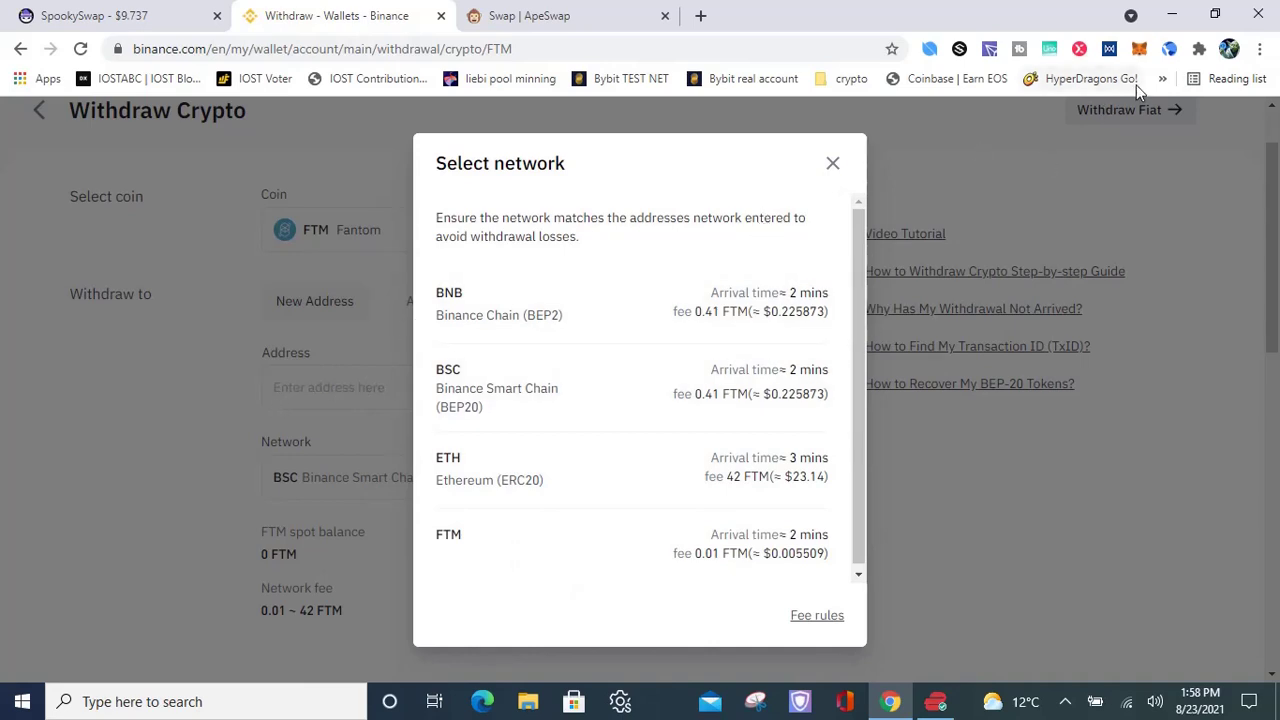
left_click(832, 164)
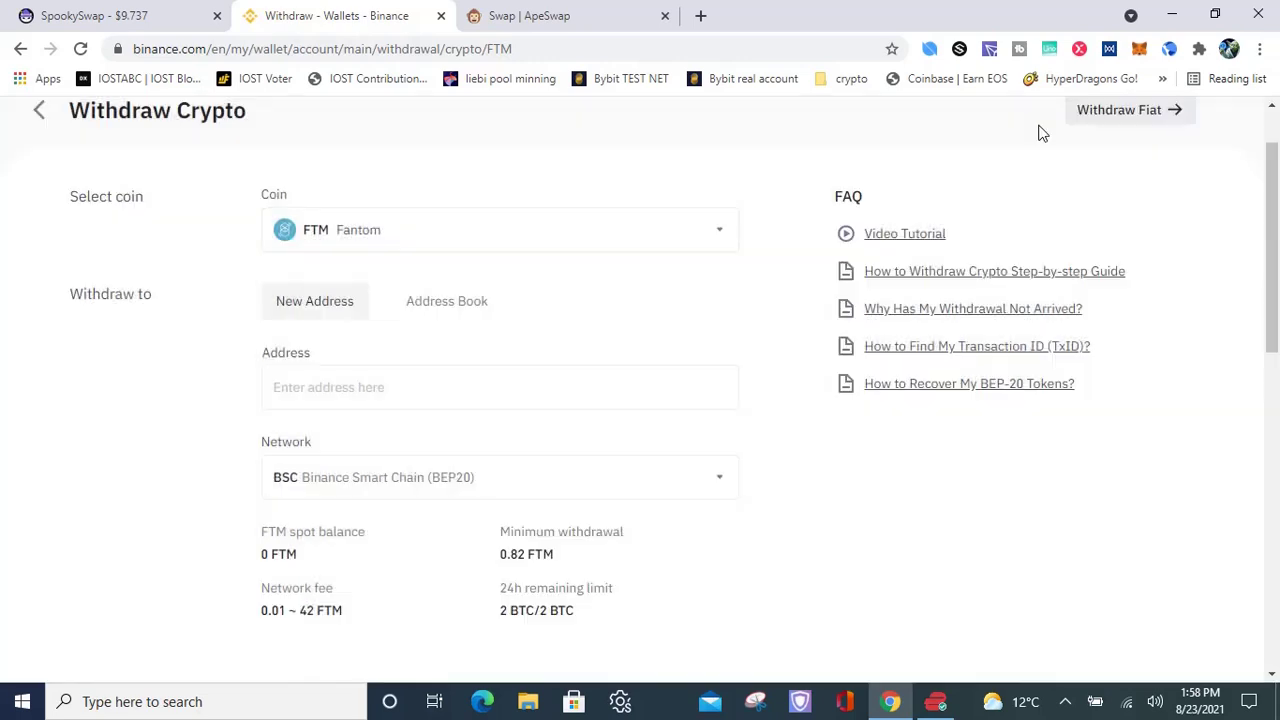
- Paste the MetaMask account address into the withdrawal Address field, then delete it again
left_click(1139, 50)
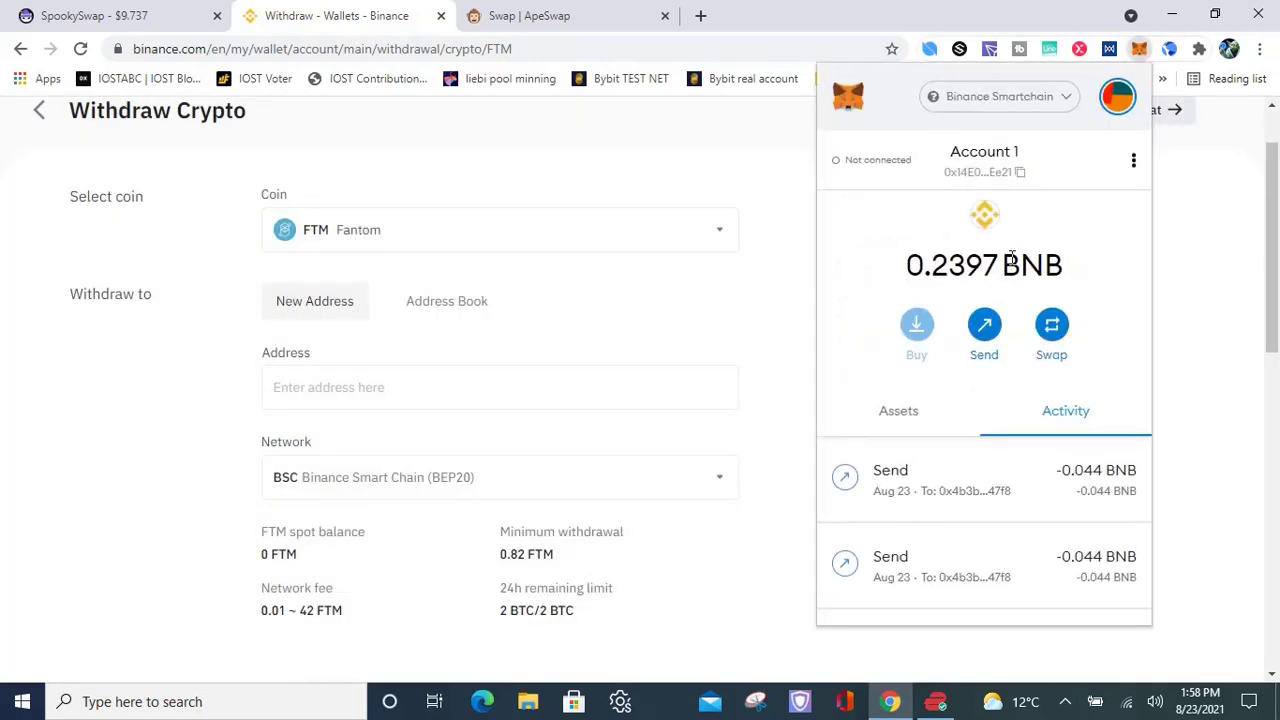
left_click(988, 176)
left_click(330, 387)
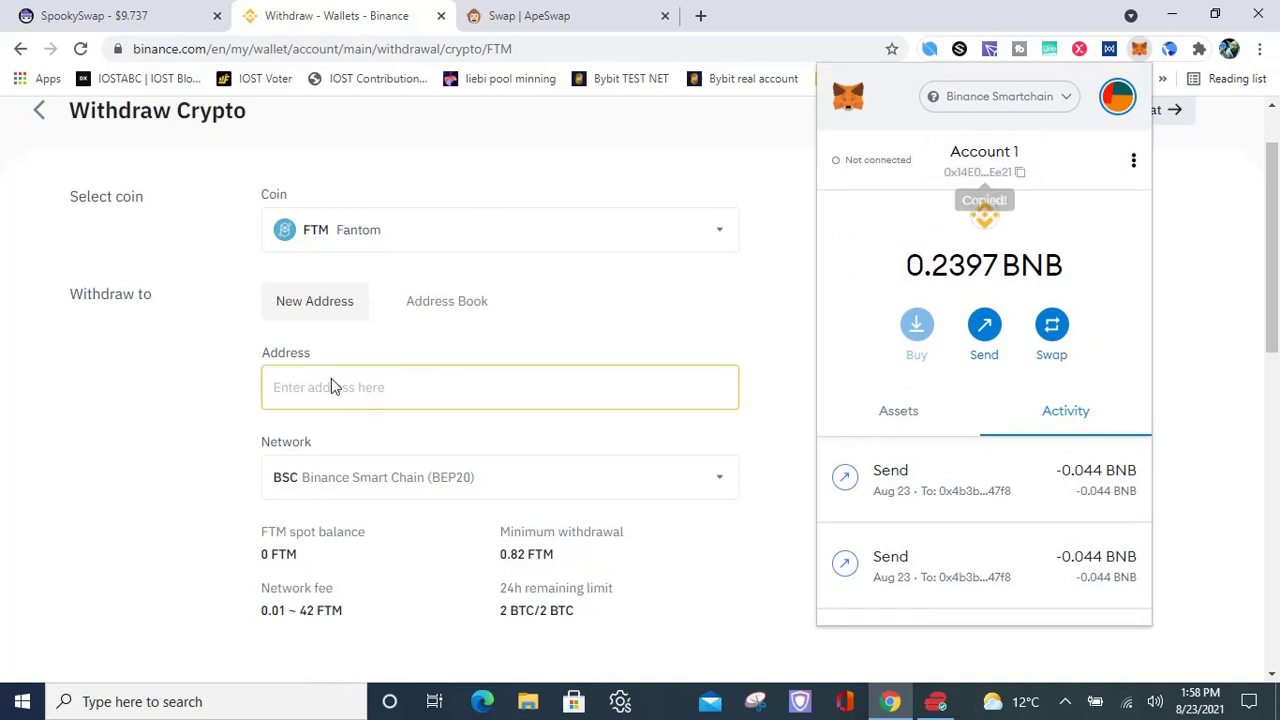
right_click(324, 390)
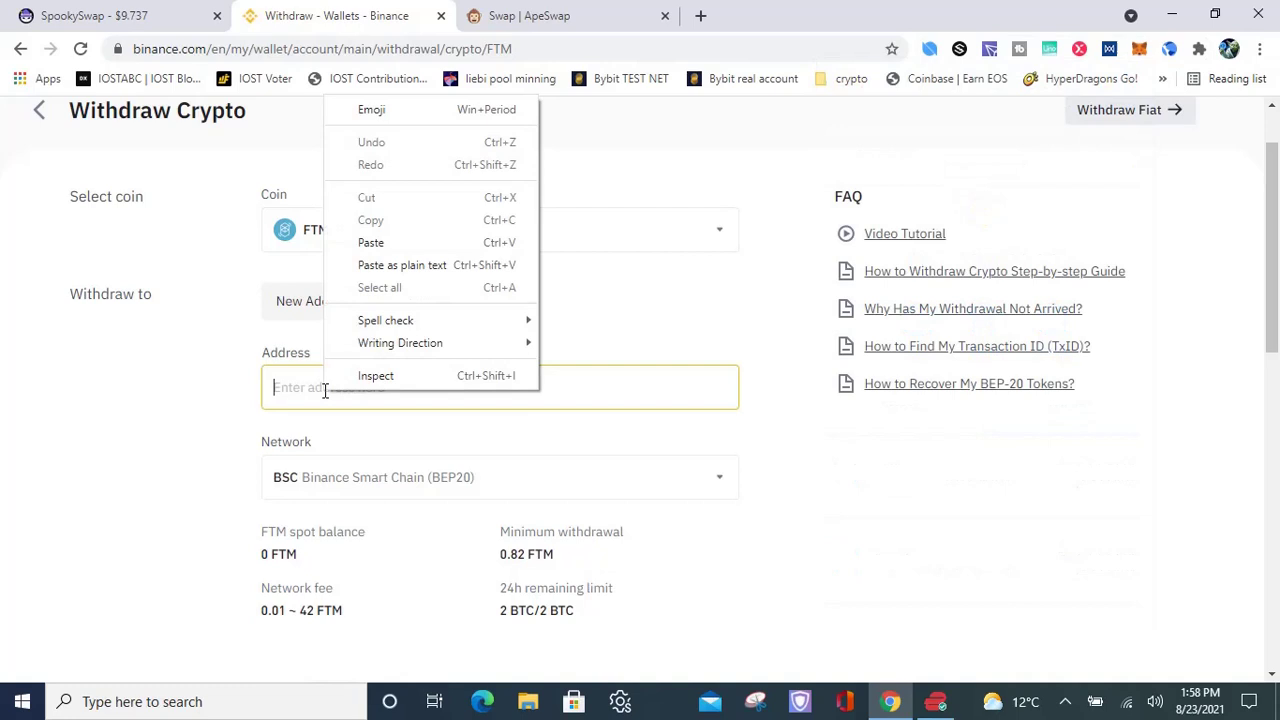
left_click(371, 243)
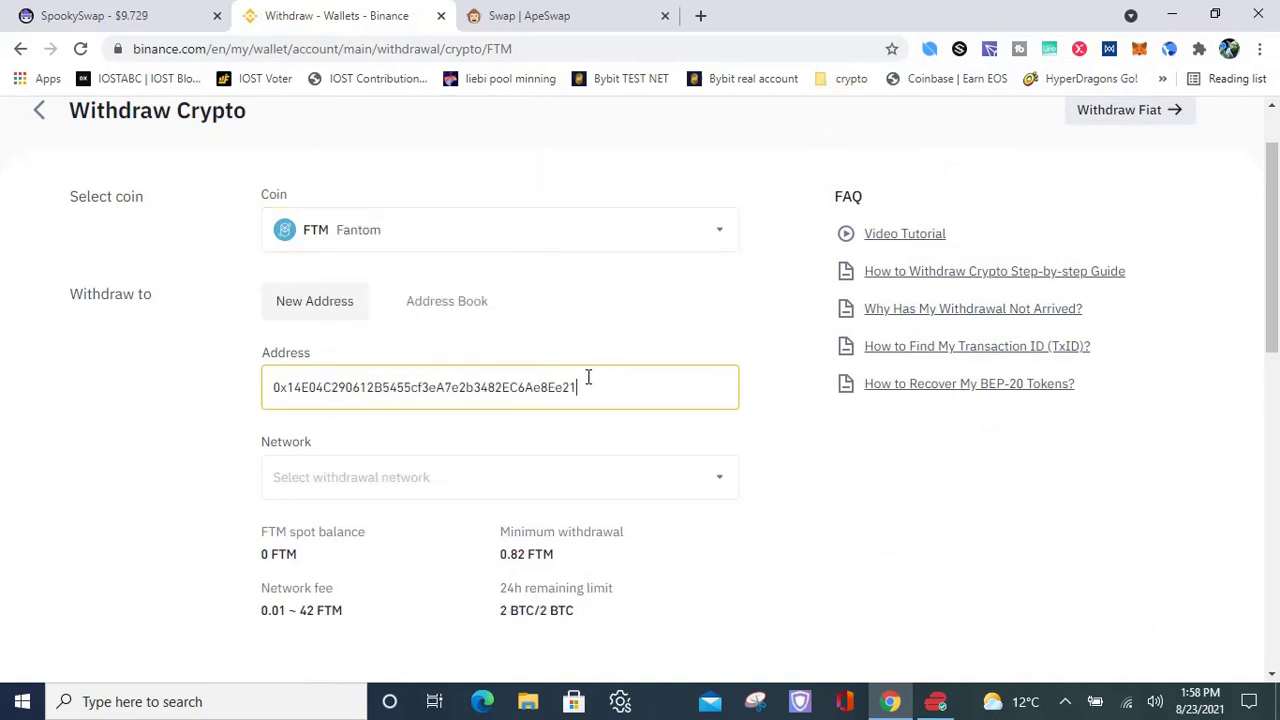
left_click_drag(586, 380, 257, 392)
key("BackSpace")
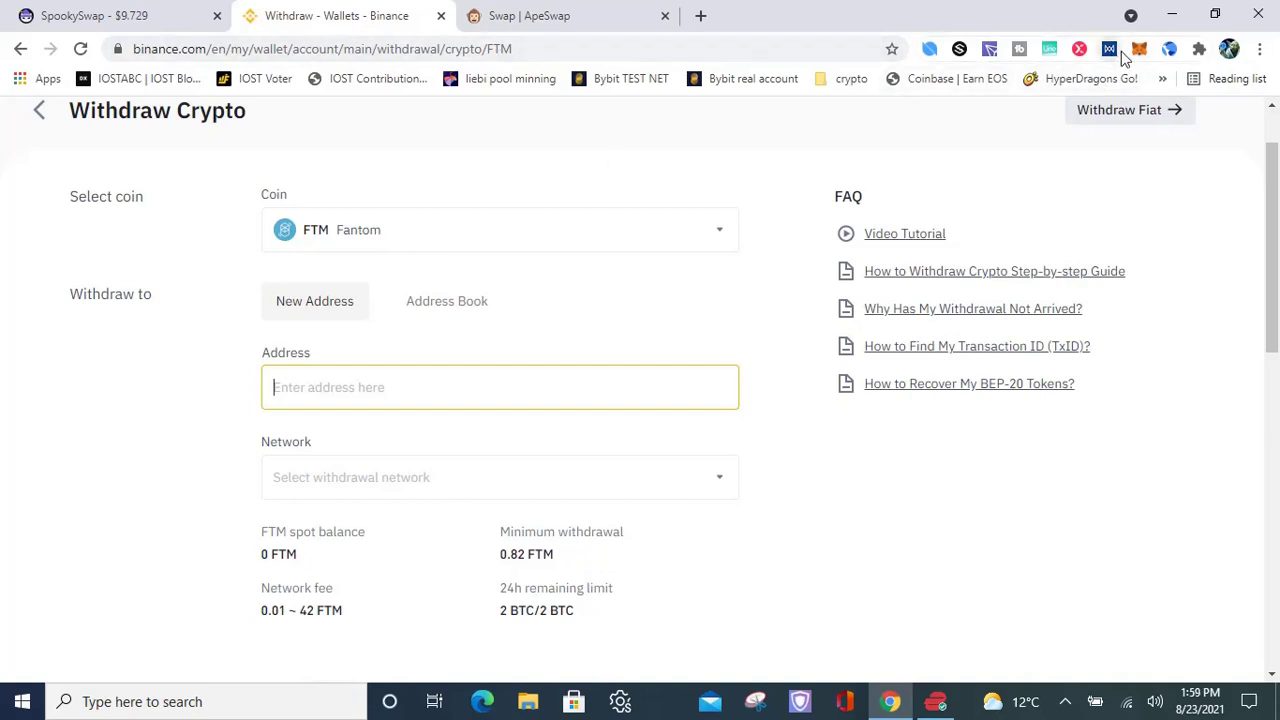
- Return to the SpookySwap bridge and check the balance on FTM now reads 0.088
left_click(110, 14)
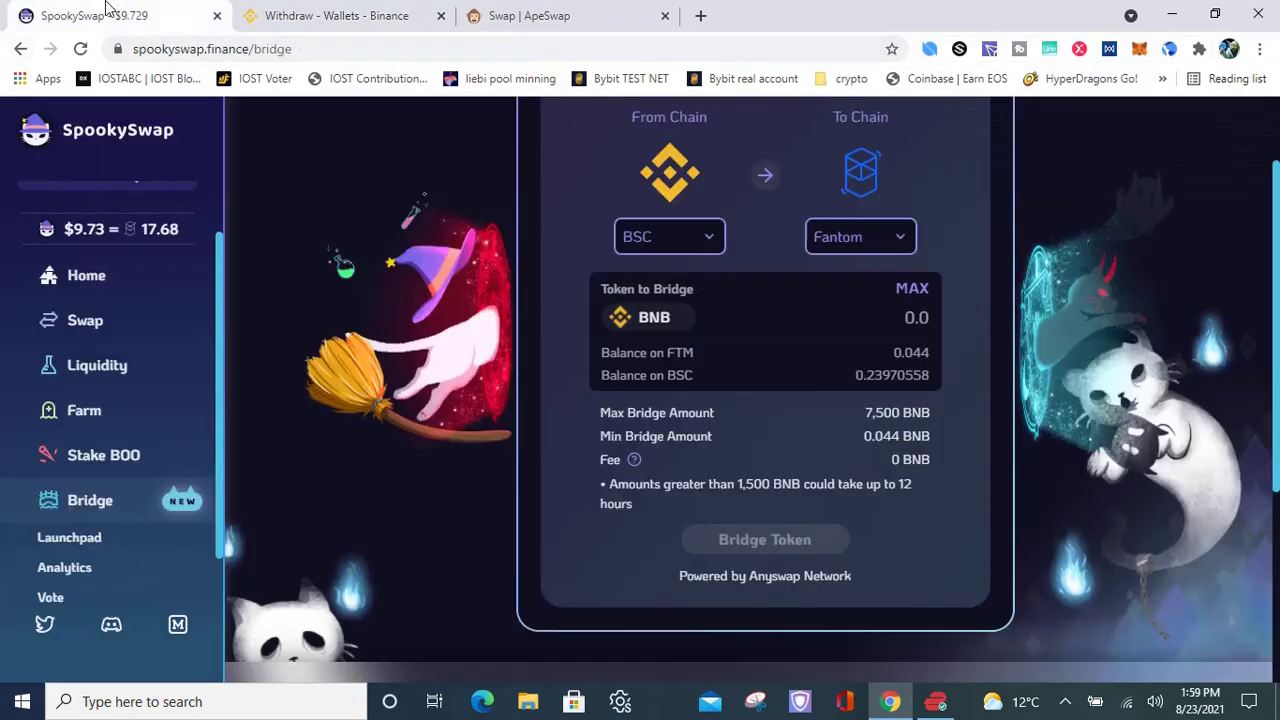
scroll(993, 450, "up", 2)
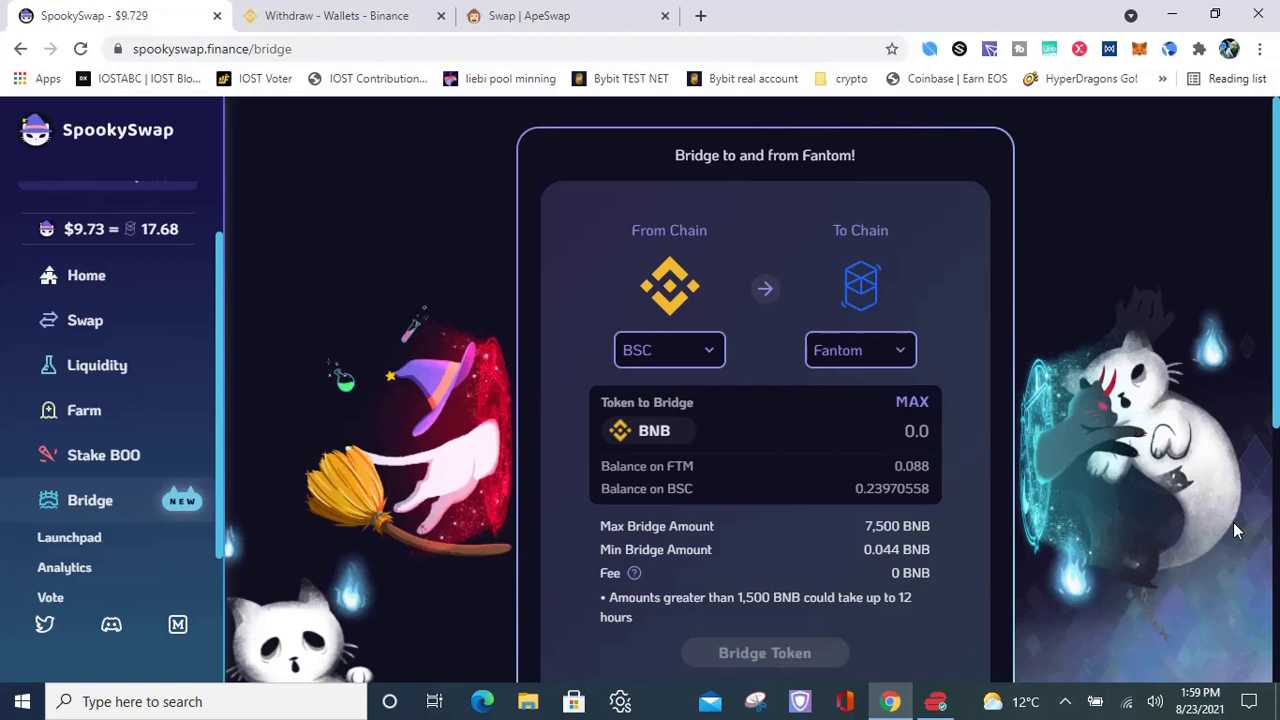
- Show Binance's withdrawal networks, then switch MetaMask to Binance Smartchain (0.2397 BNB balance)
left_click(336, 15)
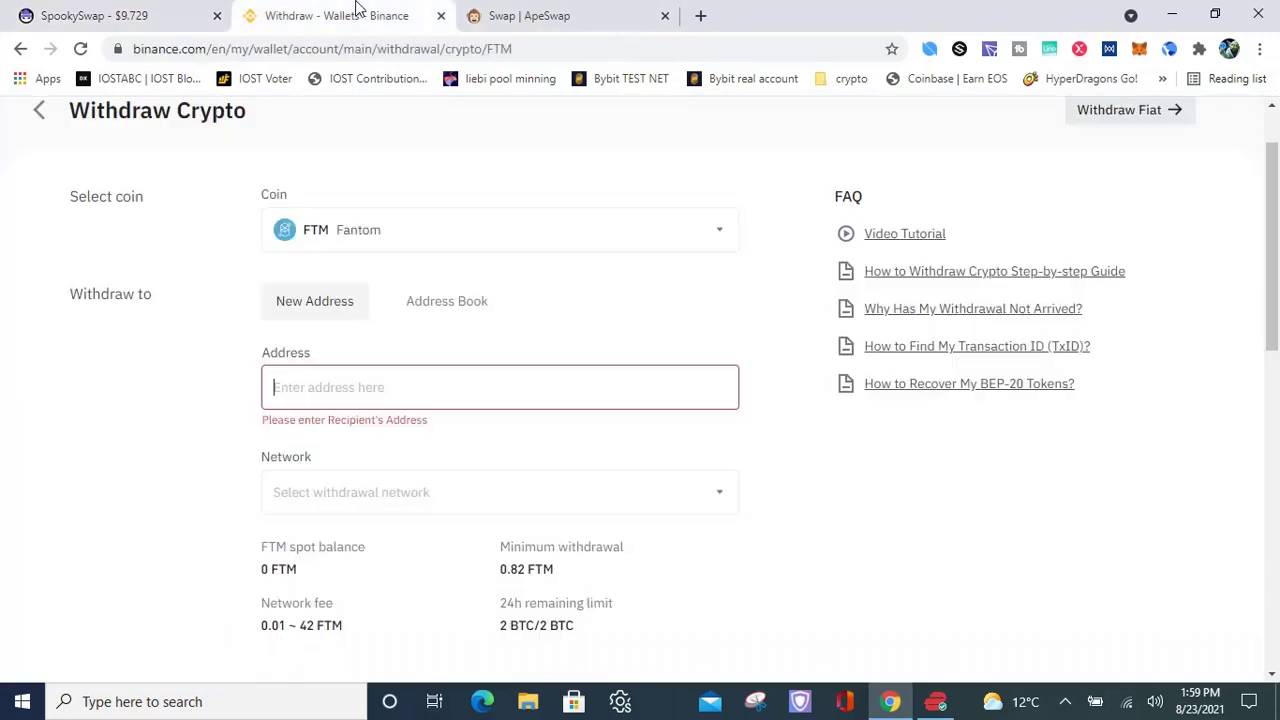
left_click(720, 505)
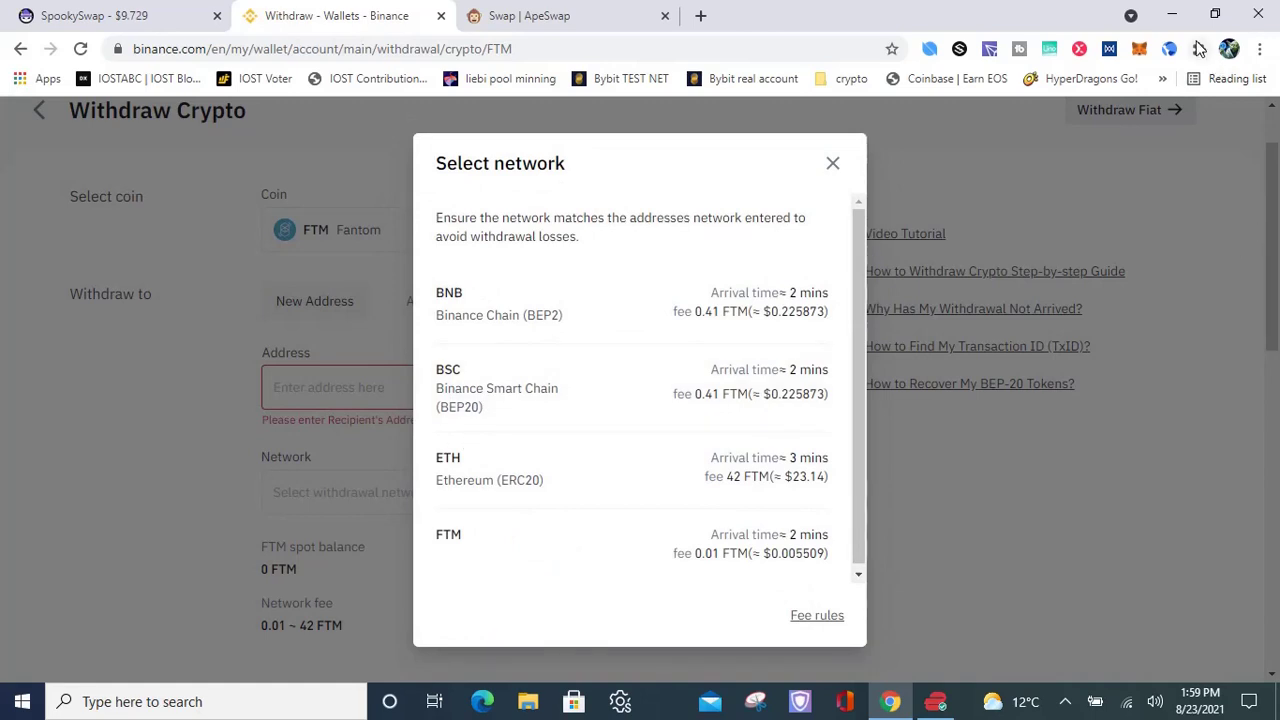
left_click(1137, 50)
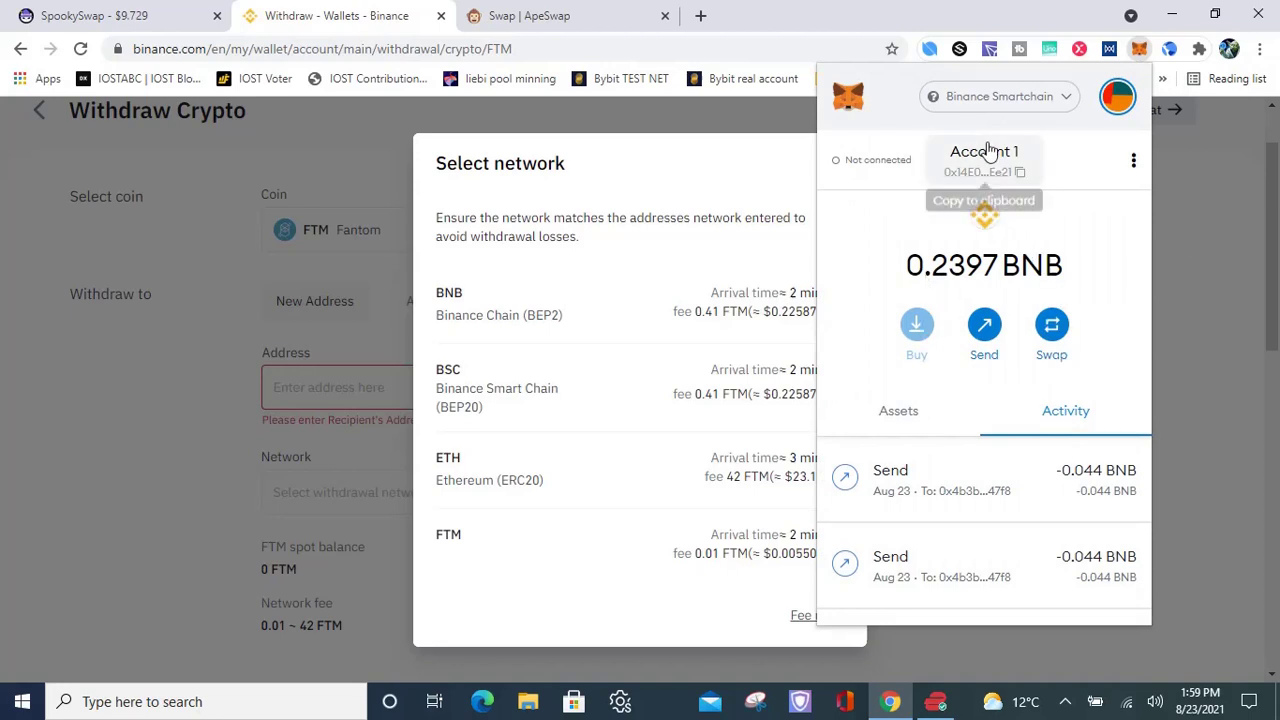
left_click(1008, 98)
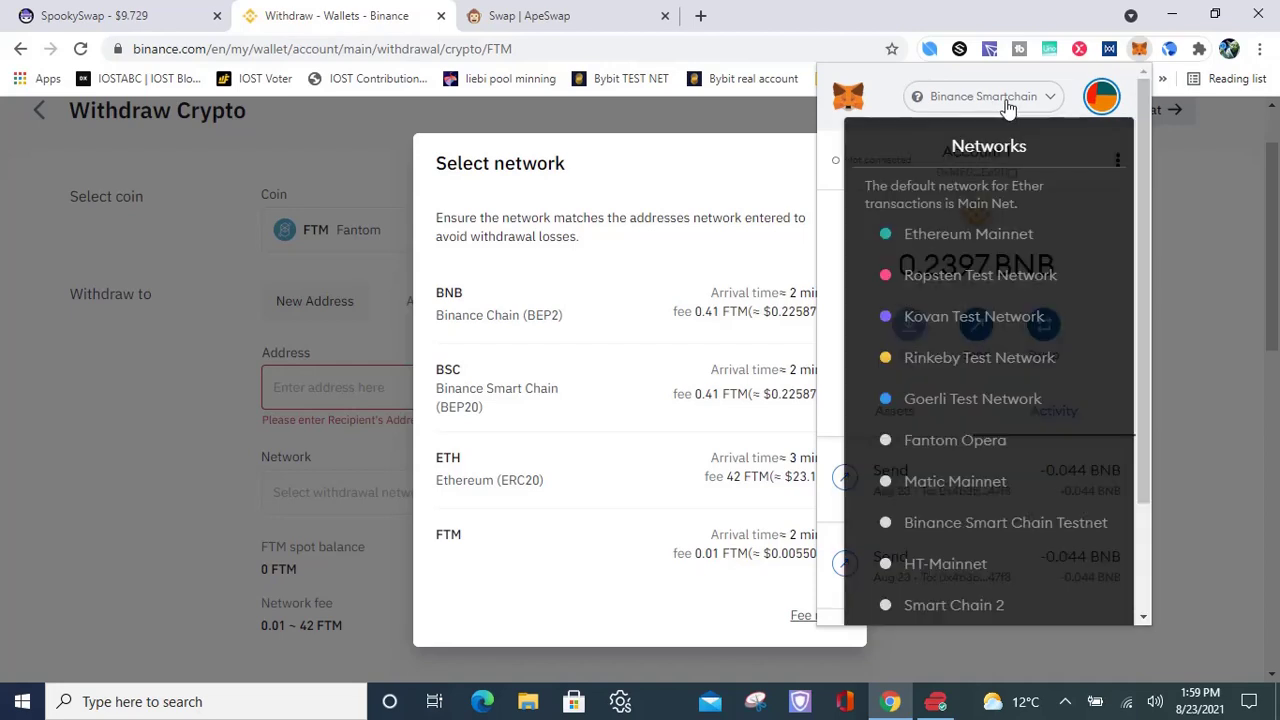
left_click(935, 152)
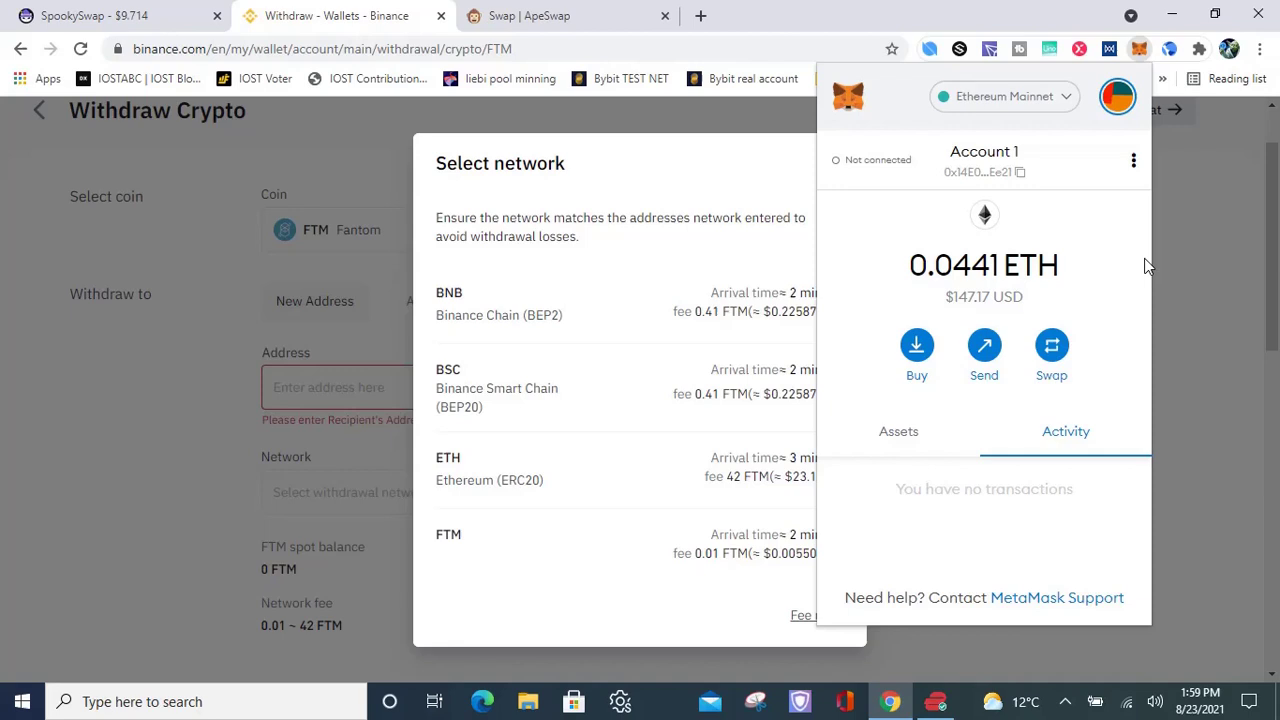
left_click(995, 100)
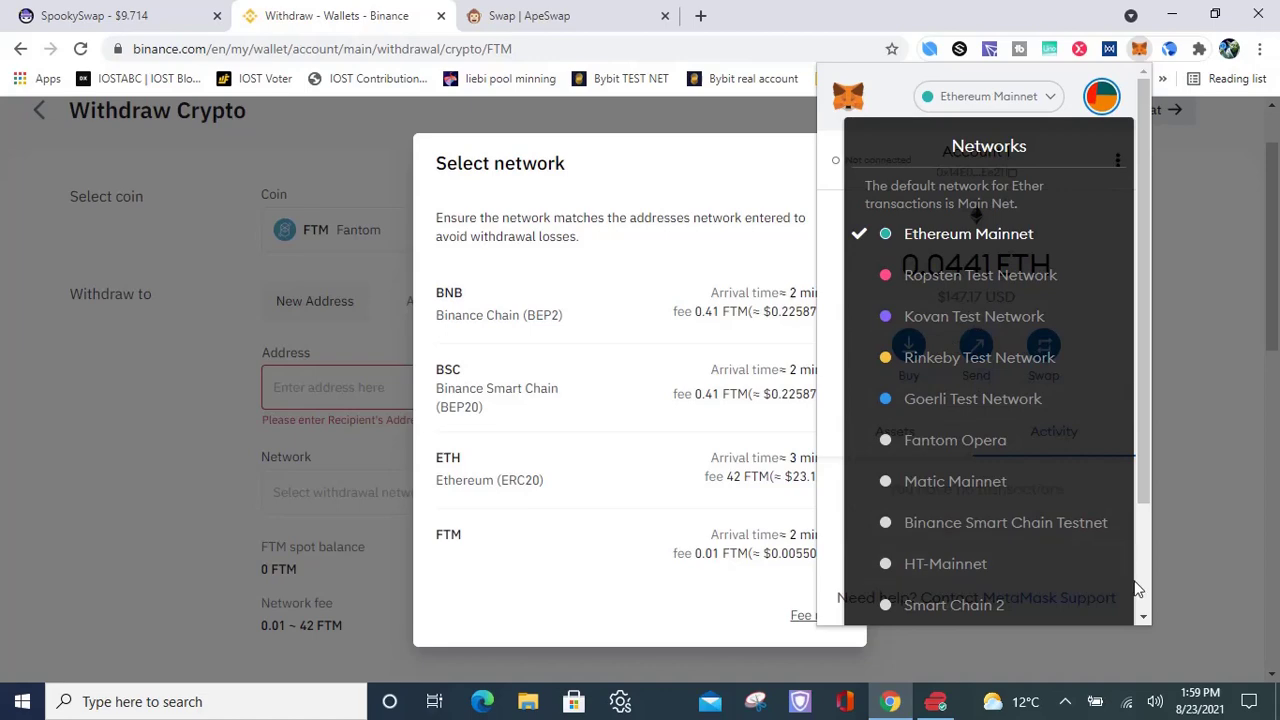
scroll(1140, 600, "down", 2)
left_click(1003, 508)
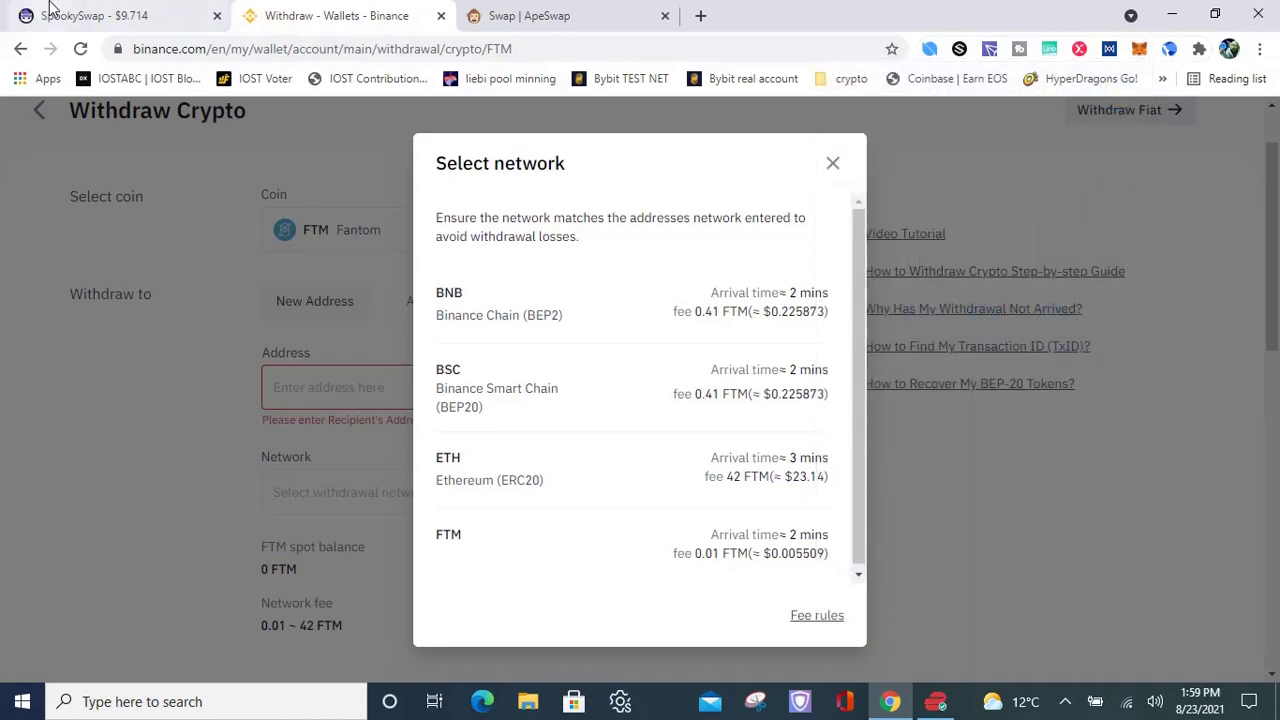
- Return to SpookySwap and put the wallet on Fantom Opera, showing 974.43413 FTM
left_click(95, 15)
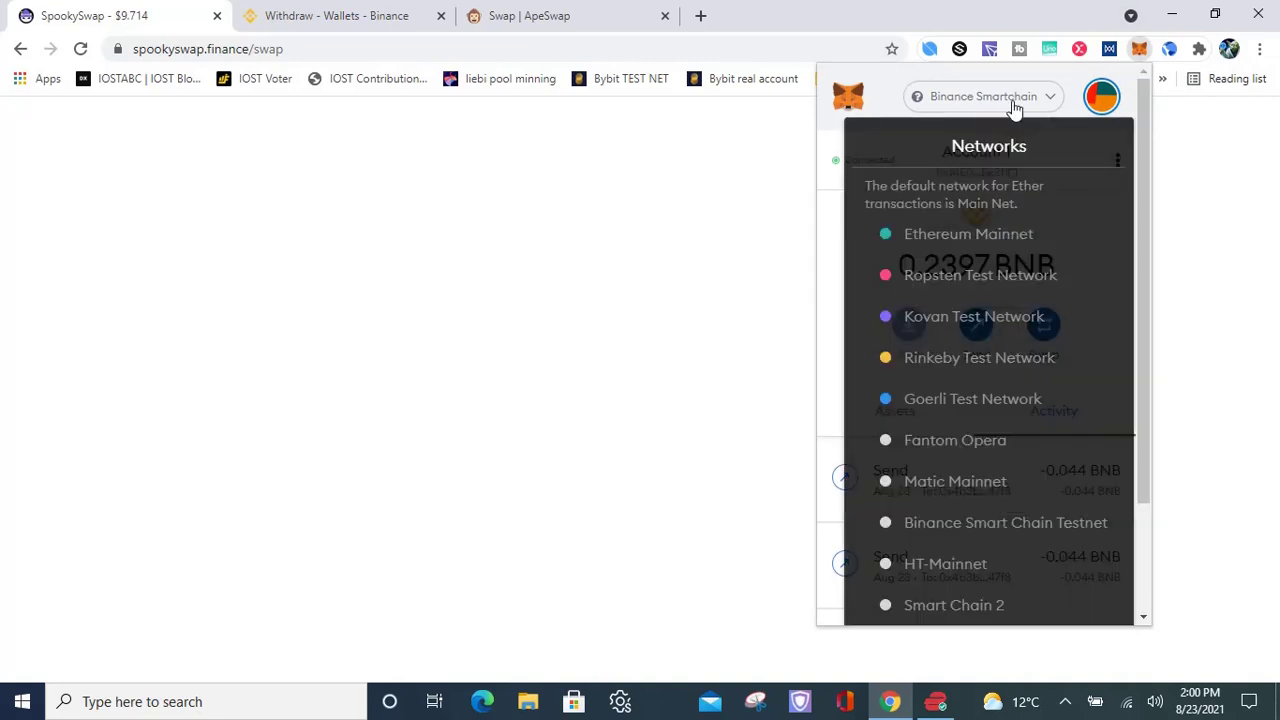
left_click(960, 447)
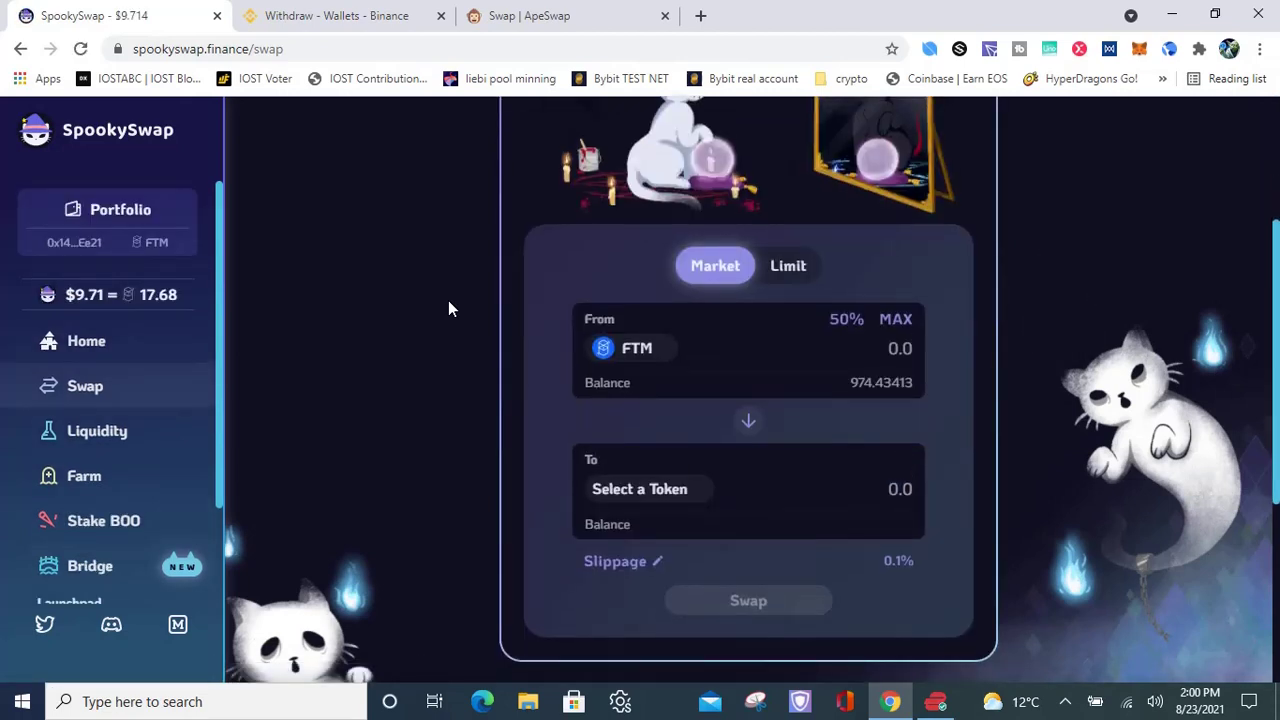
- Choose BNB (balance 0.088) as the swap's from-token, leaving the receiving token unset
left_click(645, 349)
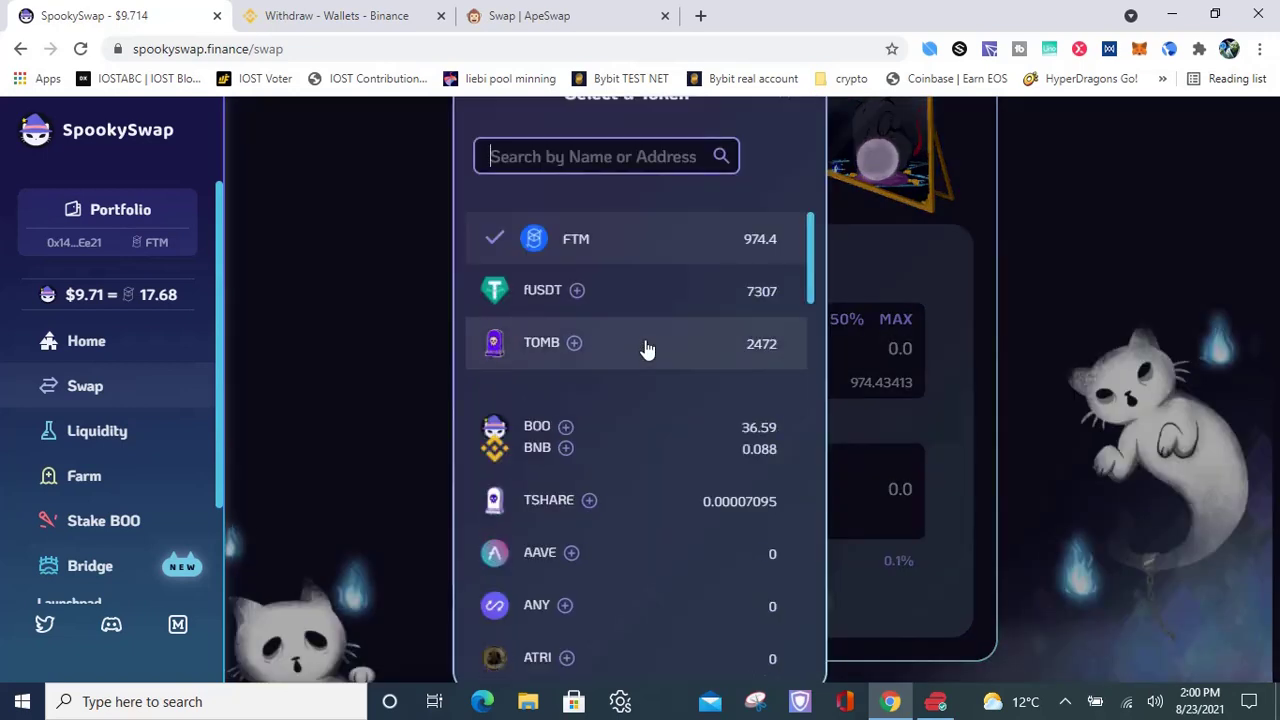
left_click(538, 456)
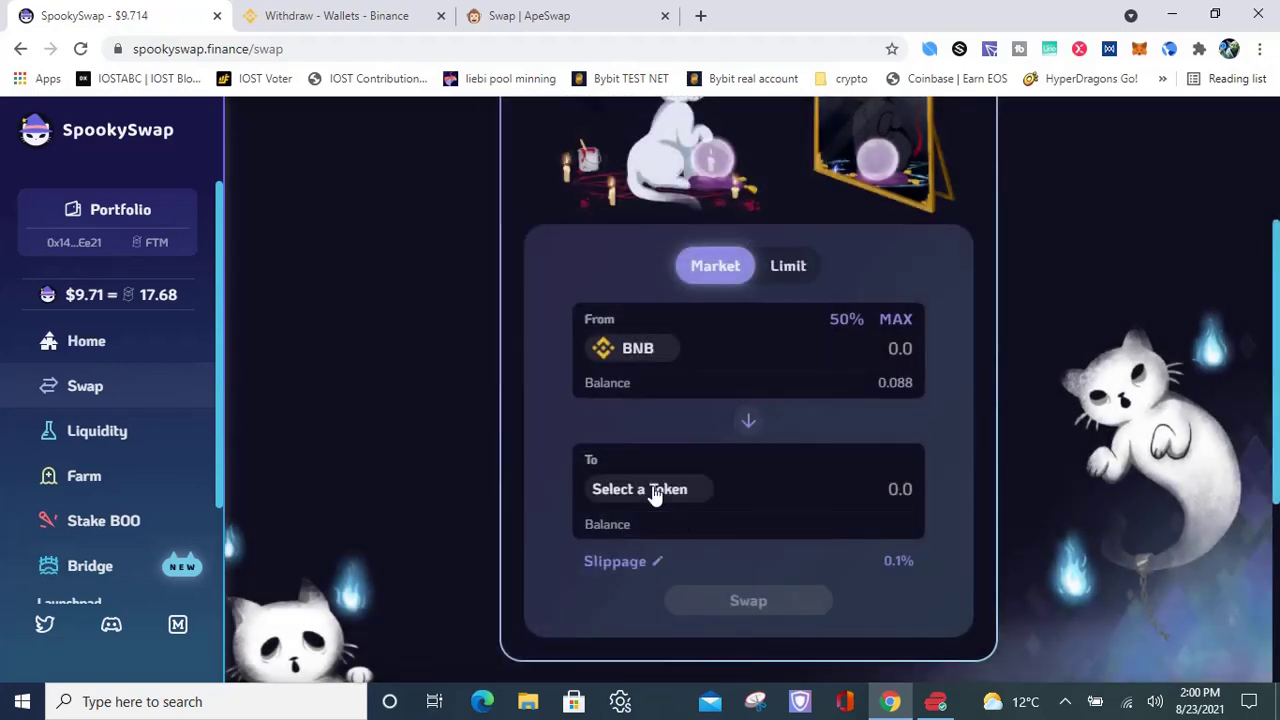
left_click(652, 492)
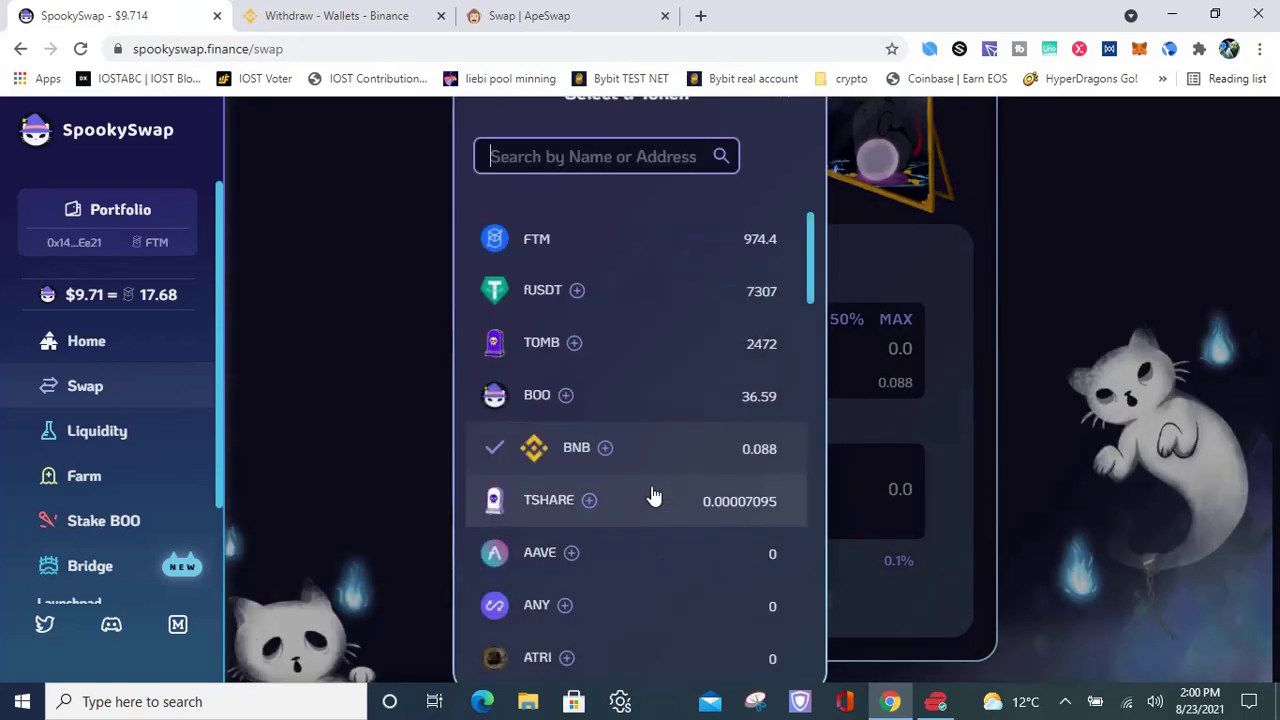
left_click(373, 345)
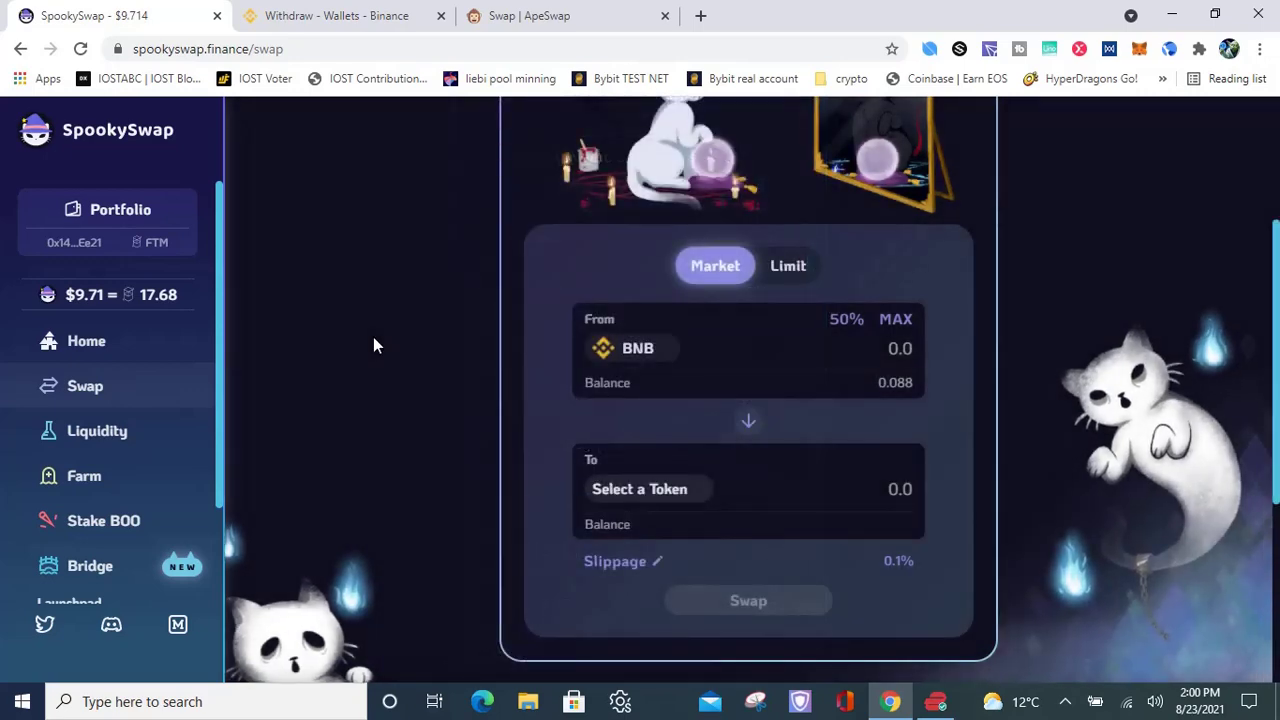
- Sort the Farms list by APR descending, FTM-MIM topping at 133.81%, USDC-FTM at 111.24%
left_click(83, 480)
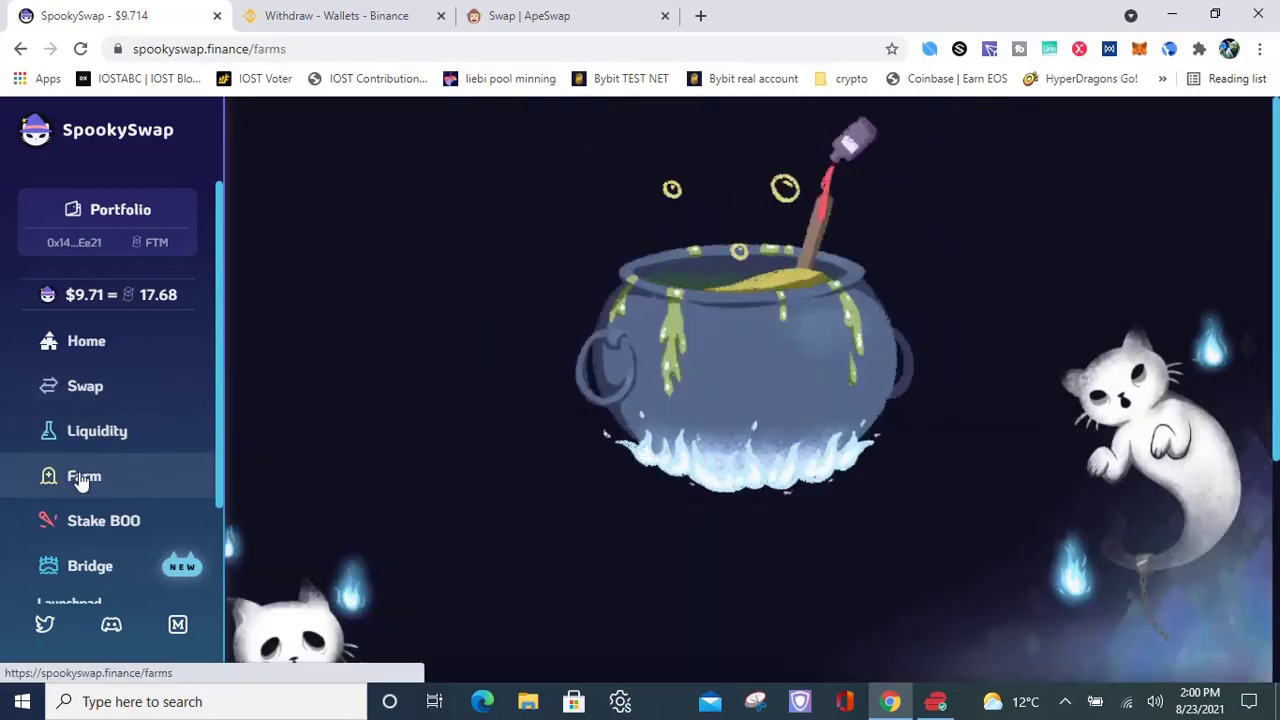
scroll(83, 480, "down", 3)
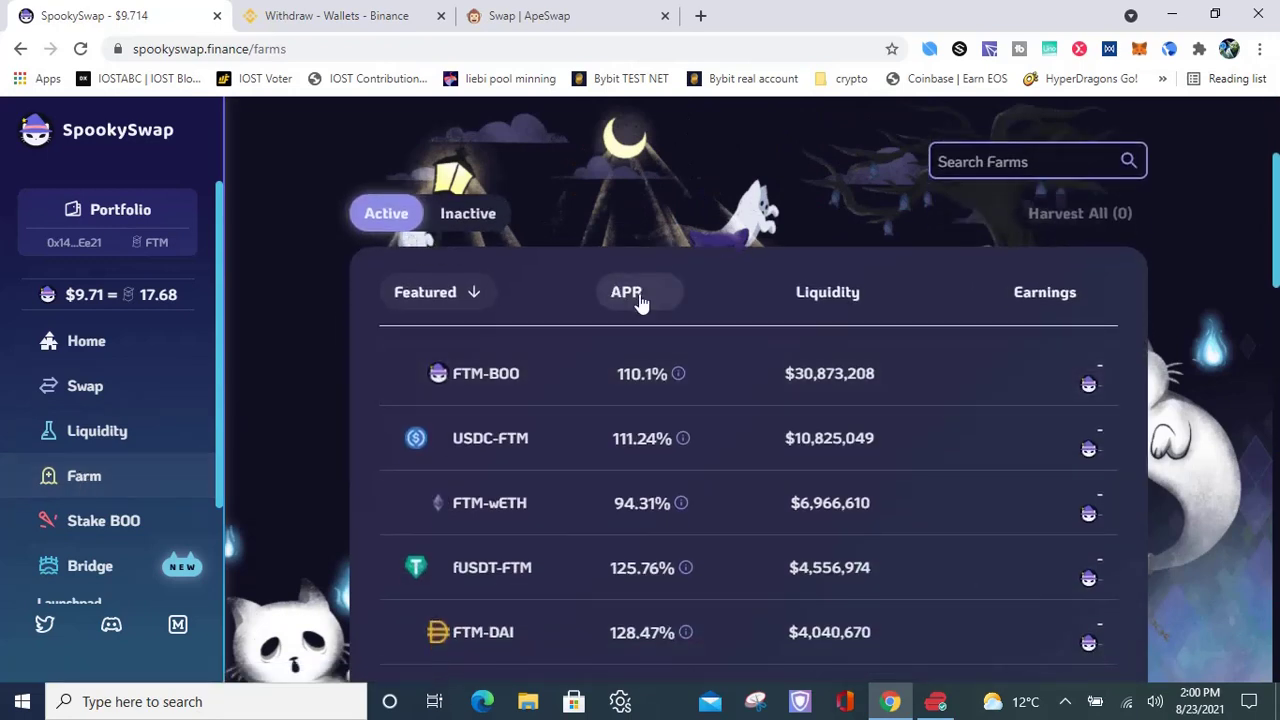
left_click(640, 302)
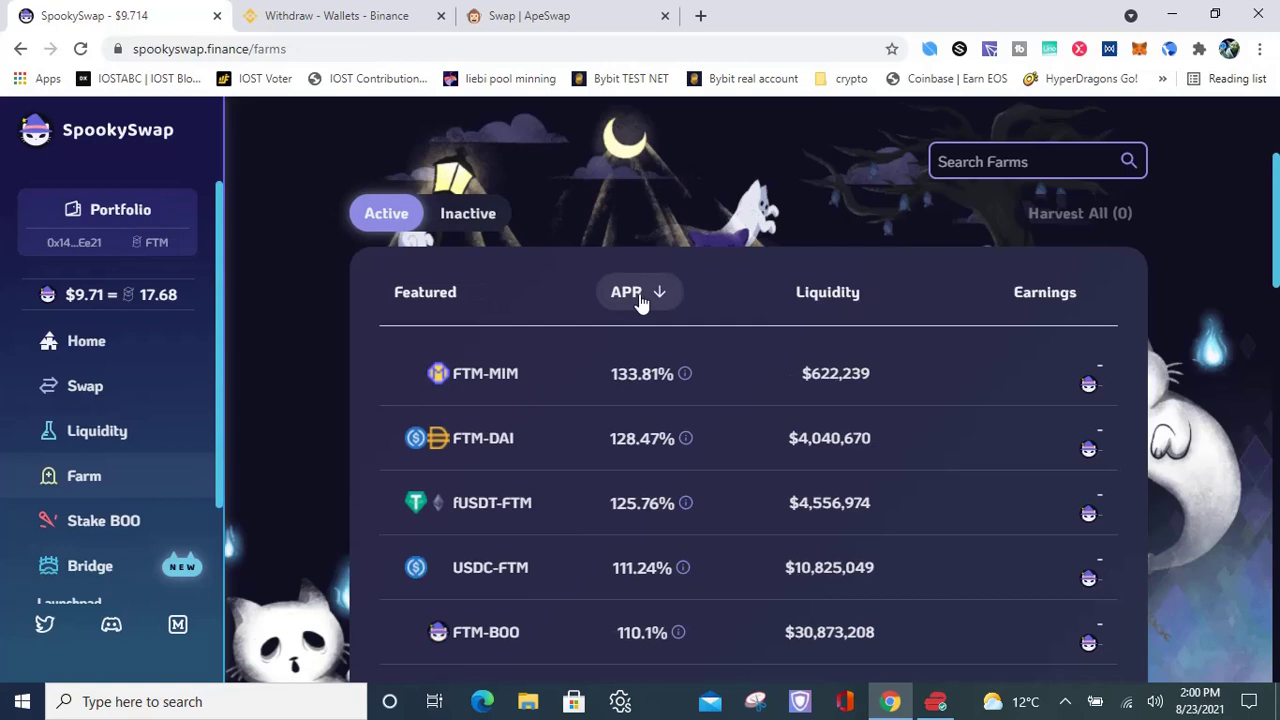
mouse_move(686, 378)
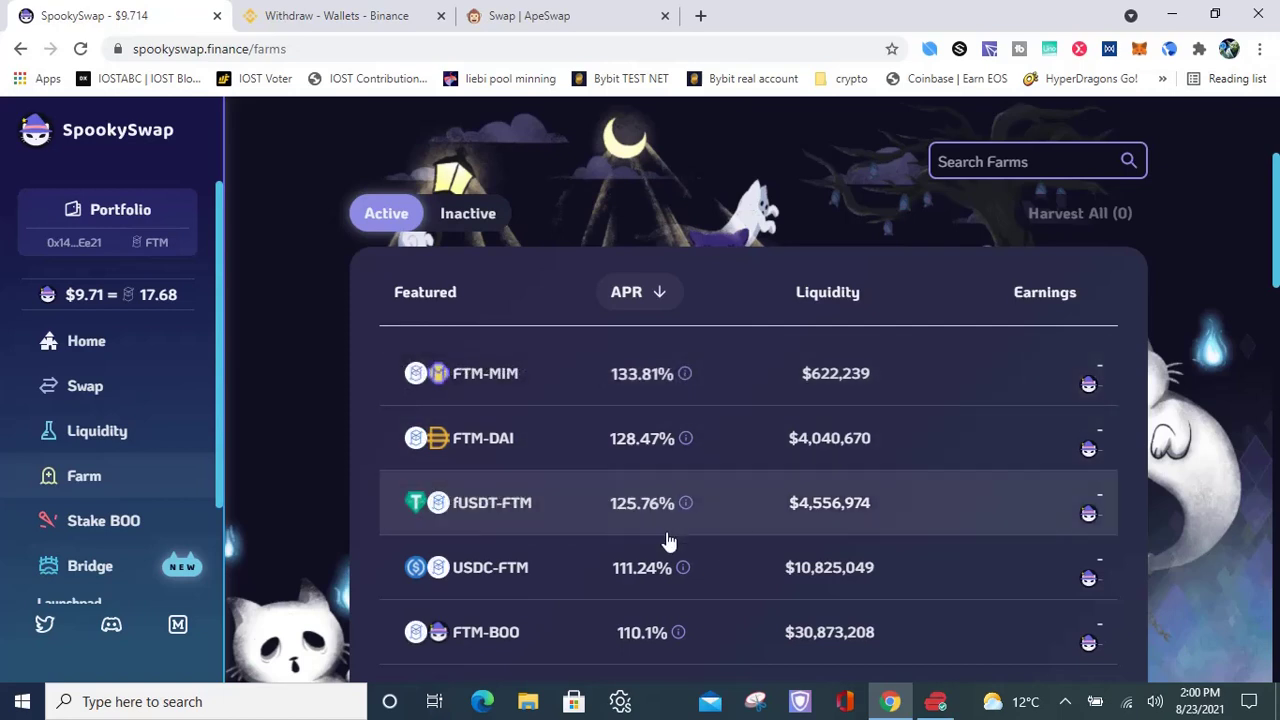
mouse_move(684, 568)
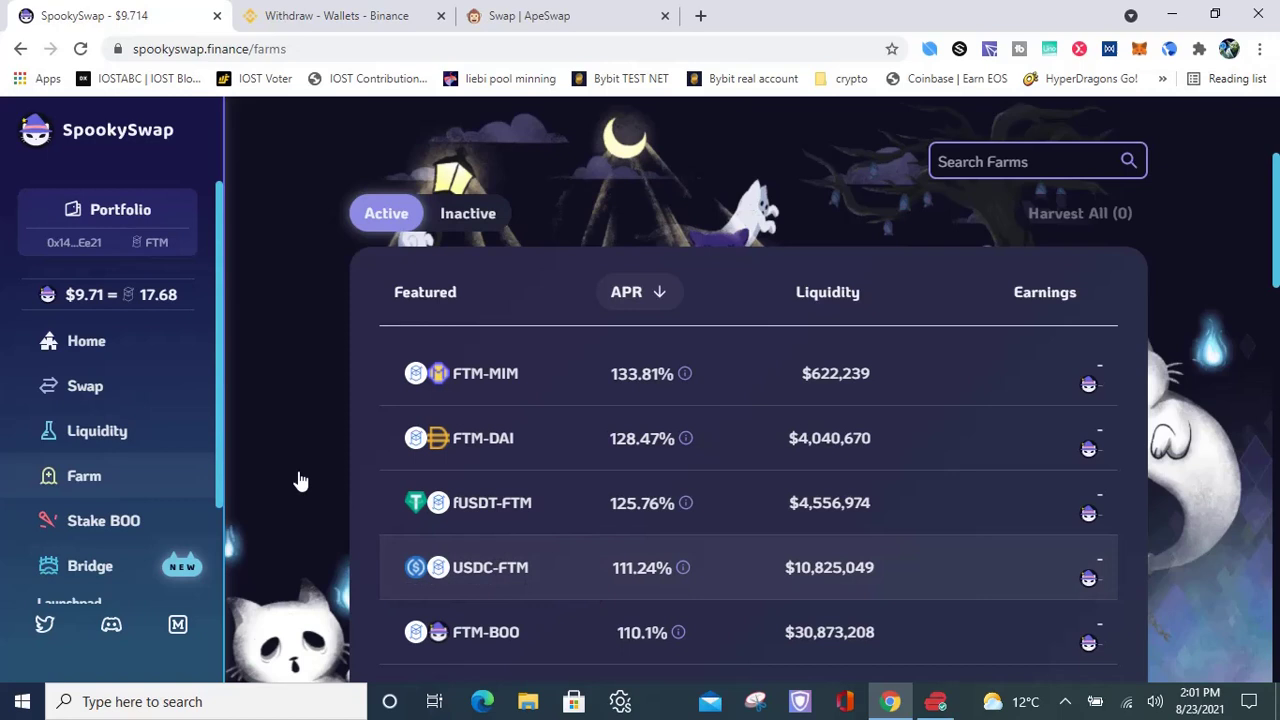
- Set up a swap of half the BNB balance (0.044 BNB) for USDC
left_click(88, 390)
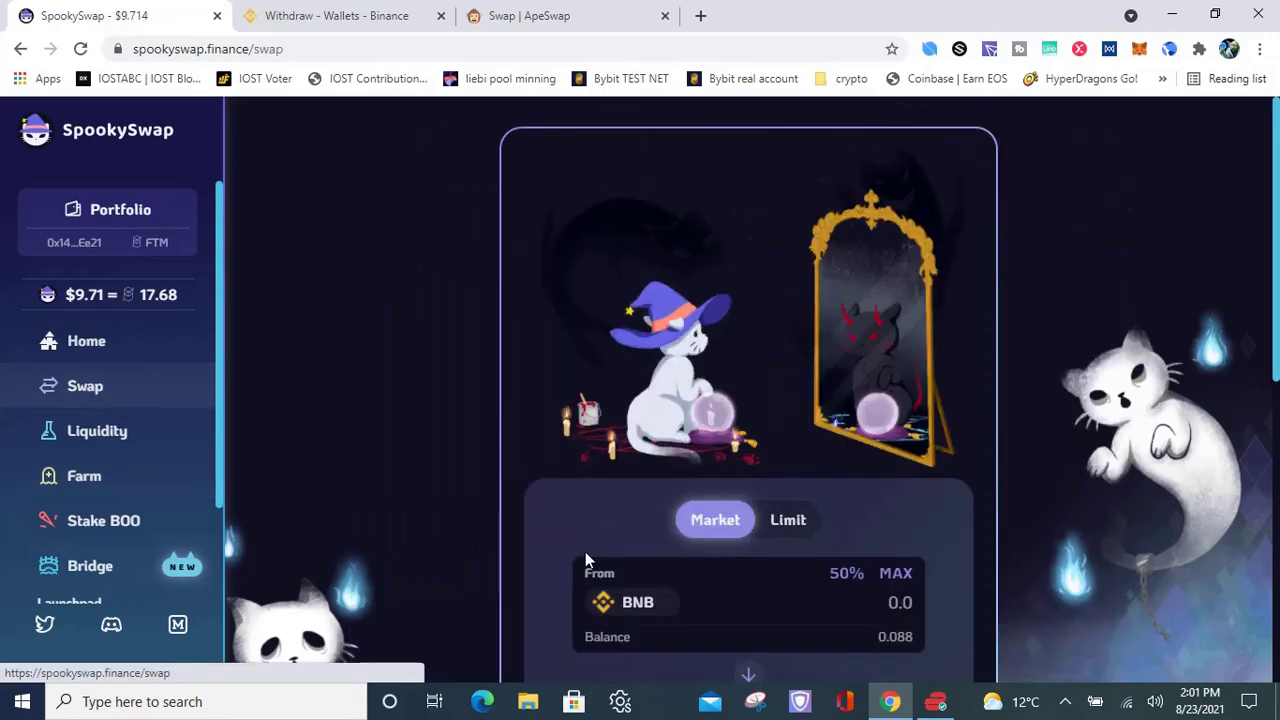
scroll(585, 551, "down", 2)
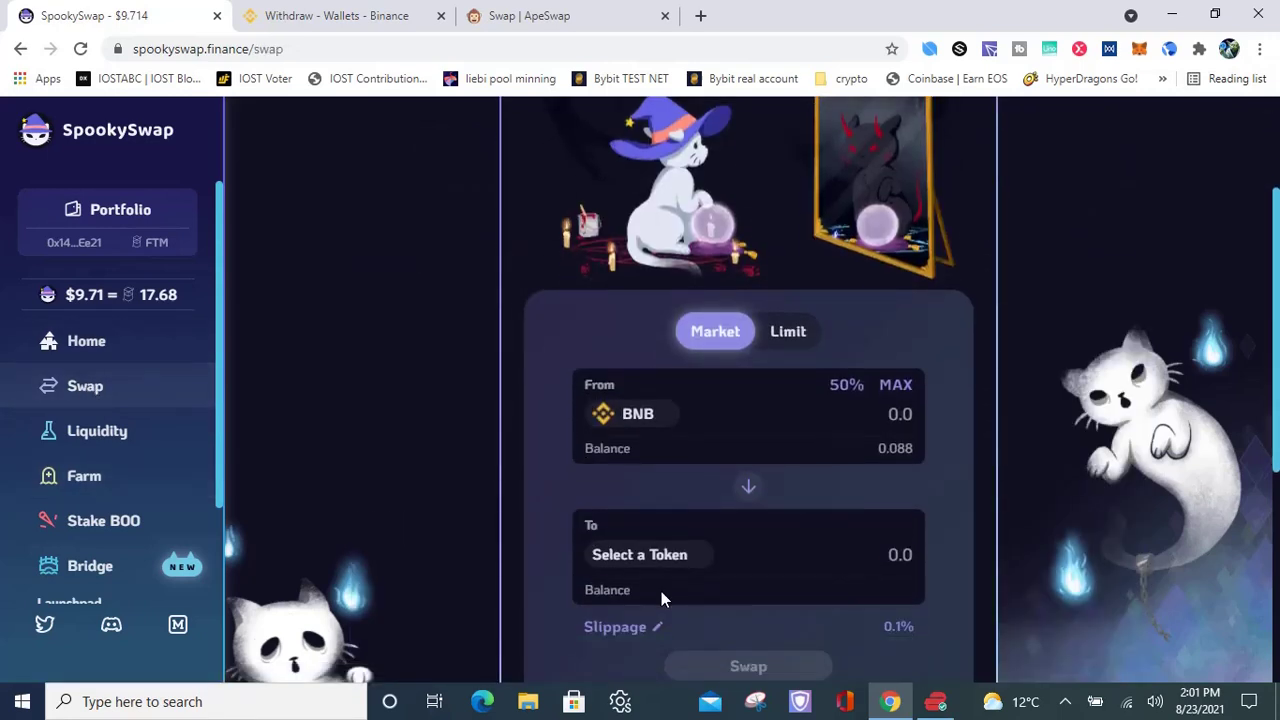
left_click(665, 558)
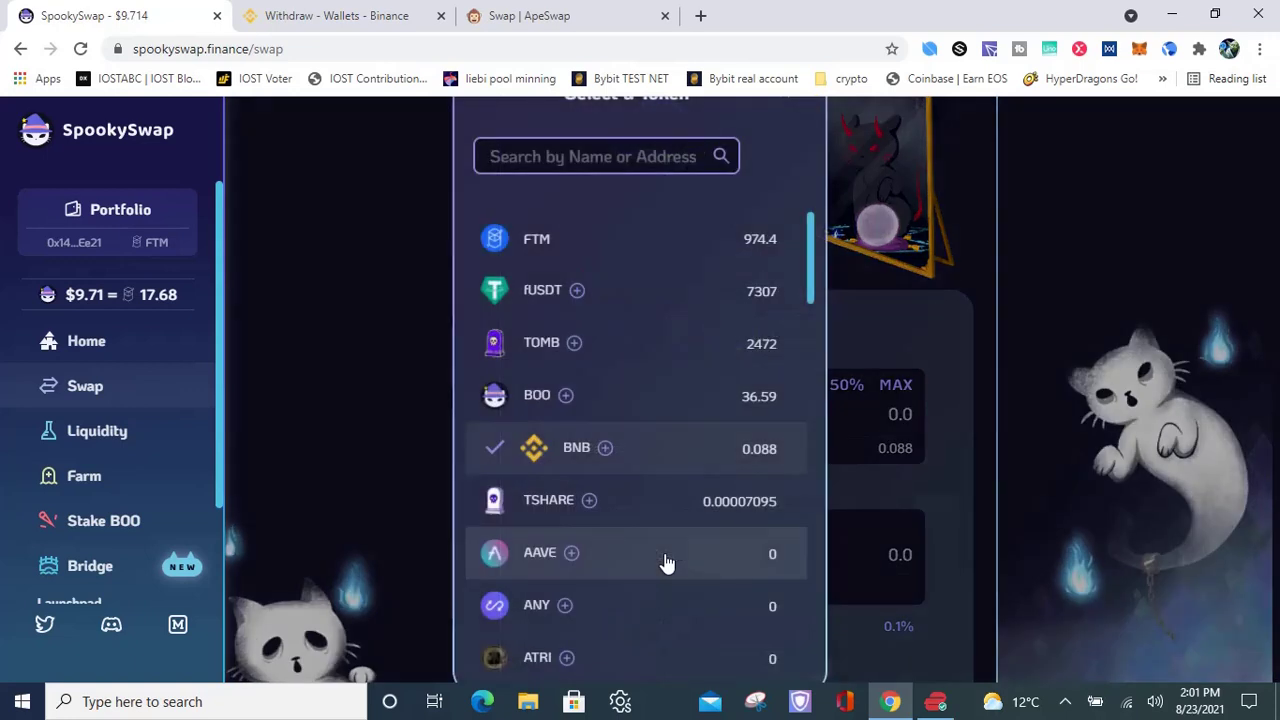
type("usdc")
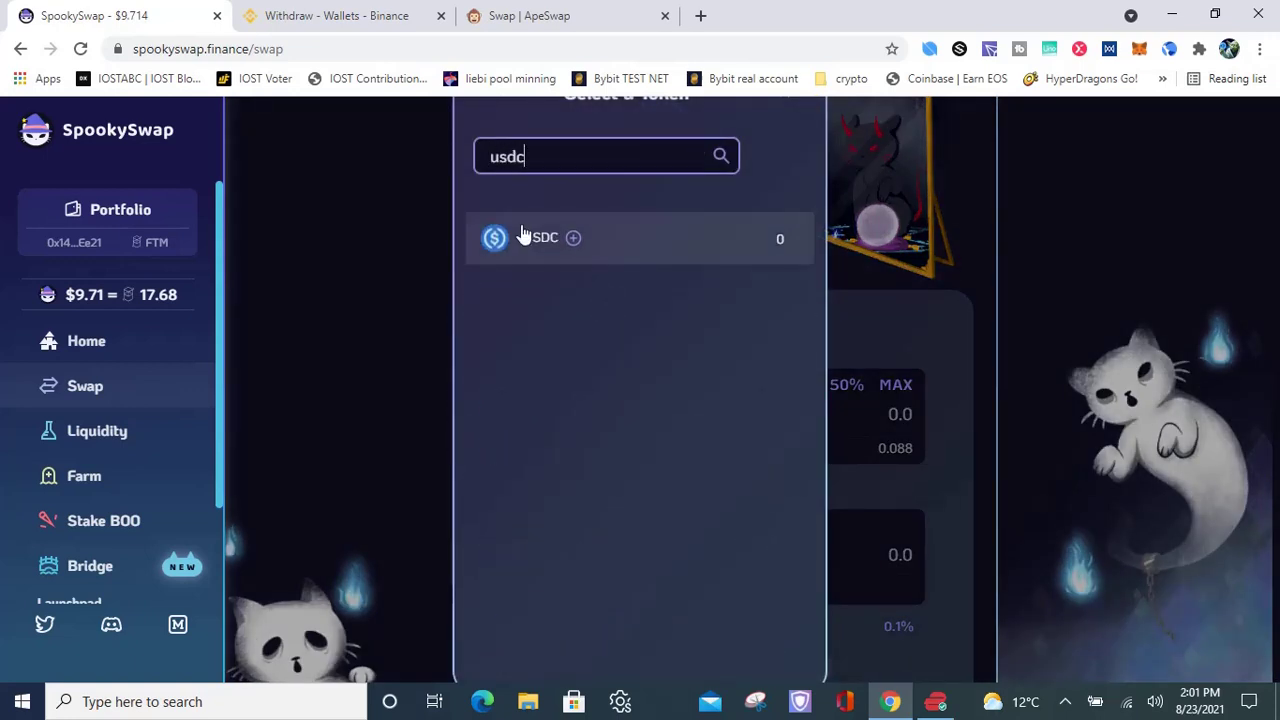
left_click(530, 237)
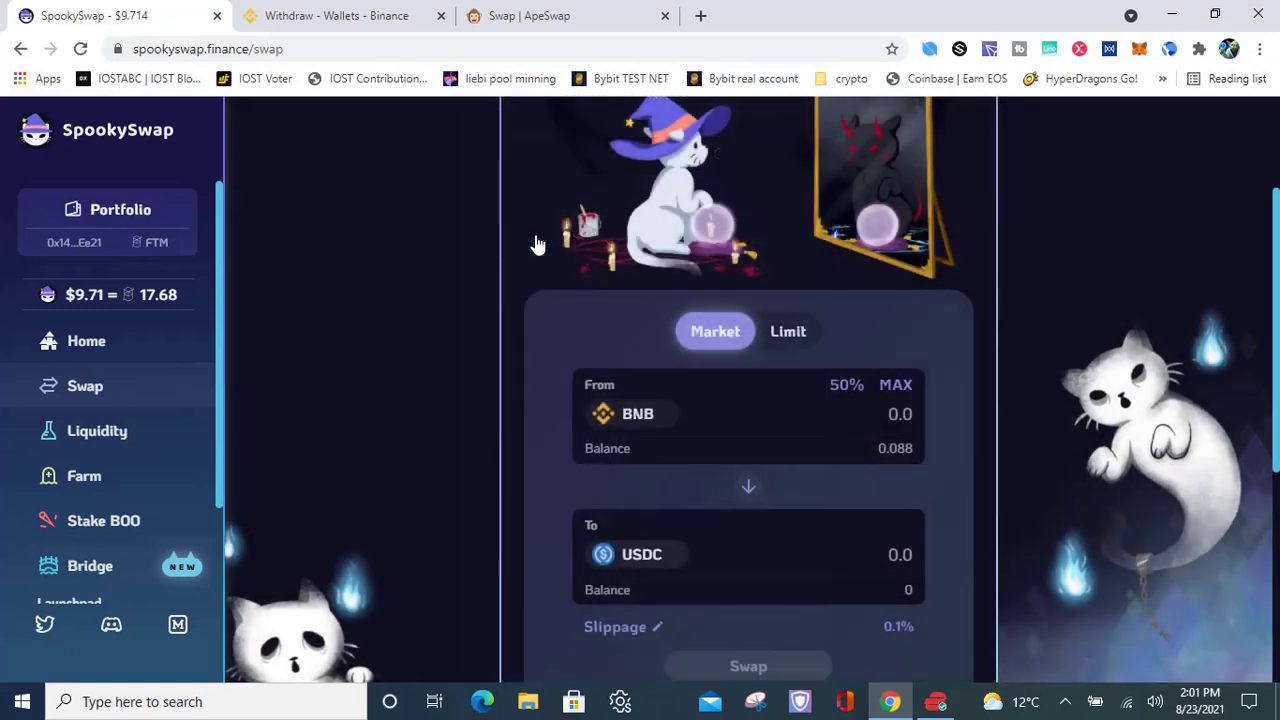
left_click(845, 385)
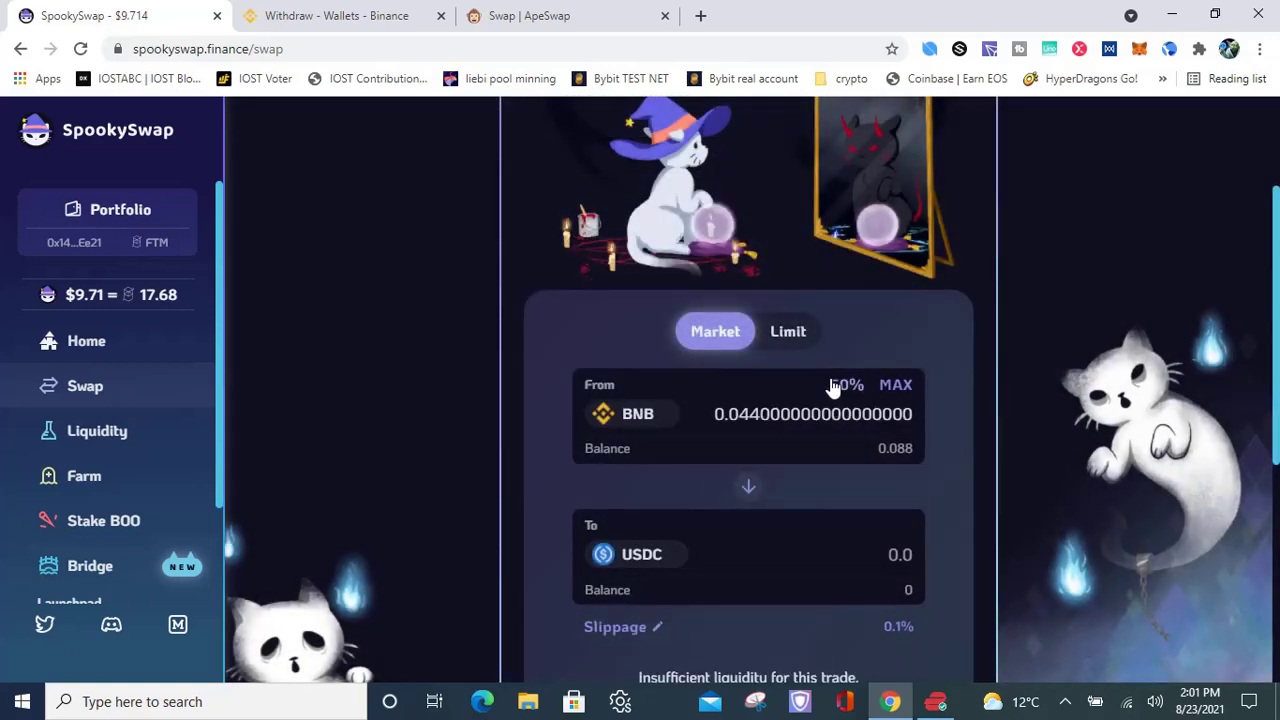
- Check slippage and execute the swap in MetaMask, bringing USDC to 21.825812
scroll(1066, 517, "down", 2)
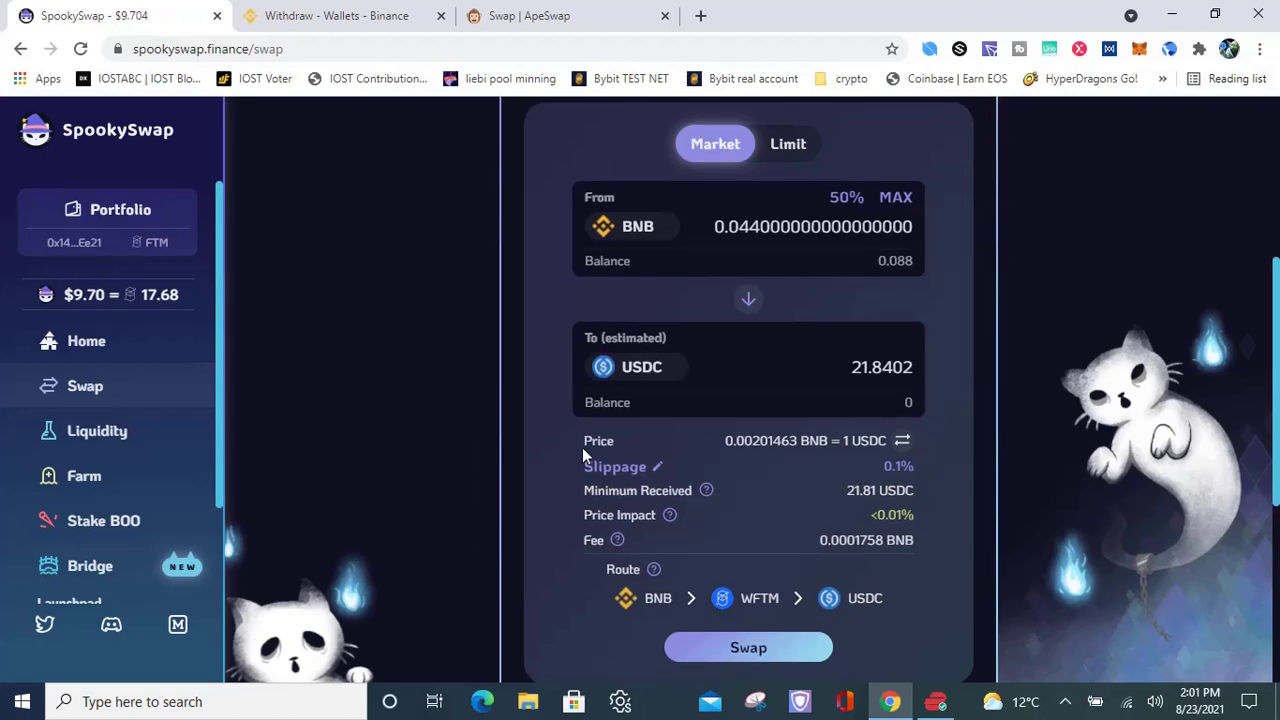
left_click(626, 469)
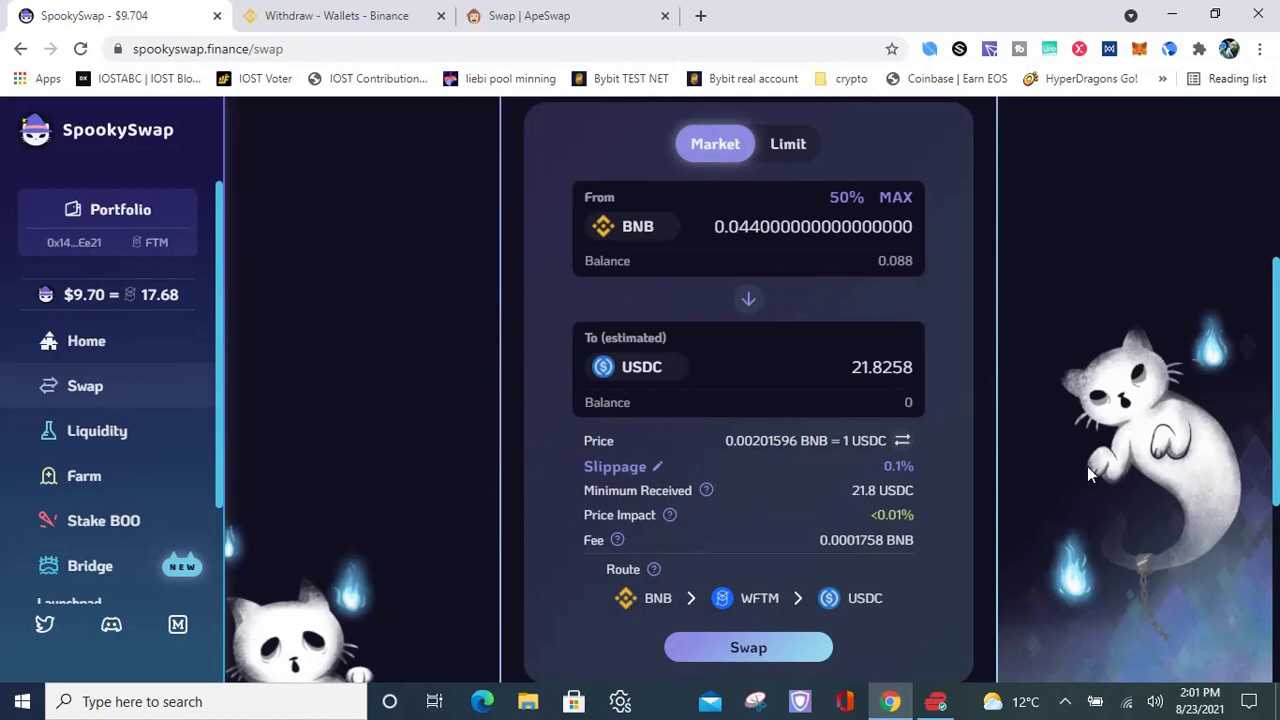
left_click(750, 652)
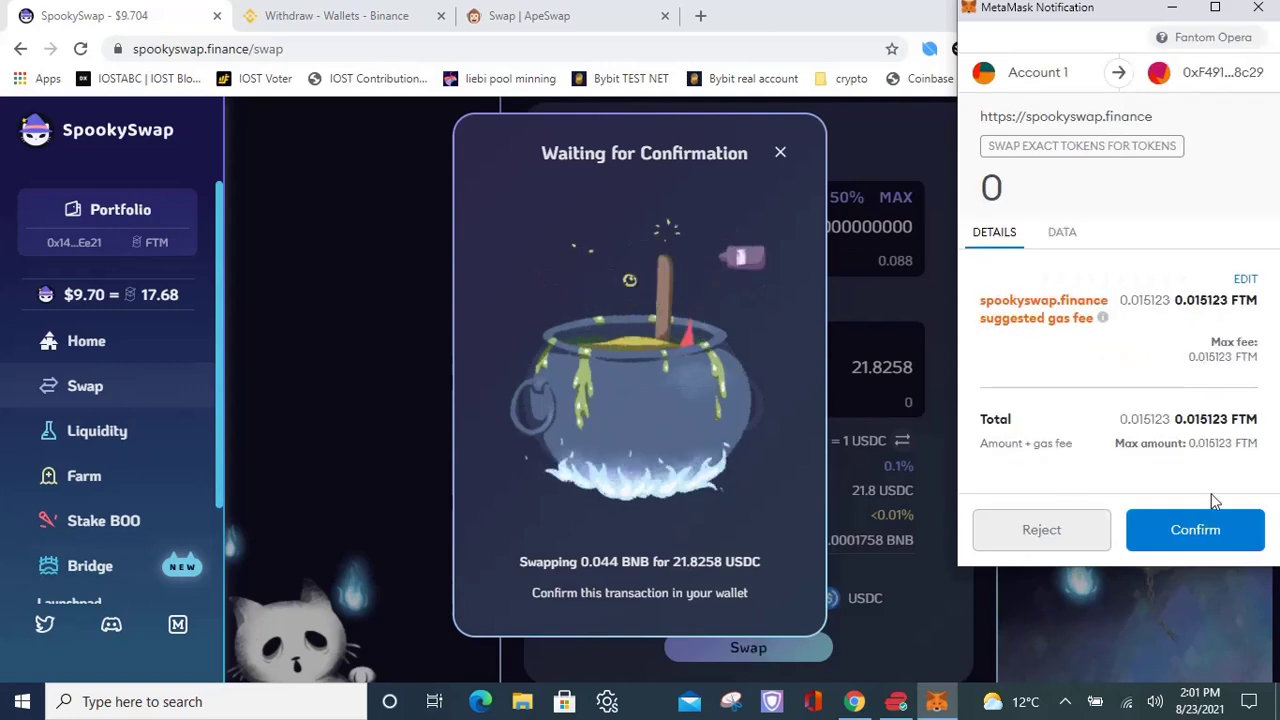
left_click(1189, 540)
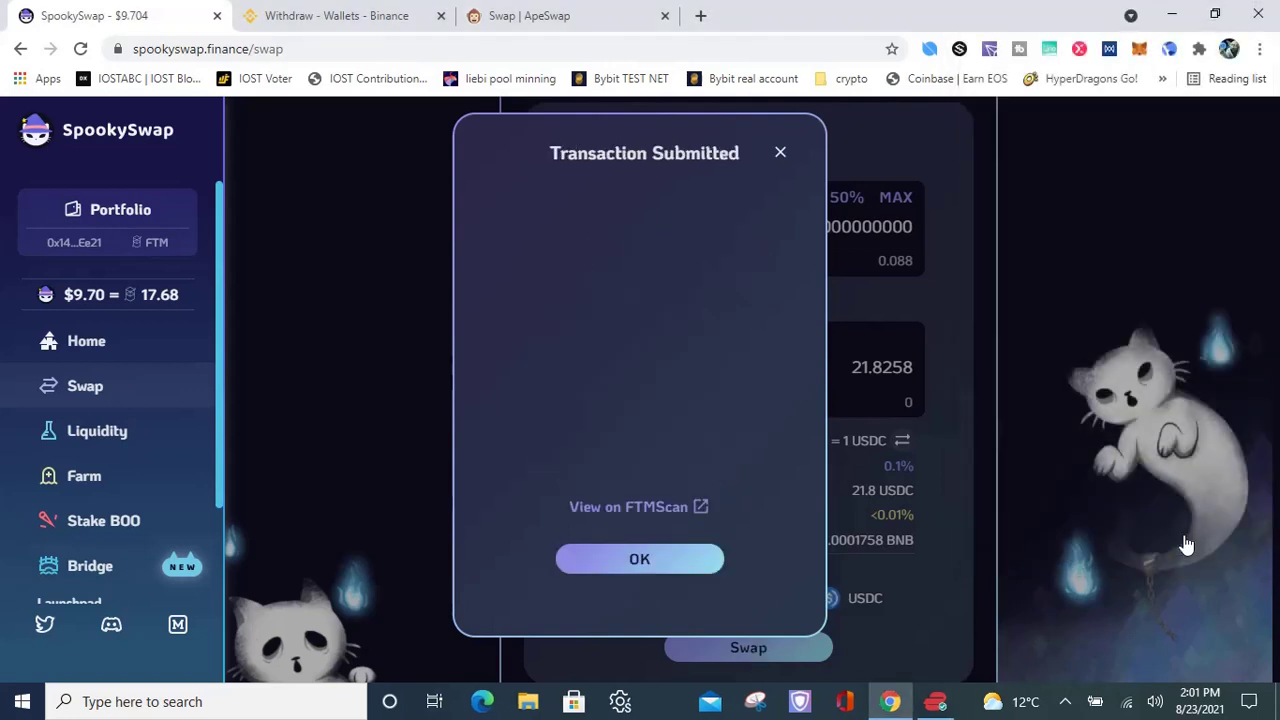
left_click(778, 151)
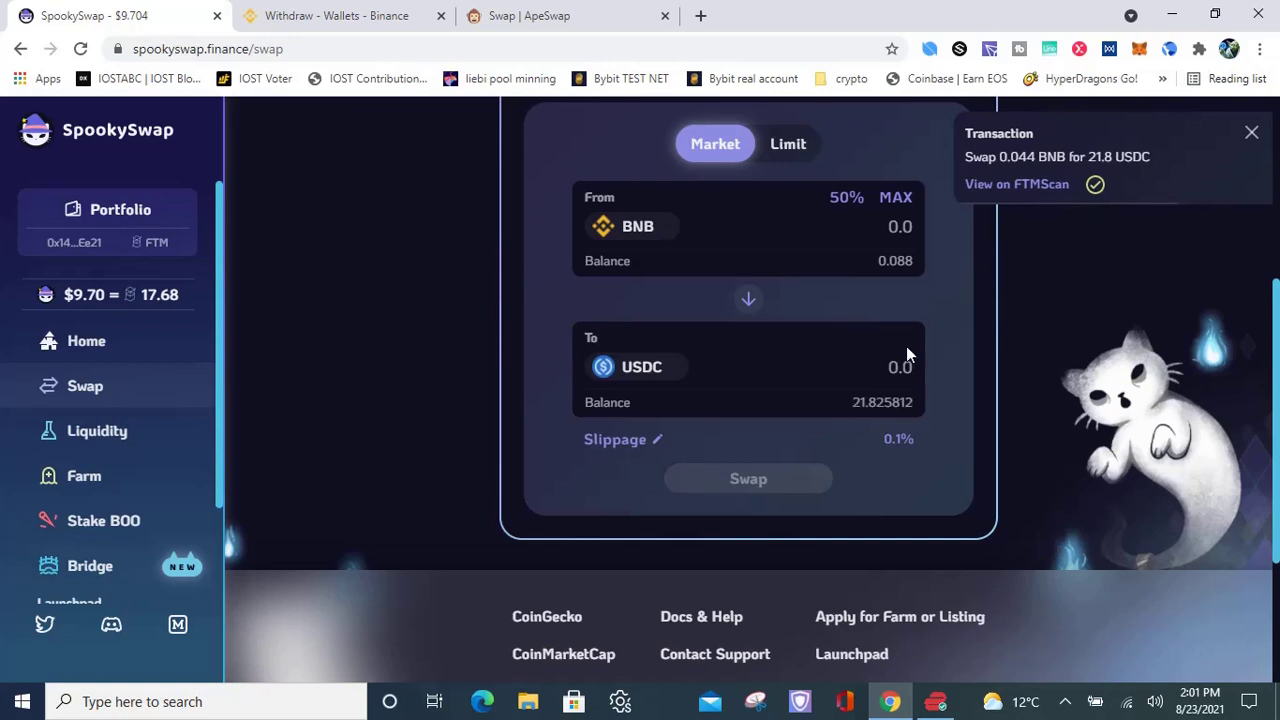
- Swap half the remaining BNB (0.022) for about 19.9 FTM, confirming in MetaMask
left_click(1251, 133)
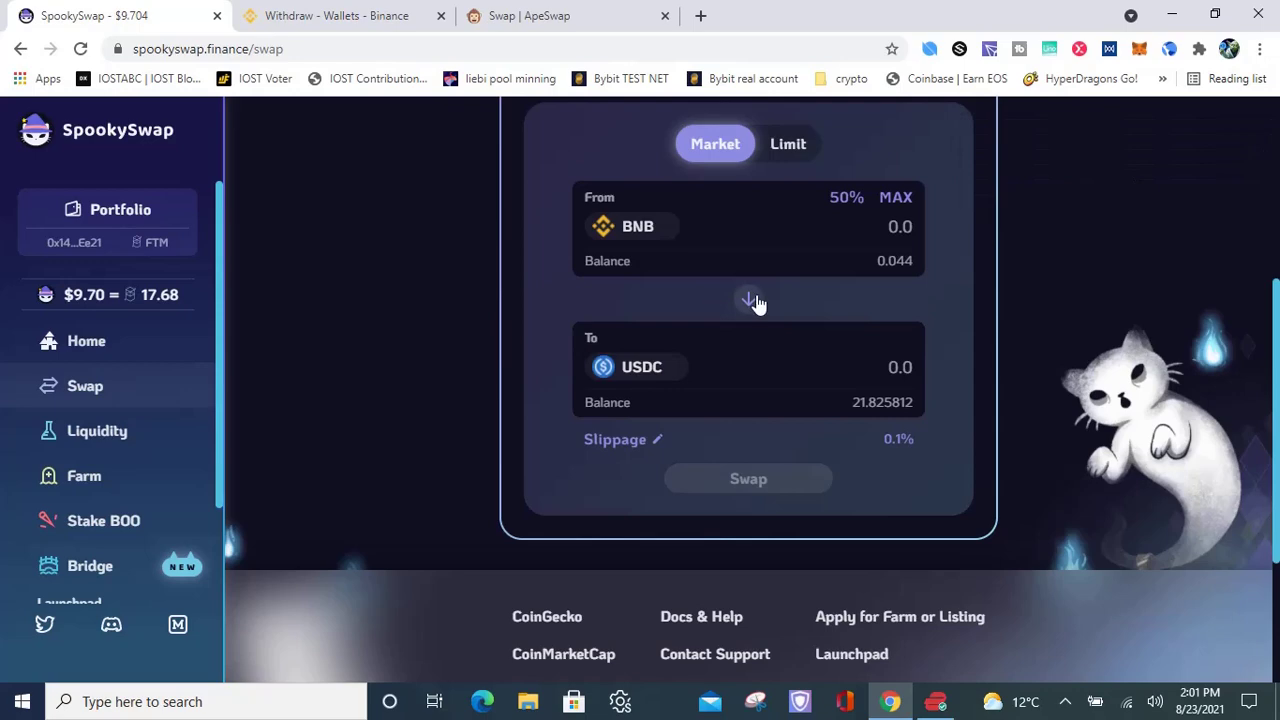
left_click(633, 370)
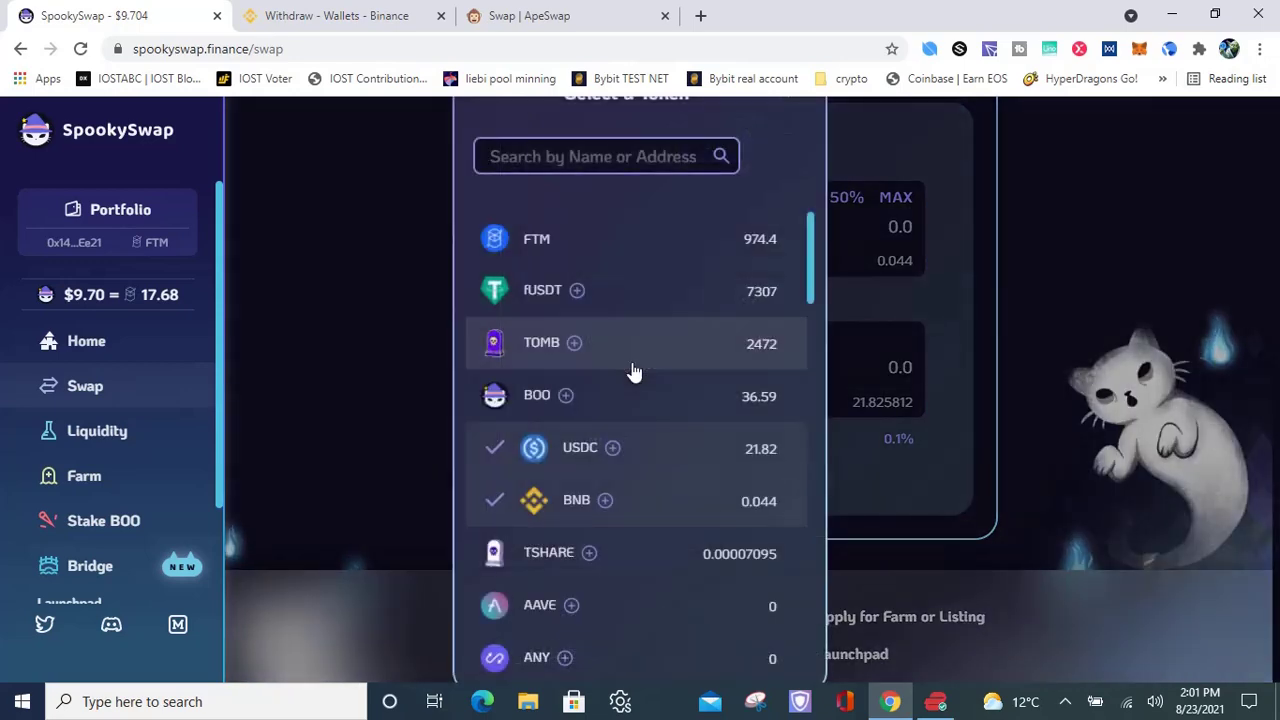
left_click(533, 246)
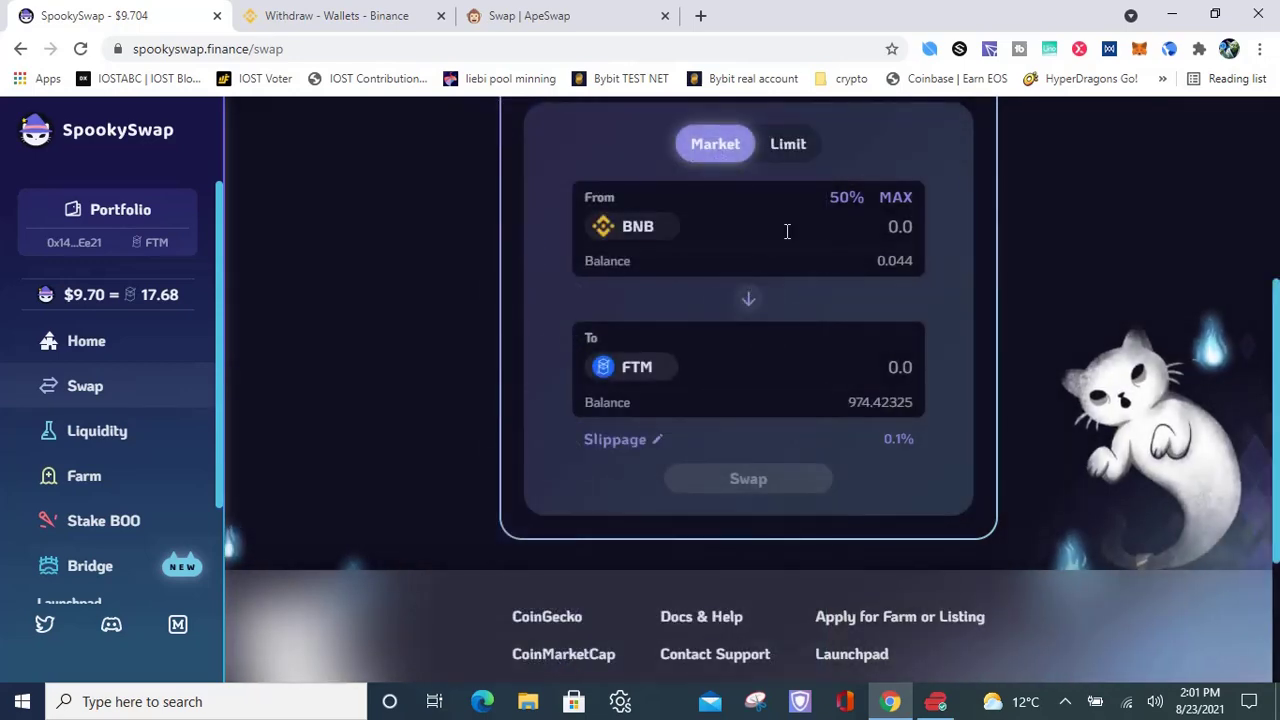
left_click(843, 200)
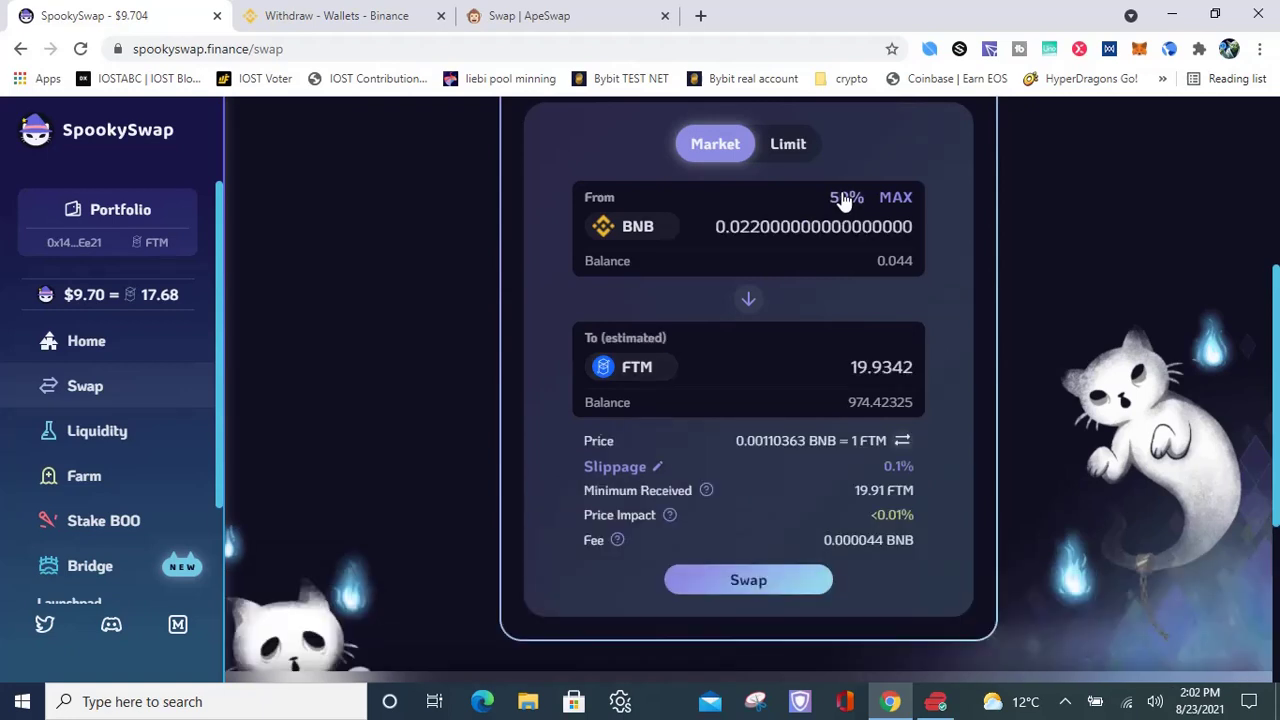
left_click(766, 586)
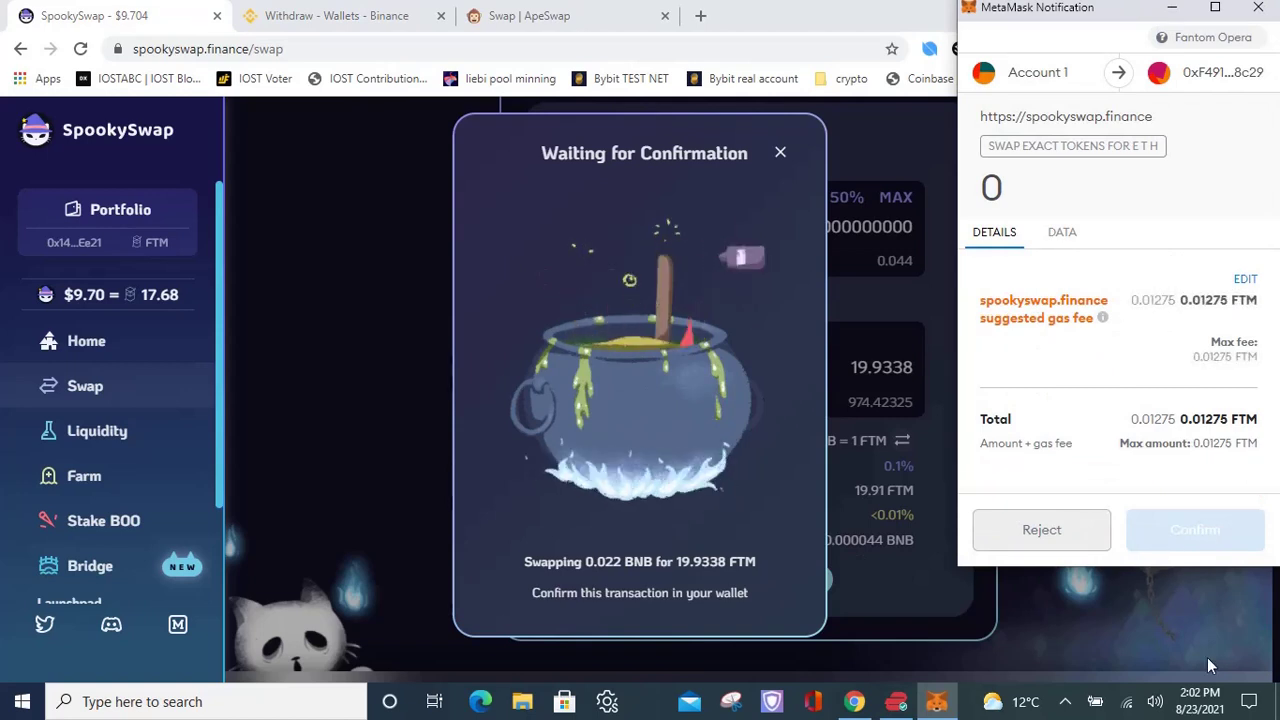
left_click(1196, 548)
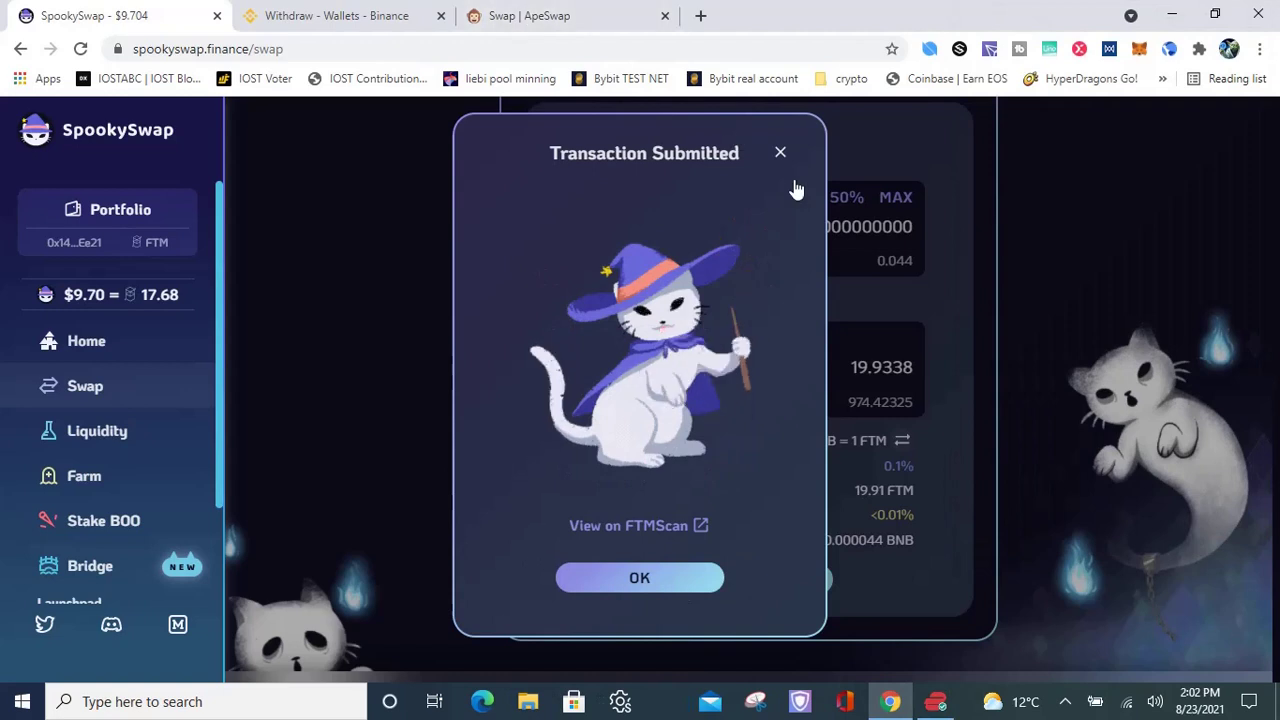
left_click(781, 155)
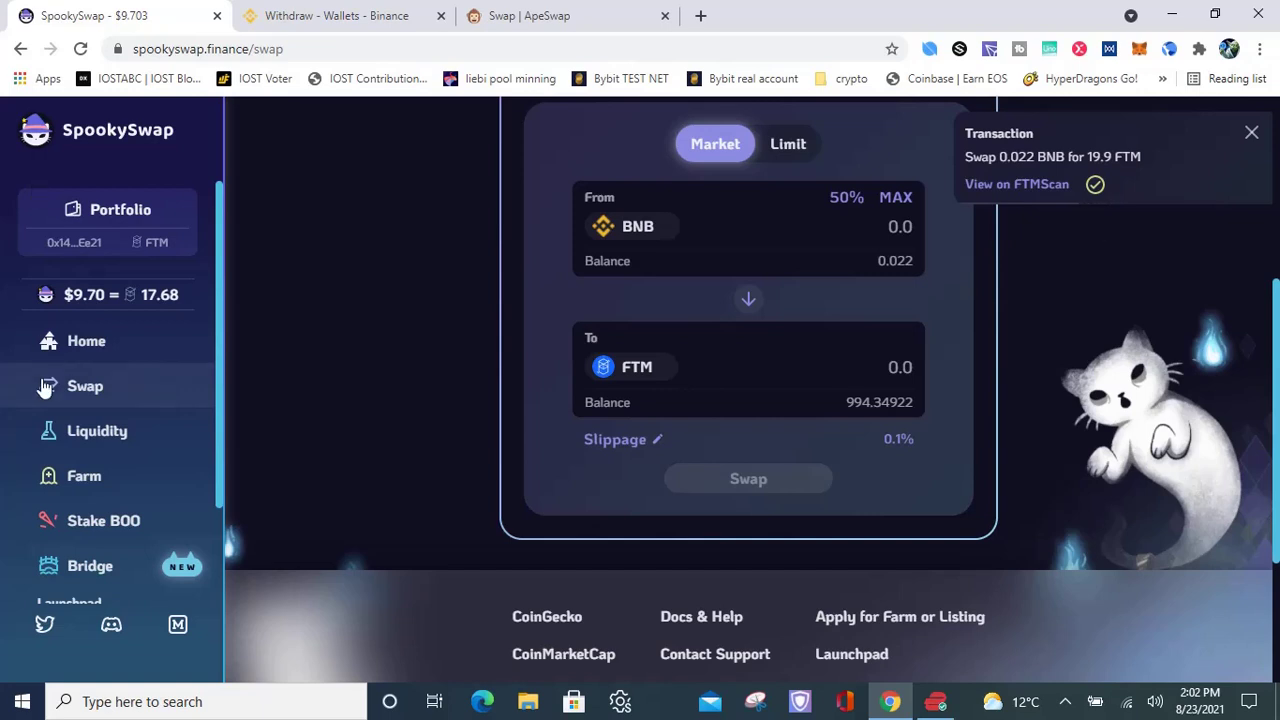
- On the liquidity page, set the first ingredient to USDC using its full 21.825812 balance
left_click(108, 440)
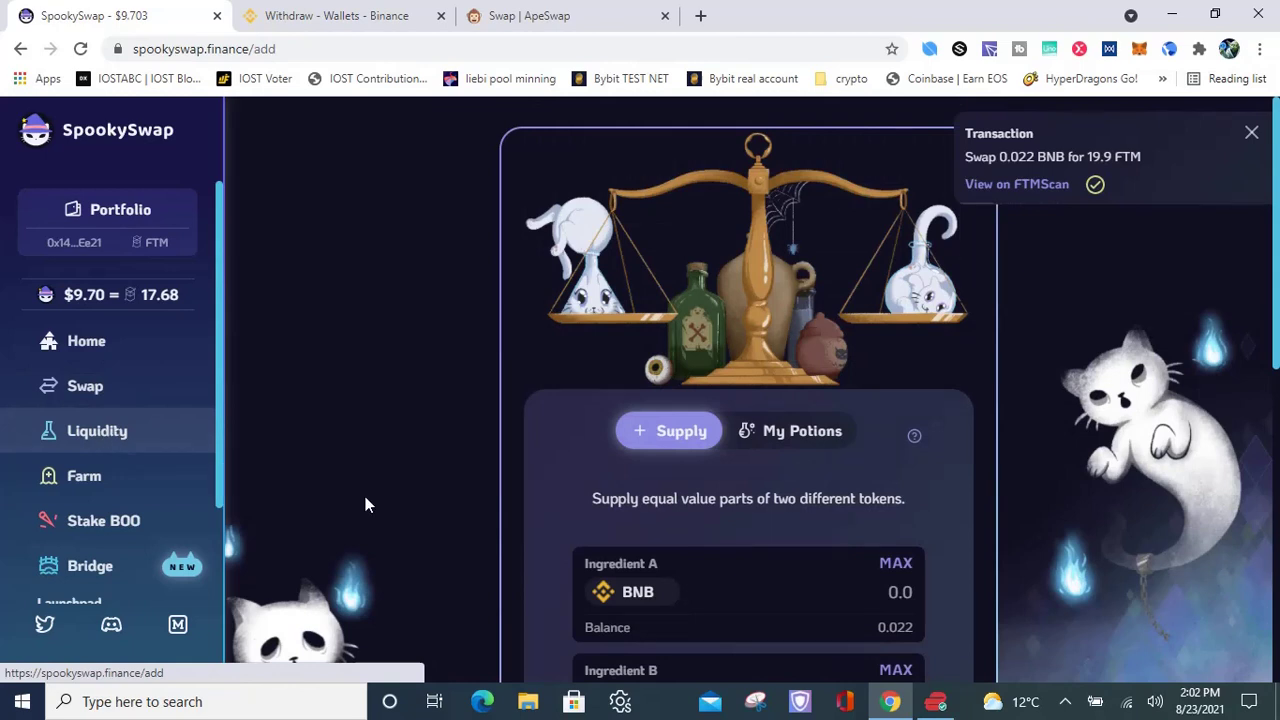
scroll(388, 516, "down", 2)
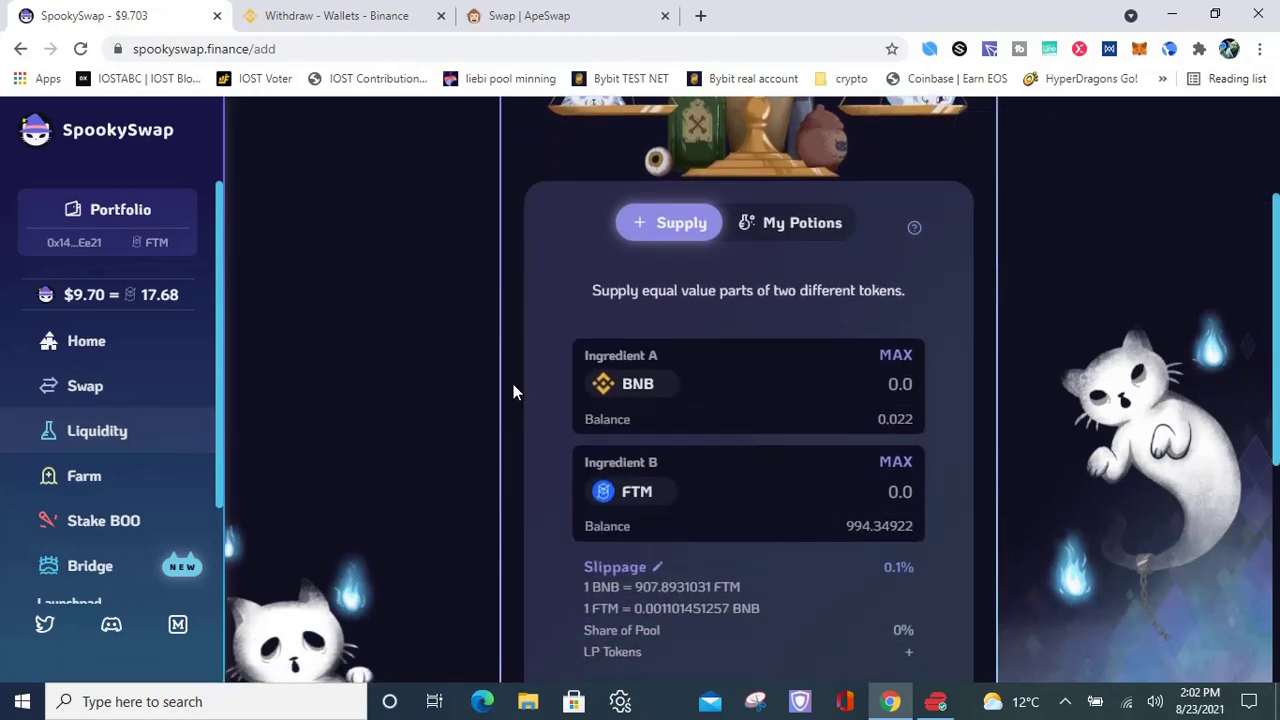
left_click(638, 385)
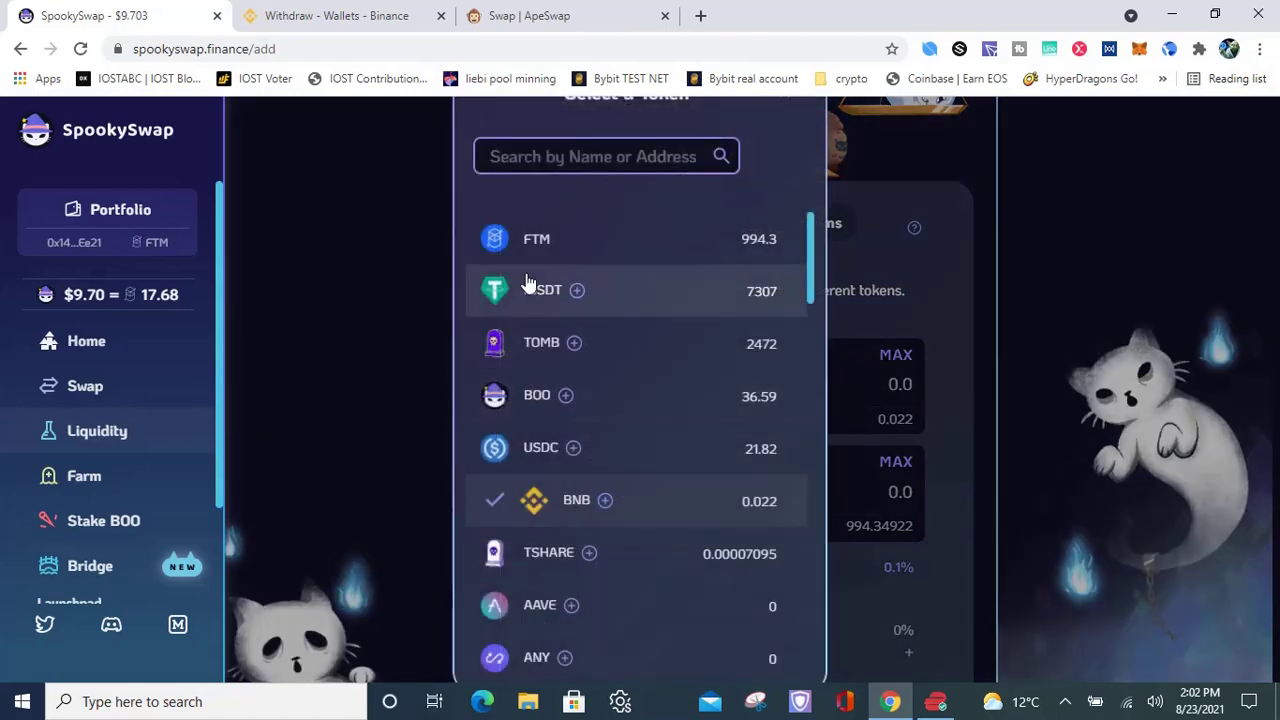
left_click(537, 450)
scroll(537, 450, "down", 2)
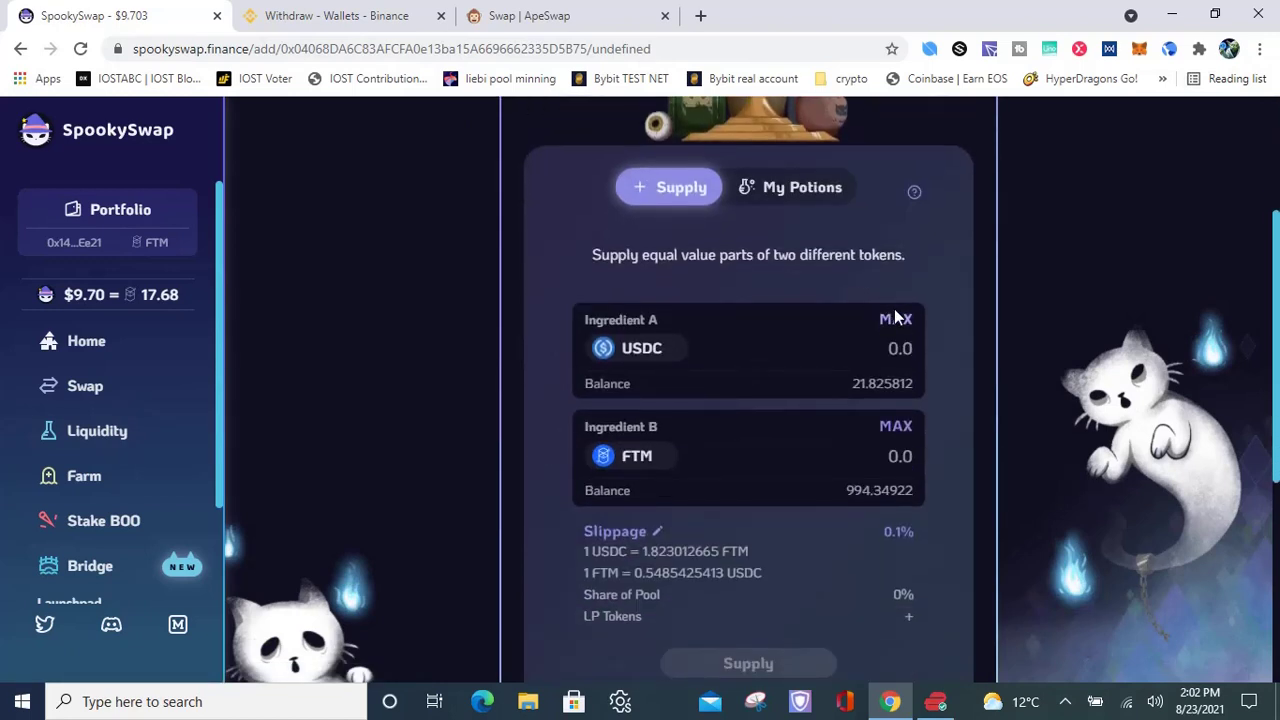
left_click(896, 320)
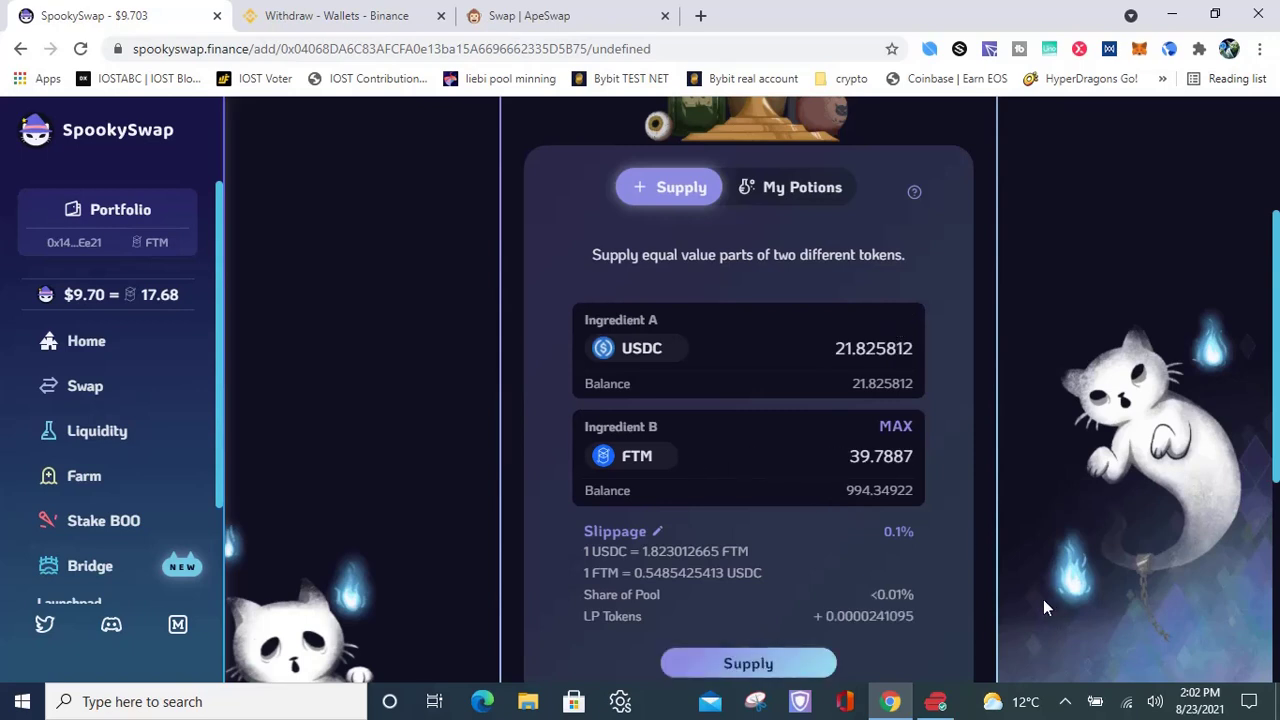
- Leave slippage unchanged and supply 21.825812 USDC with 39.7887 FTM, confirming in MetaMask
left_click(655, 532)
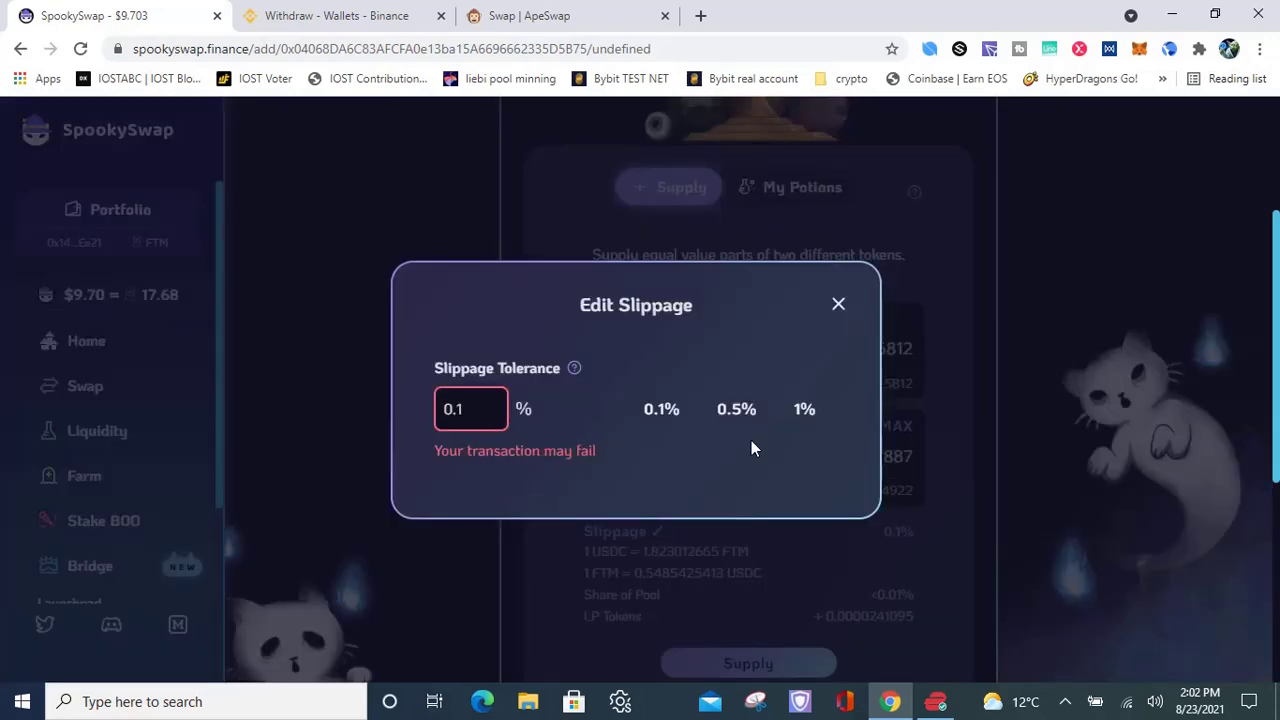
left_click(1262, 515)
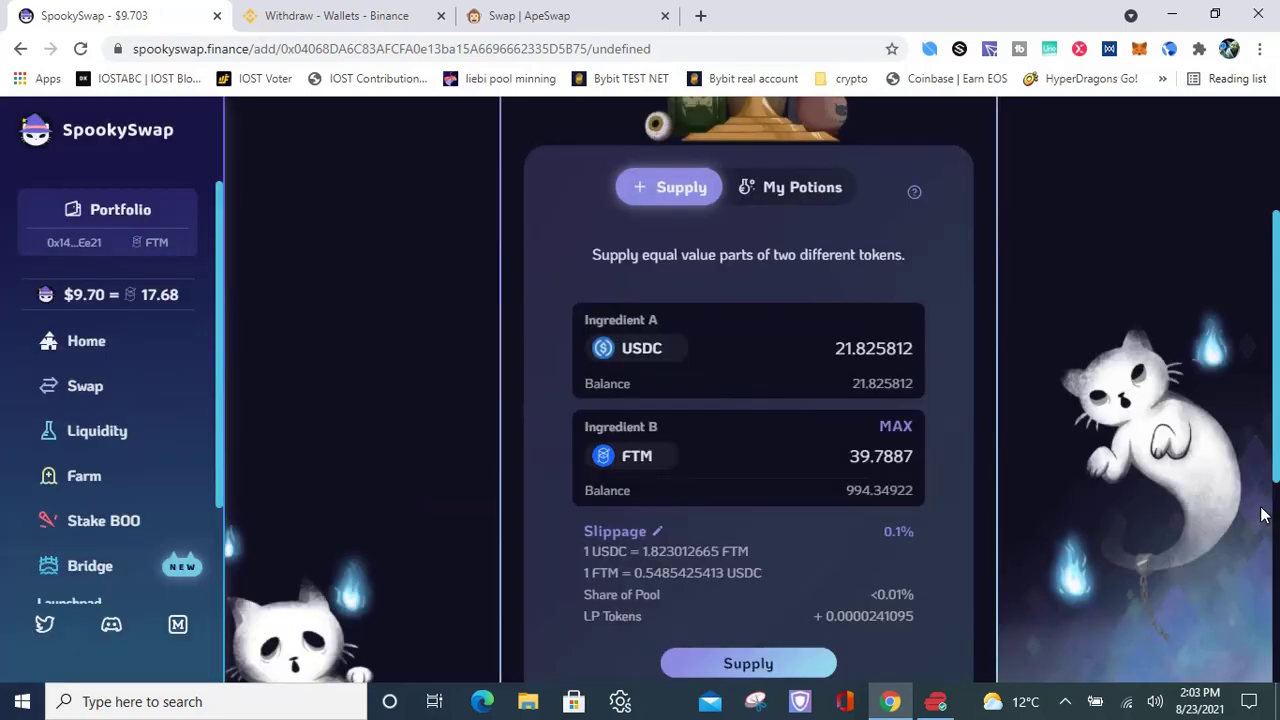
scroll(1167, 542, "down", 2)
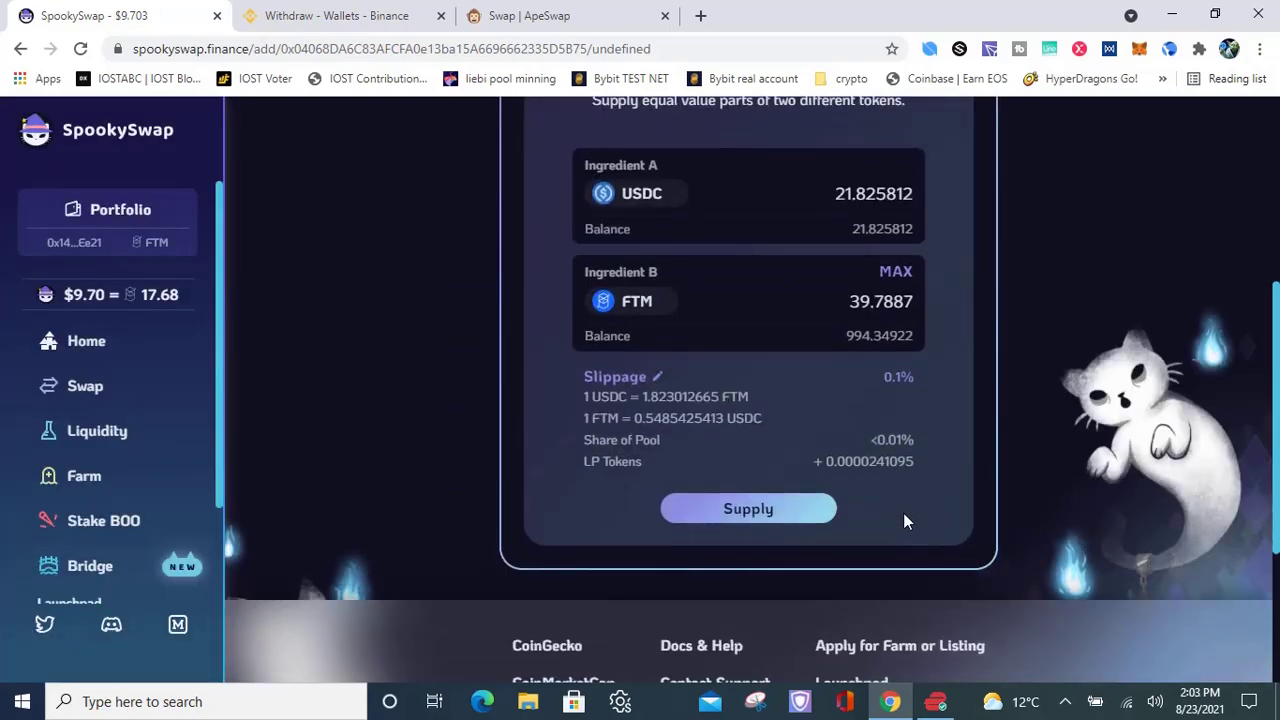
left_click(781, 515)
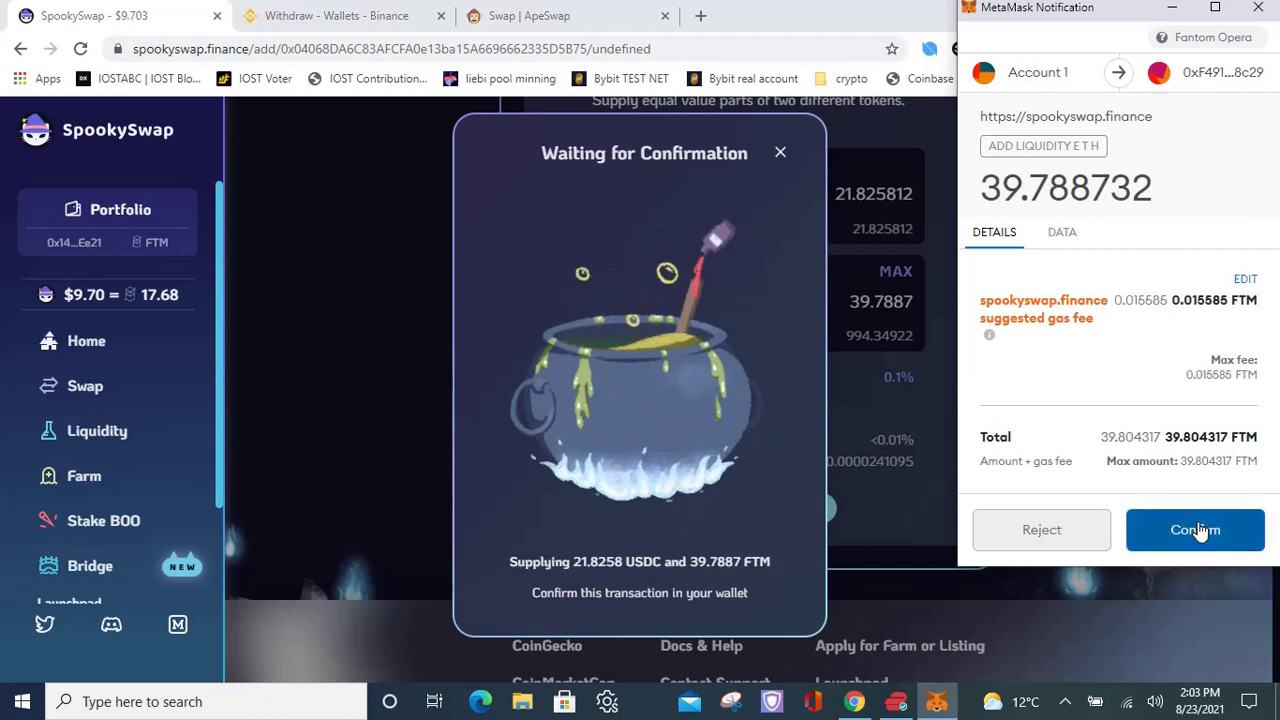
left_click(1196, 530)
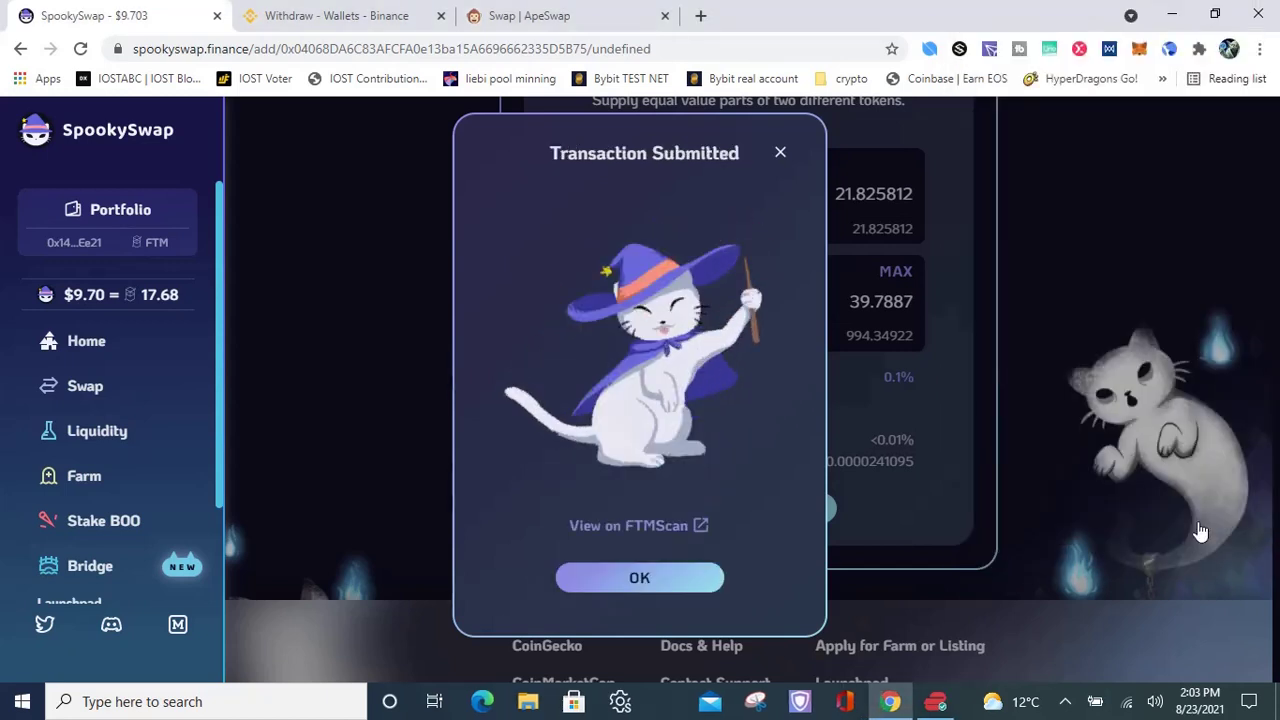
left_click(781, 156)
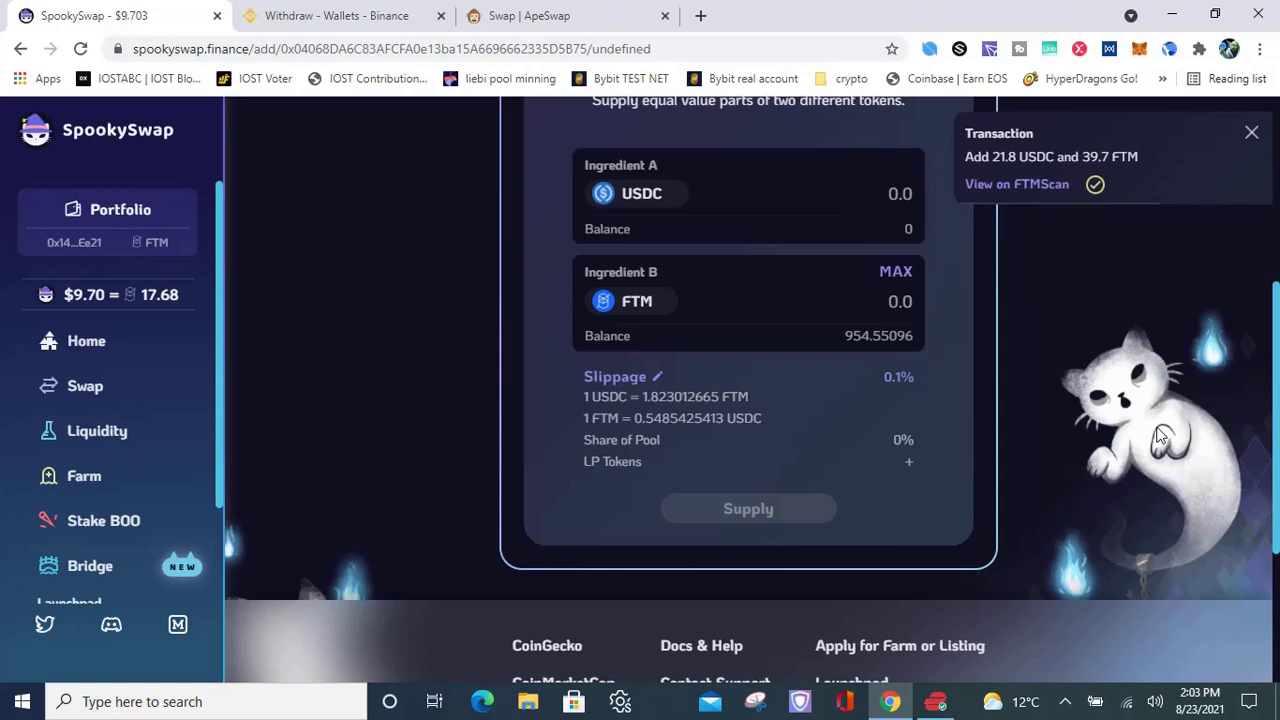
scroll(1160, 437, "up", 2)
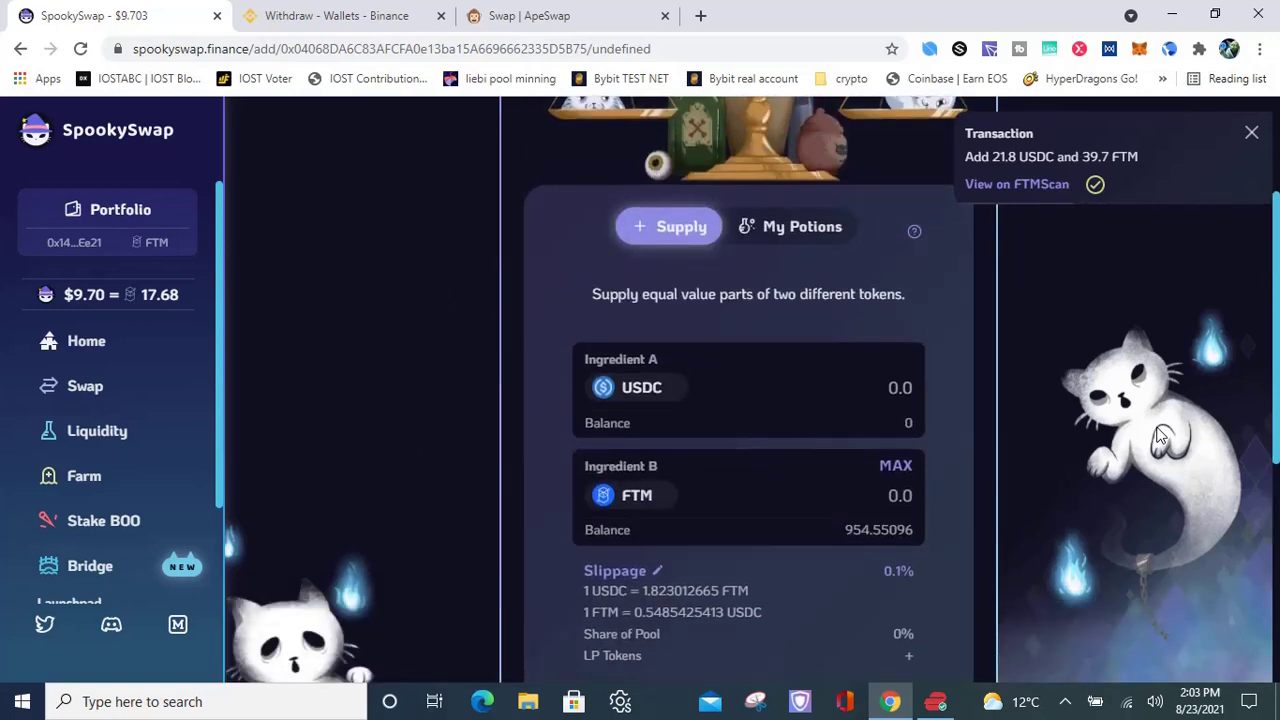
- Approve the USDC-FTM farm to spend the spLP tokens and confirm the permission in MetaMask
left_click(84, 479)
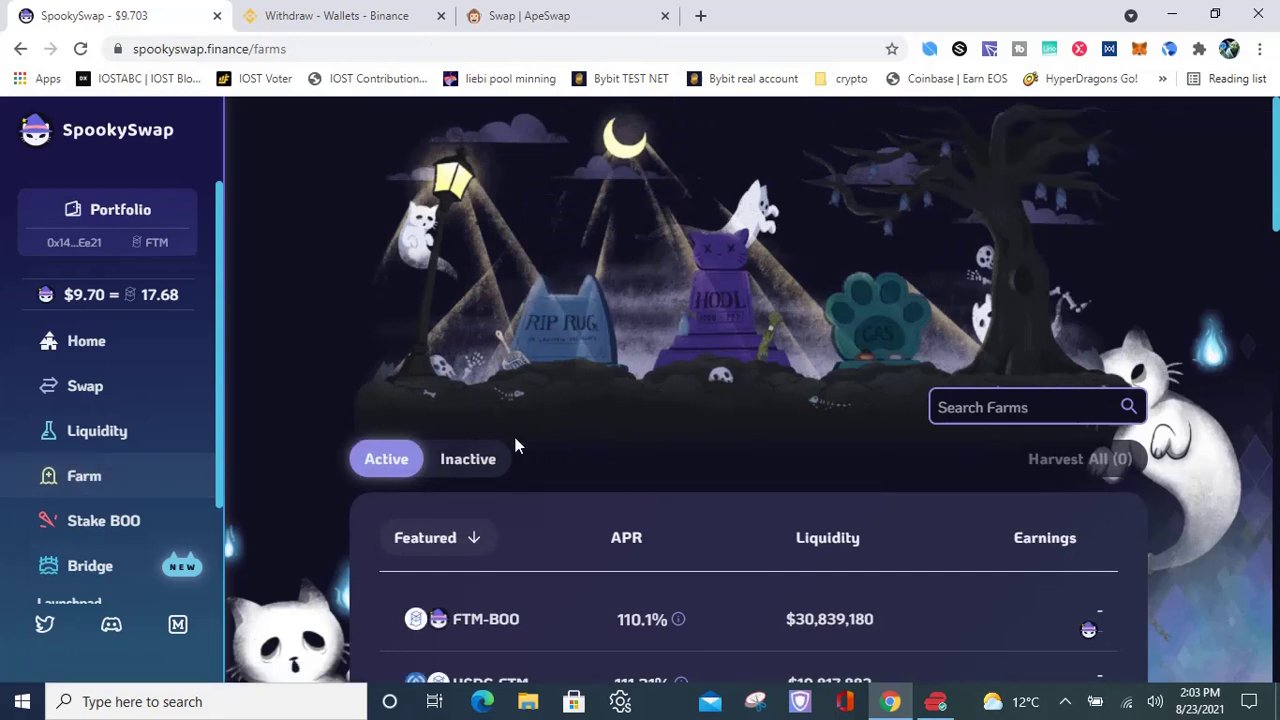
scroll(515, 445, "down", 3)
scroll(515, 445, "down", 1)
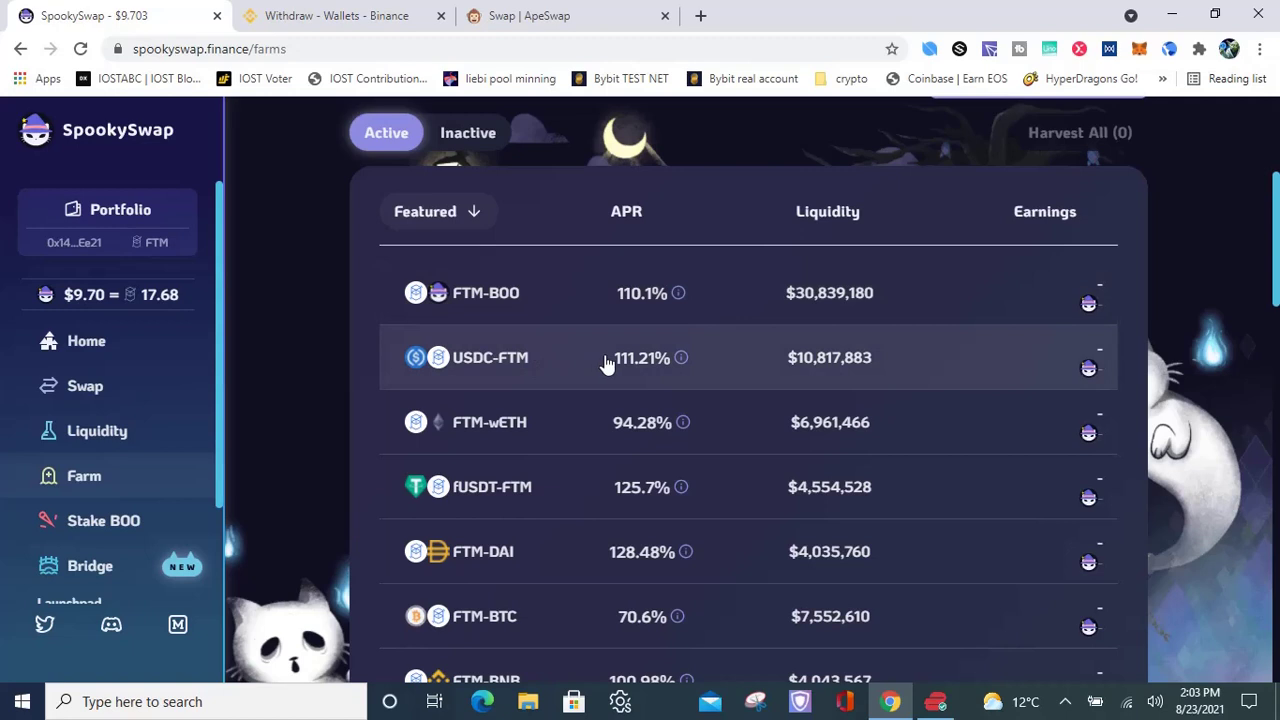
left_click(1002, 376)
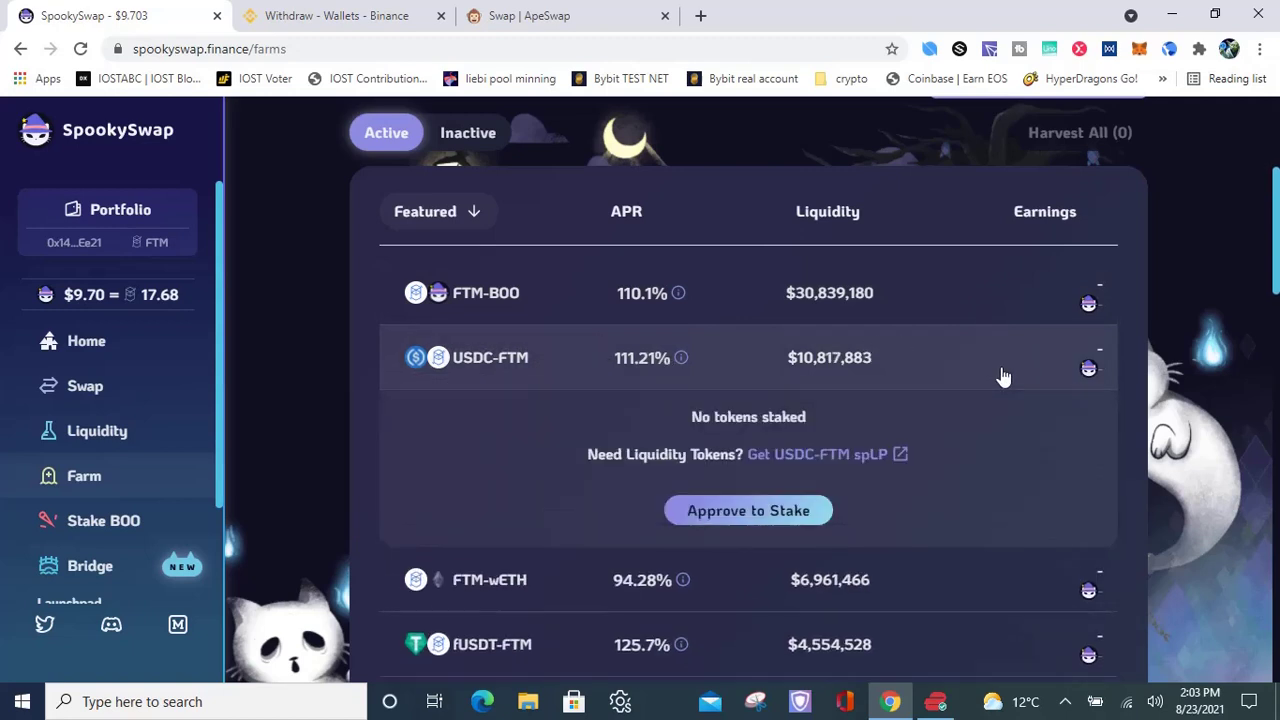
left_click(763, 515)
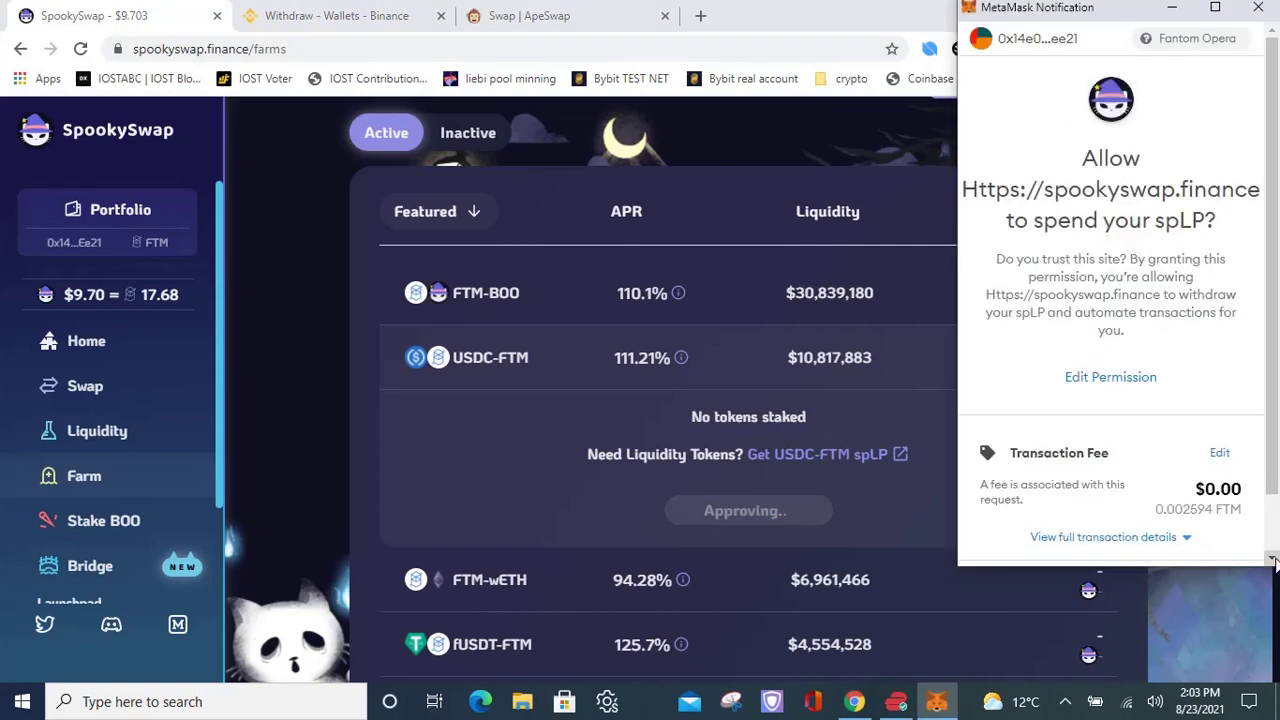
scroll(1270, 552, "down", 2)
left_click(1190, 522)
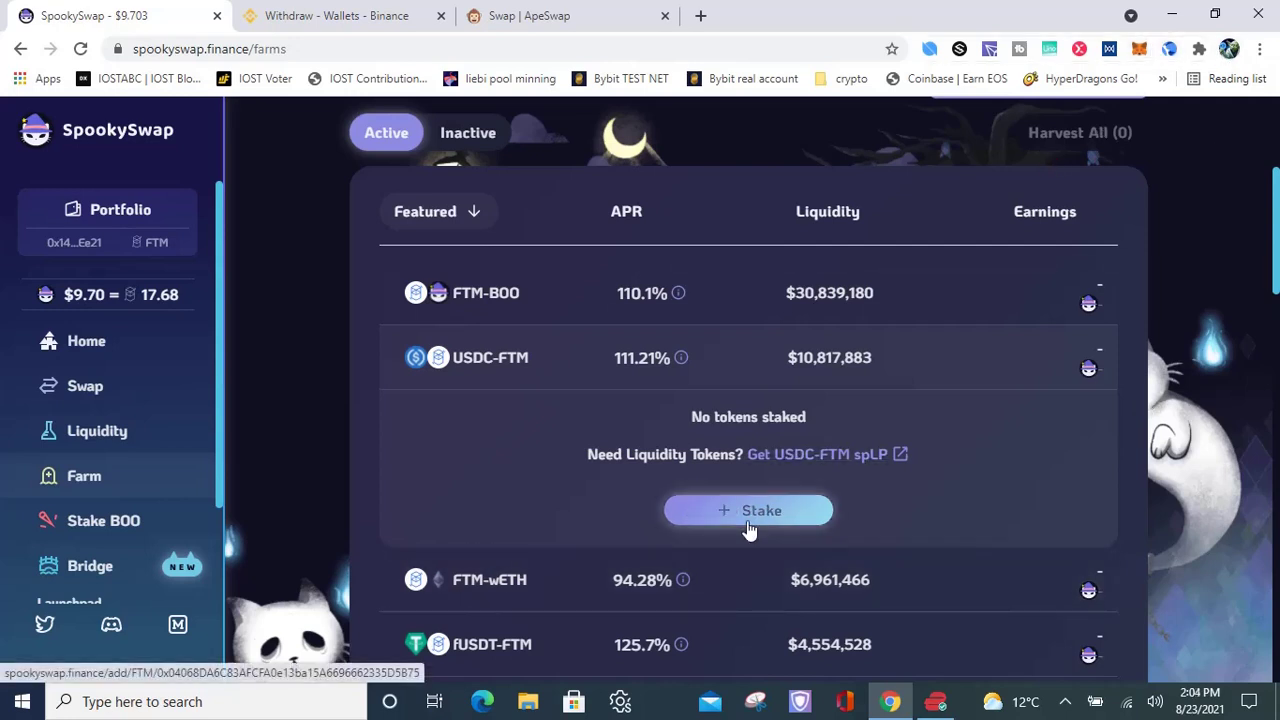
- Stake the full 0.00002411 USDC-FTM LP balance in the farm, confirming in MetaMask
left_click(752, 516)
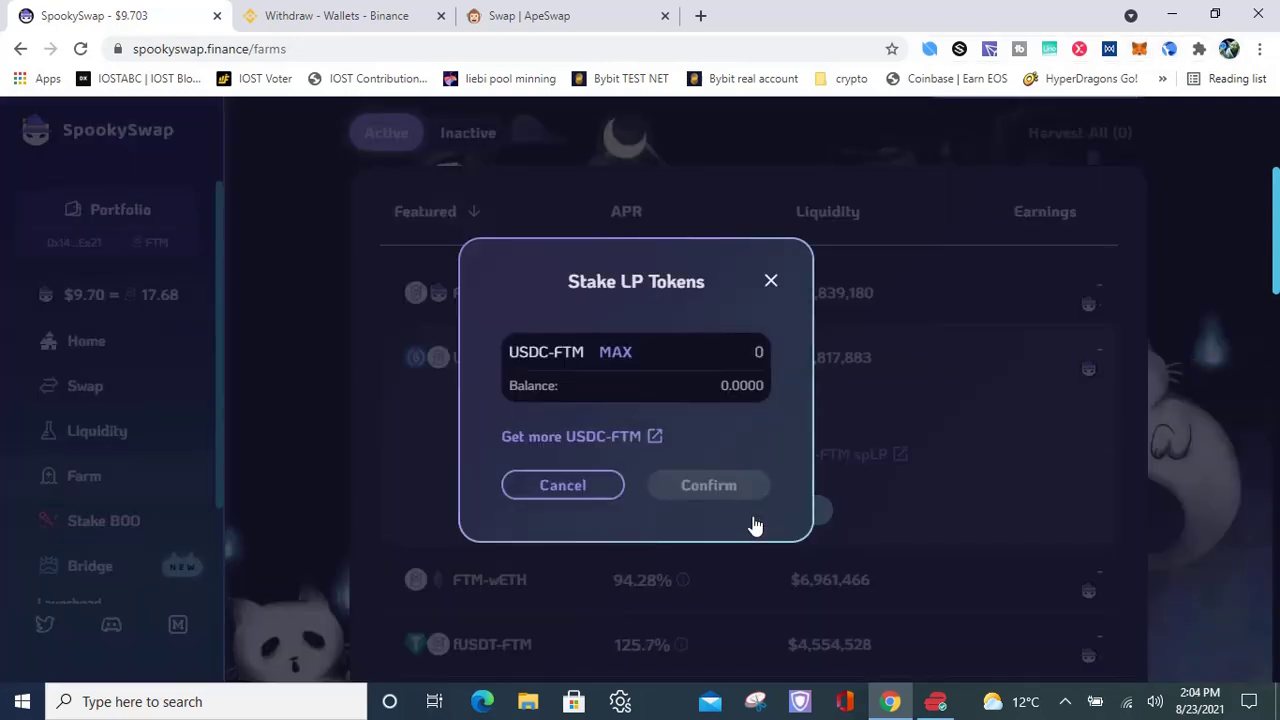
left_click(617, 356)
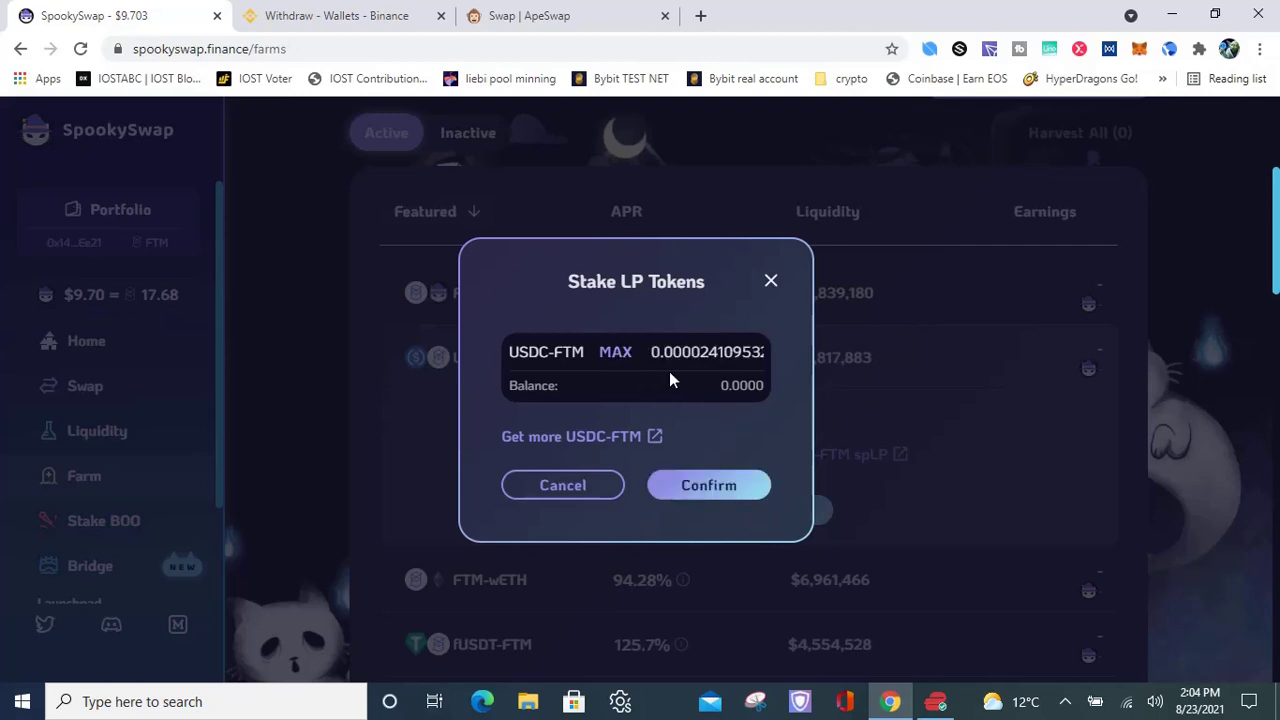
left_click(707, 487)
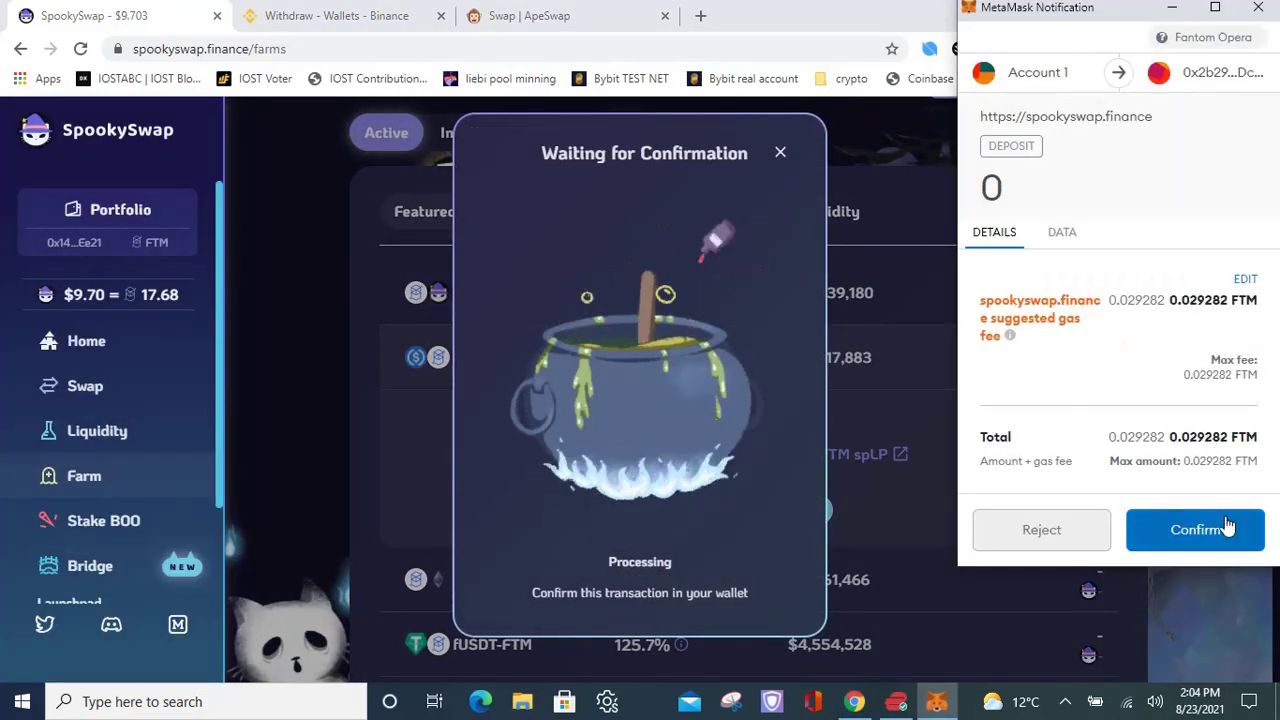
left_click(1227, 529)
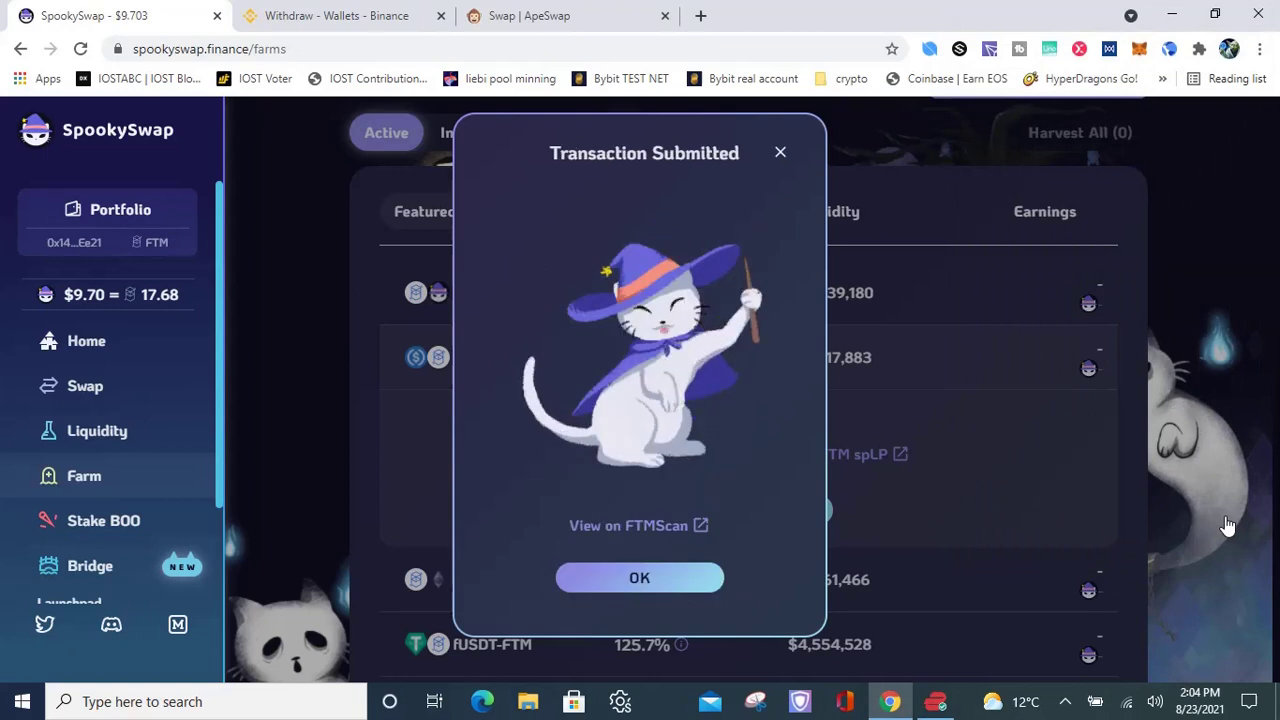
left_click(780, 155)
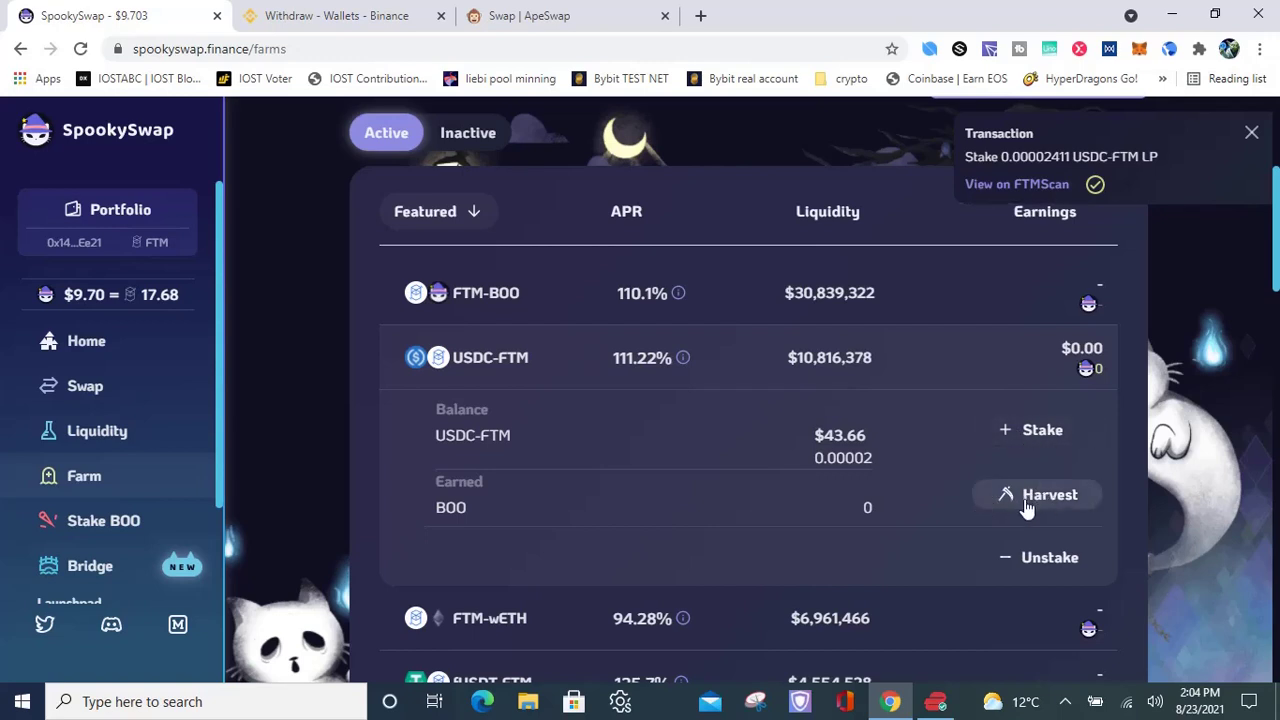
- Unstake all 0.00002411 USDC-FTM LP tokens from the farm, confirming in MetaMask
left_click(1040, 565)
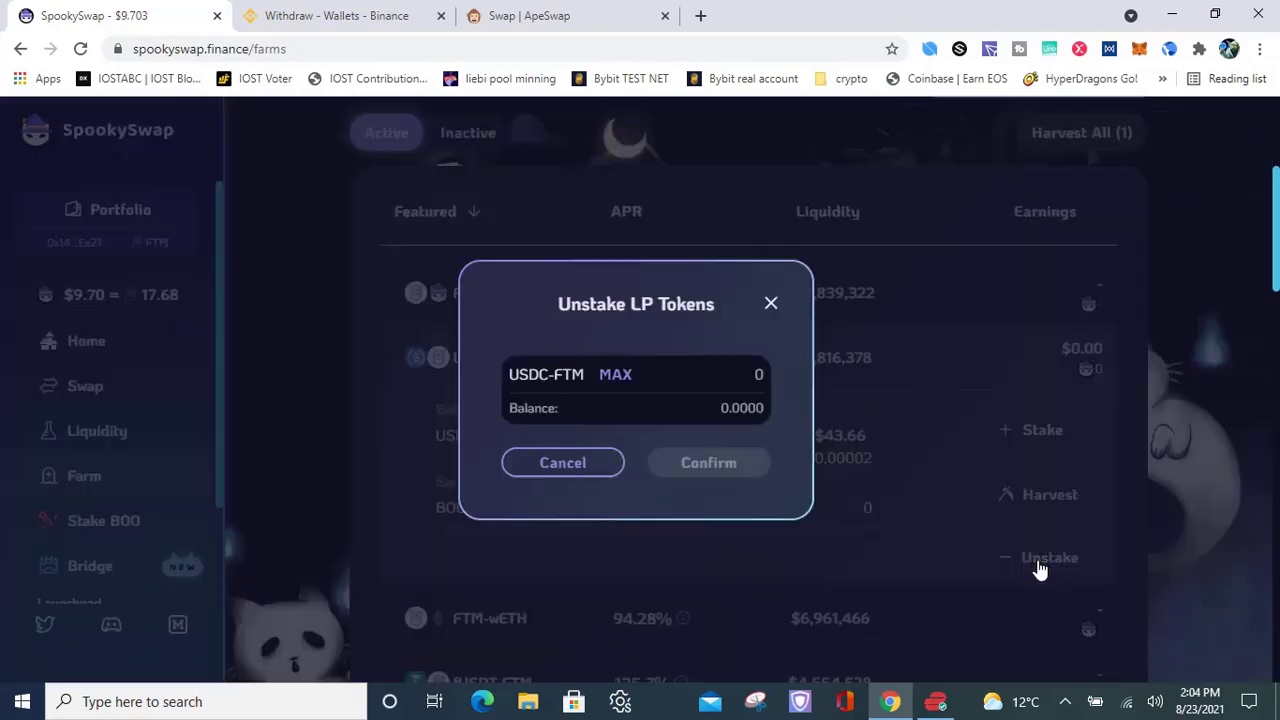
left_click(615, 375)
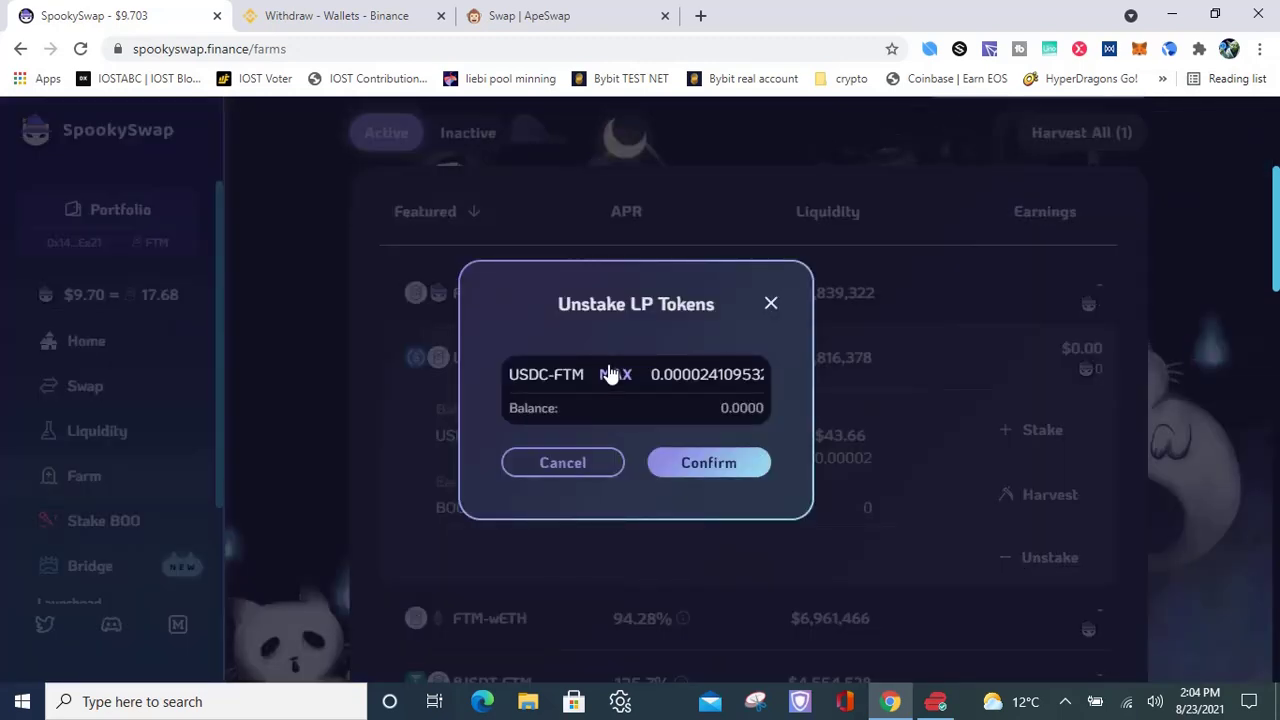
left_click(708, 461)
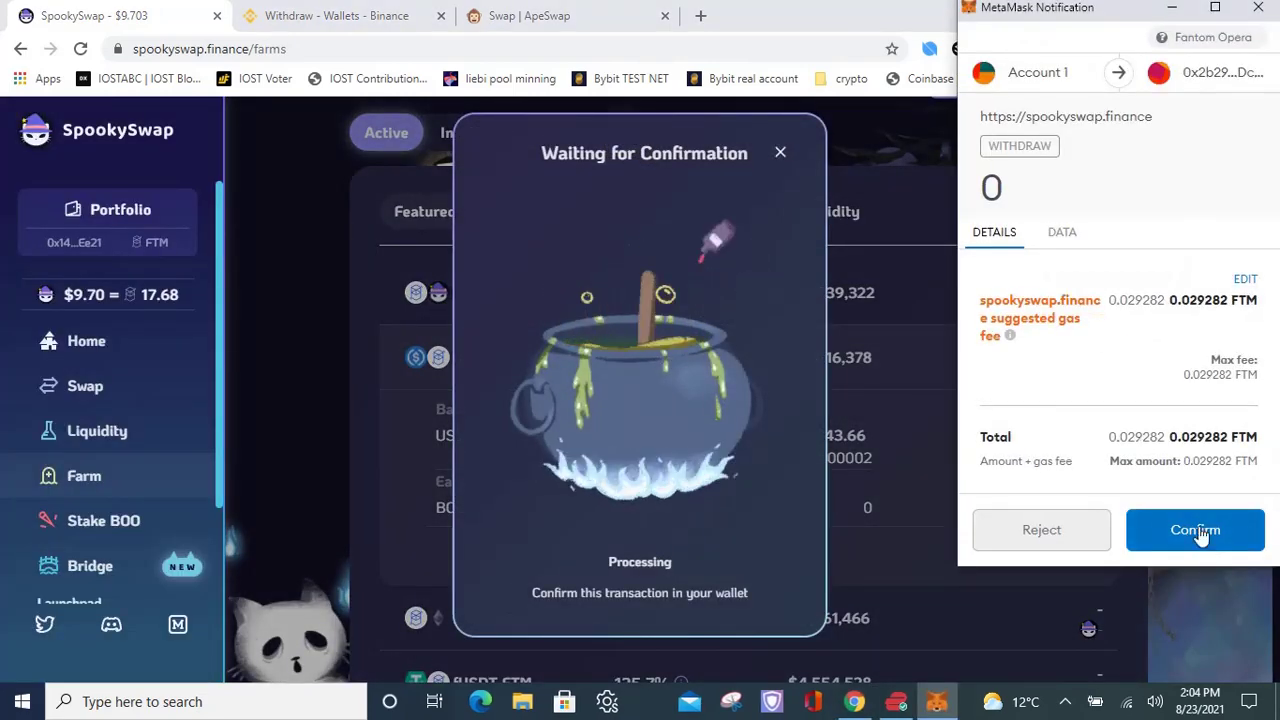
left_click(1198, 533)
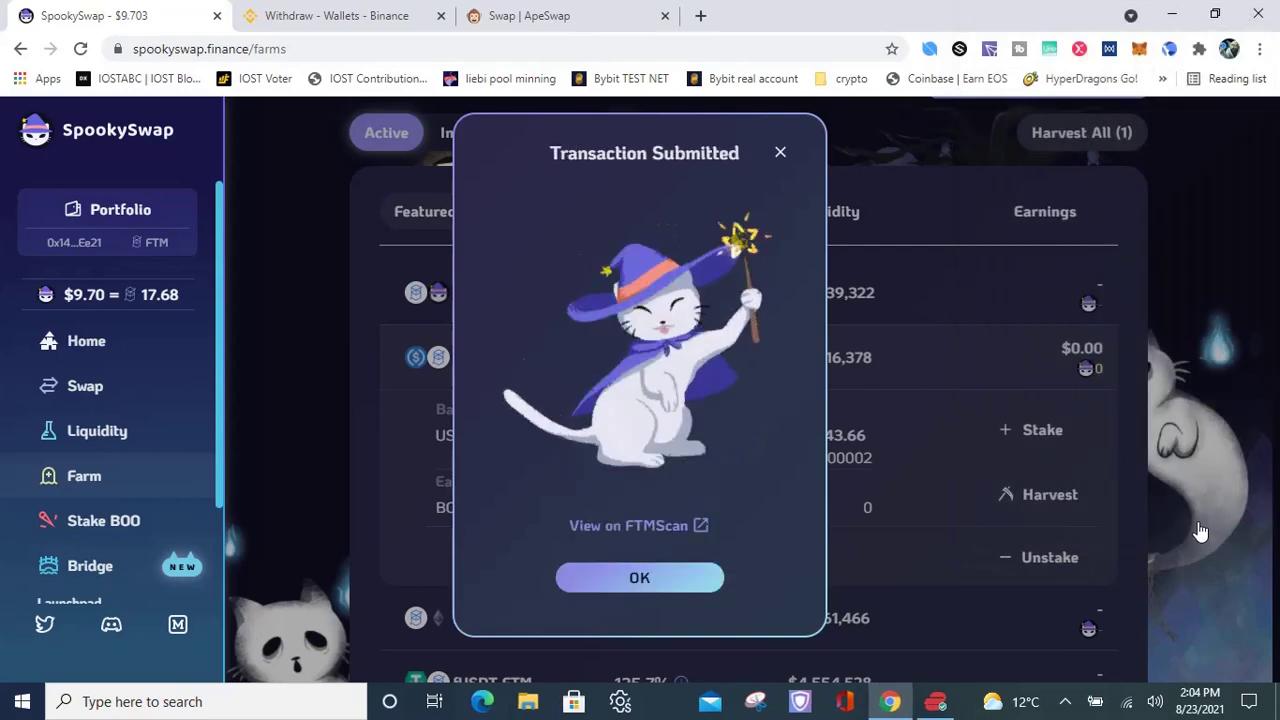
left_click(778, 152)
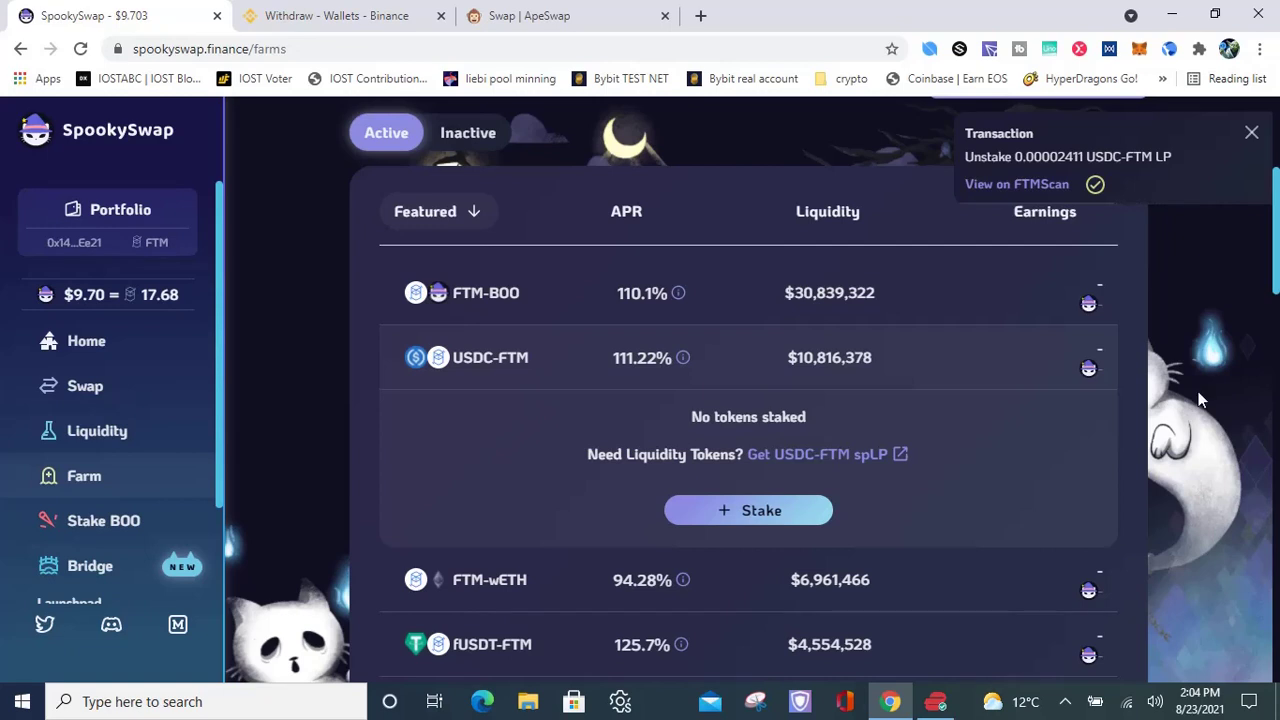
- Open My Potions on the liquidity page and expand the USDC-FTM position
left_click(97, 431)
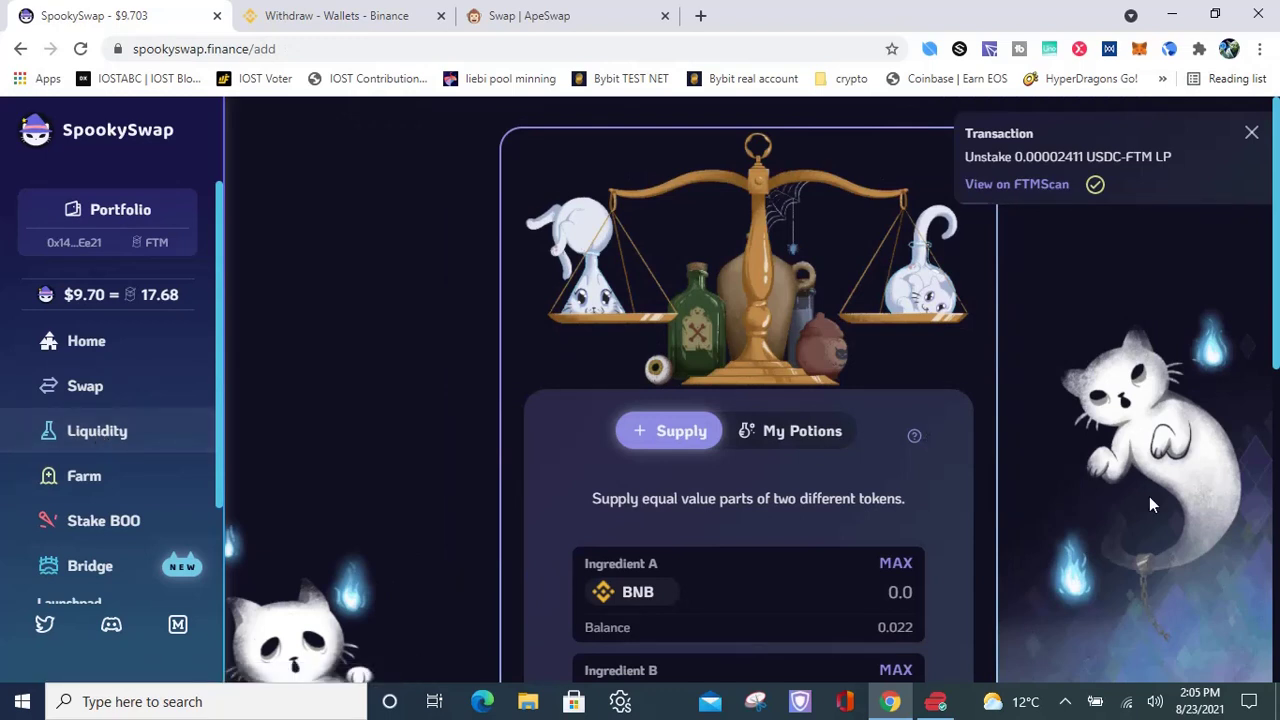
scroll(1149, 500, "down", 1)
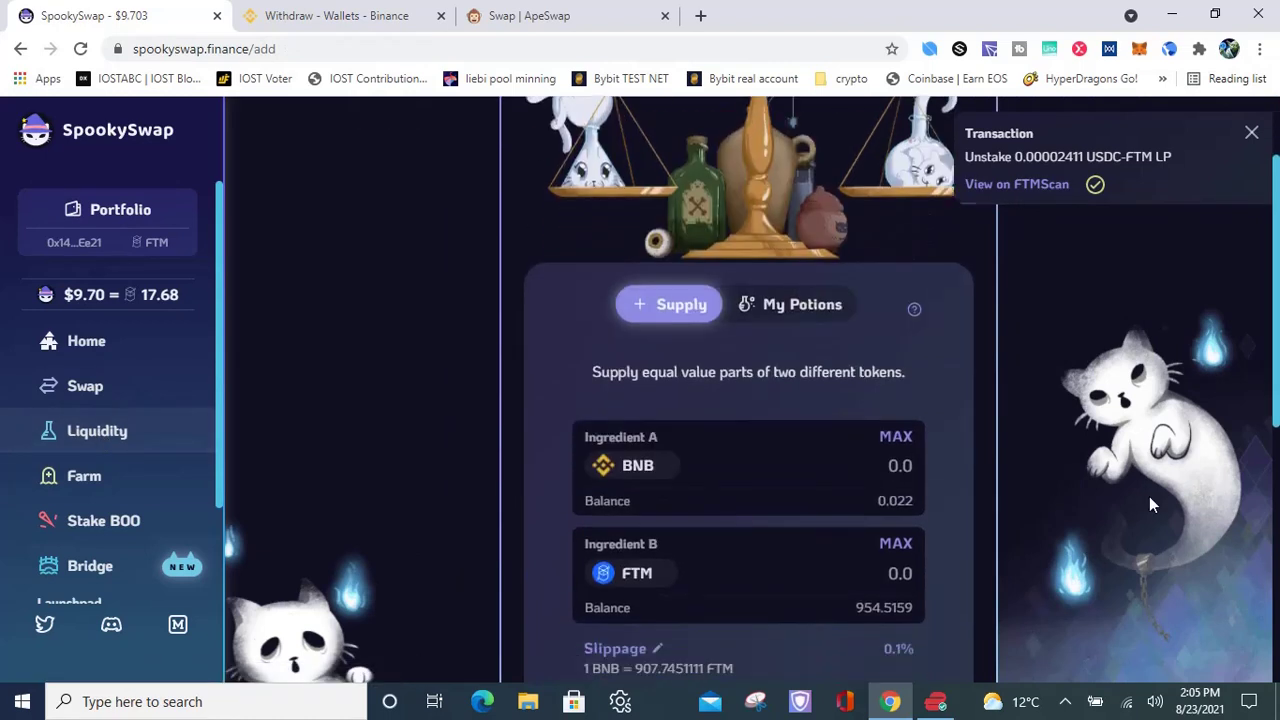
left_click(790, 306)
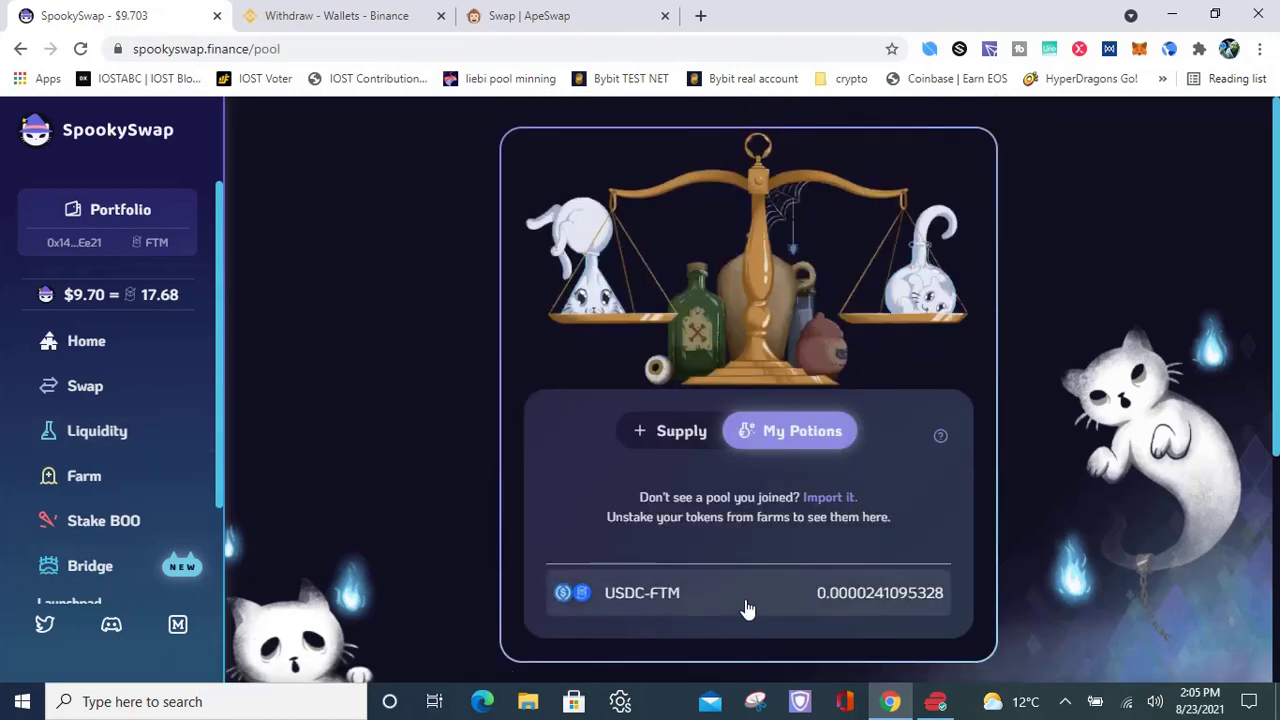
scroll(745, 605, "down", 1)
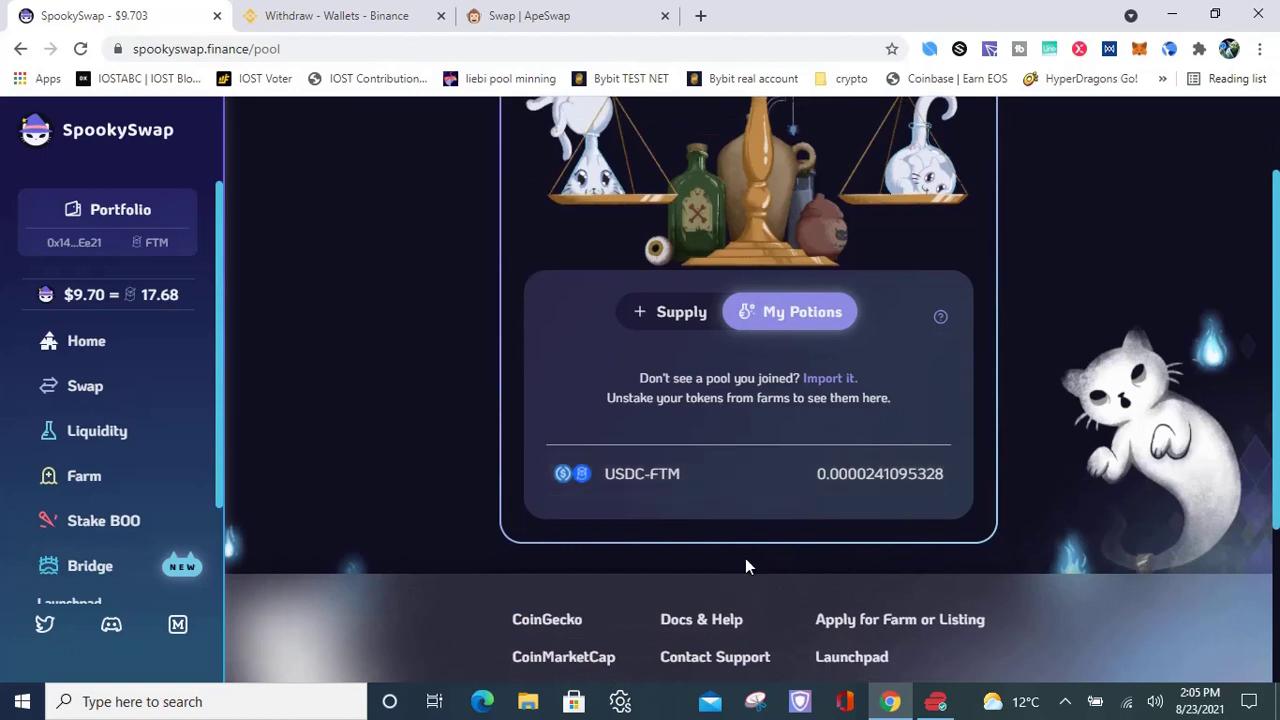
left_click(724, 502)
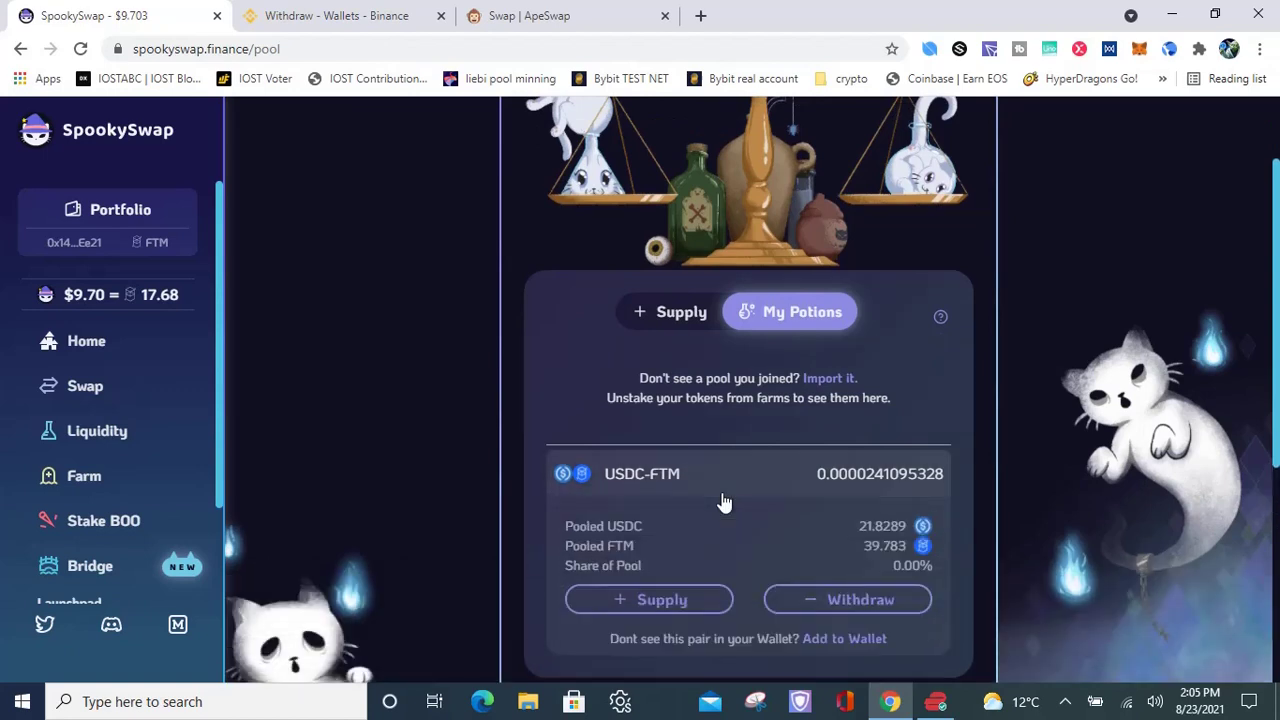
- Set up a 100% withdrawal for 21.83 USDC and 39.781 FTM, keeping slippage at 0.1%
left_click(815, 605)
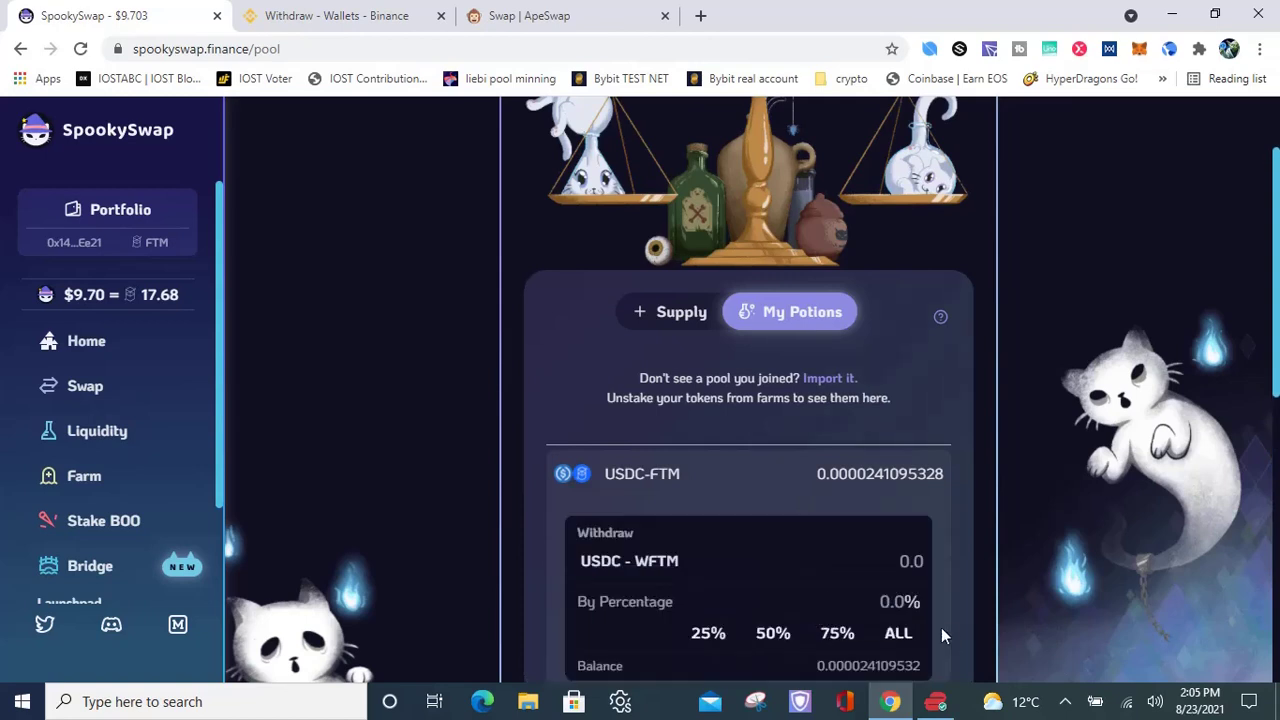
scroll(950, 633, "down", 2)
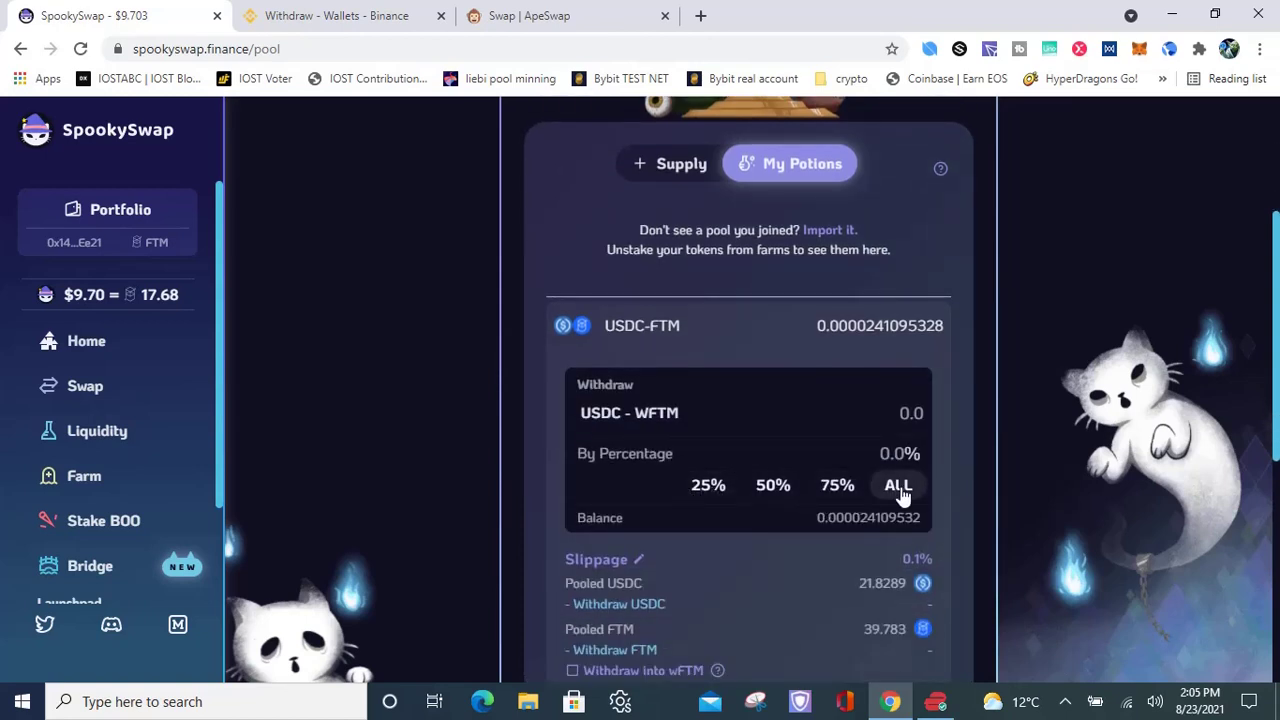
left_click(899, 487)
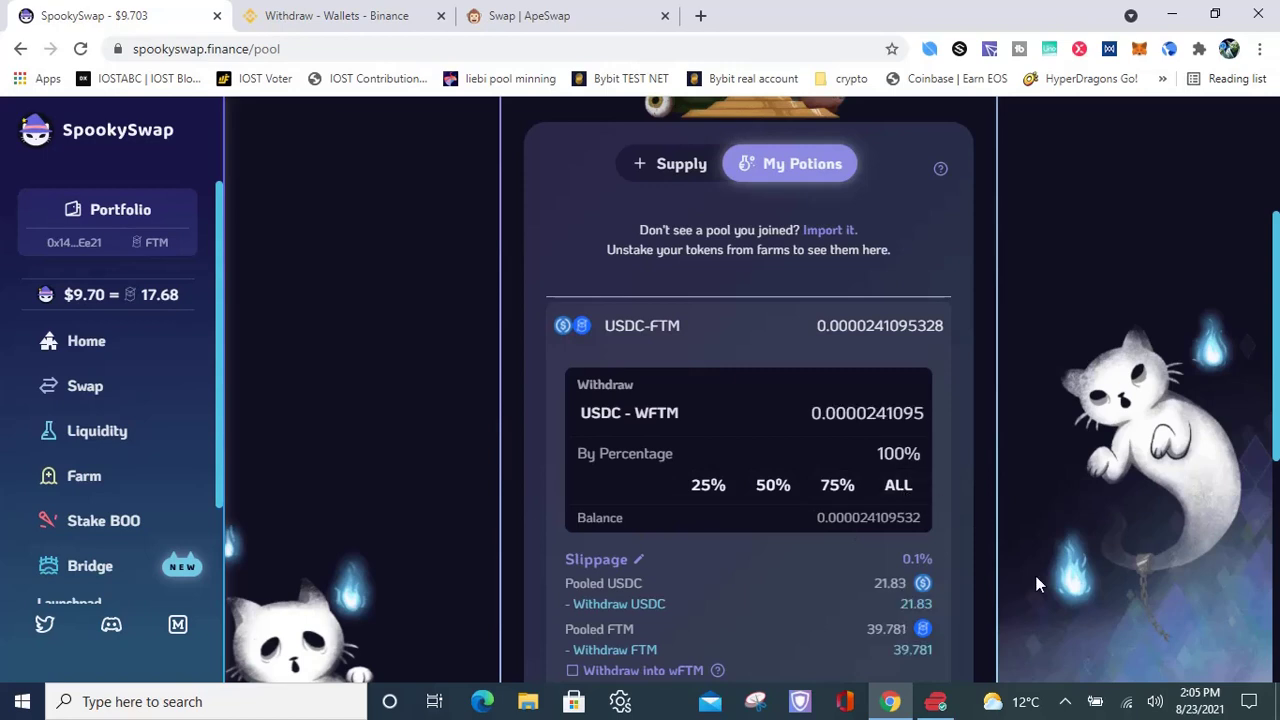
scroll(1037, 582, "down", 2)
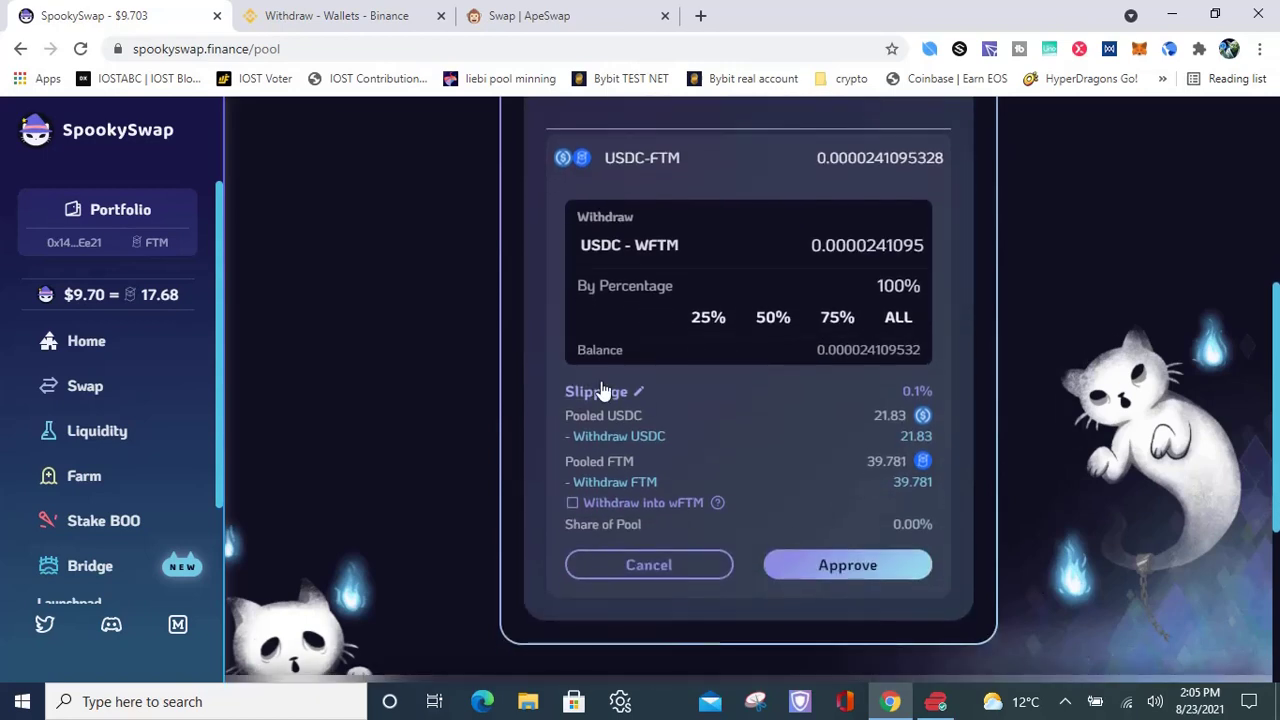
left_click(604, 391)
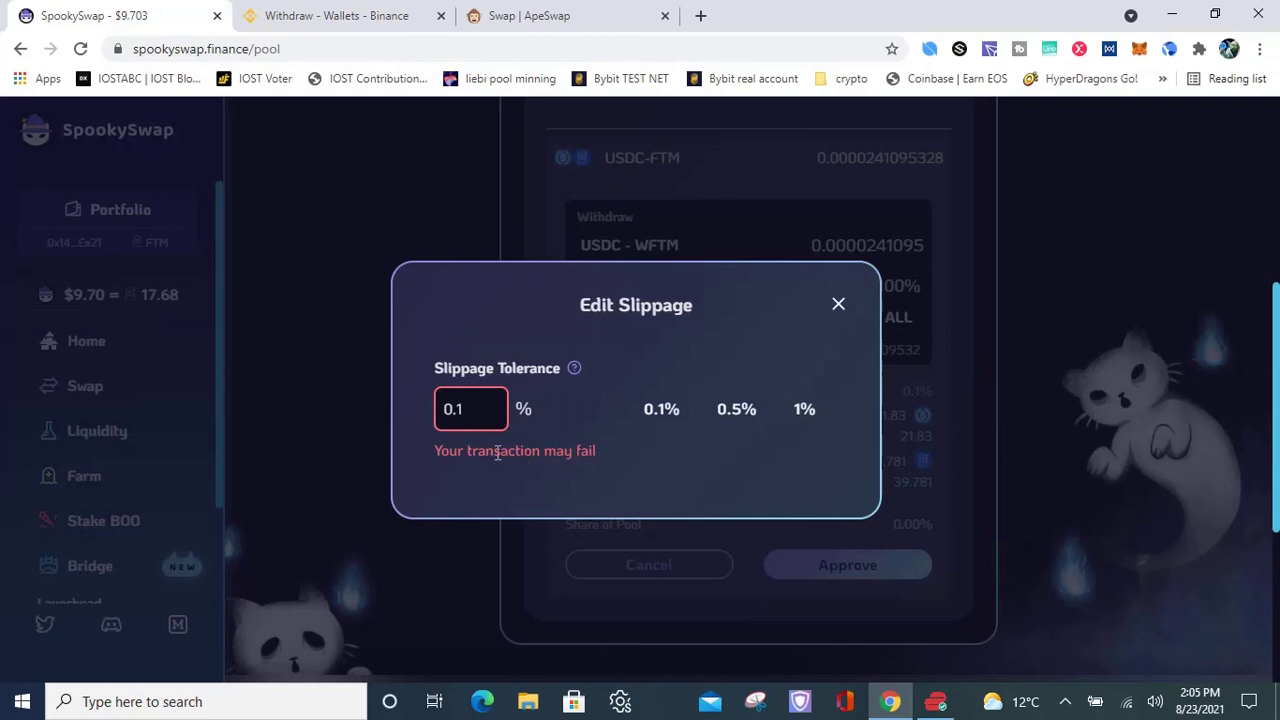
left_click(839, 305)
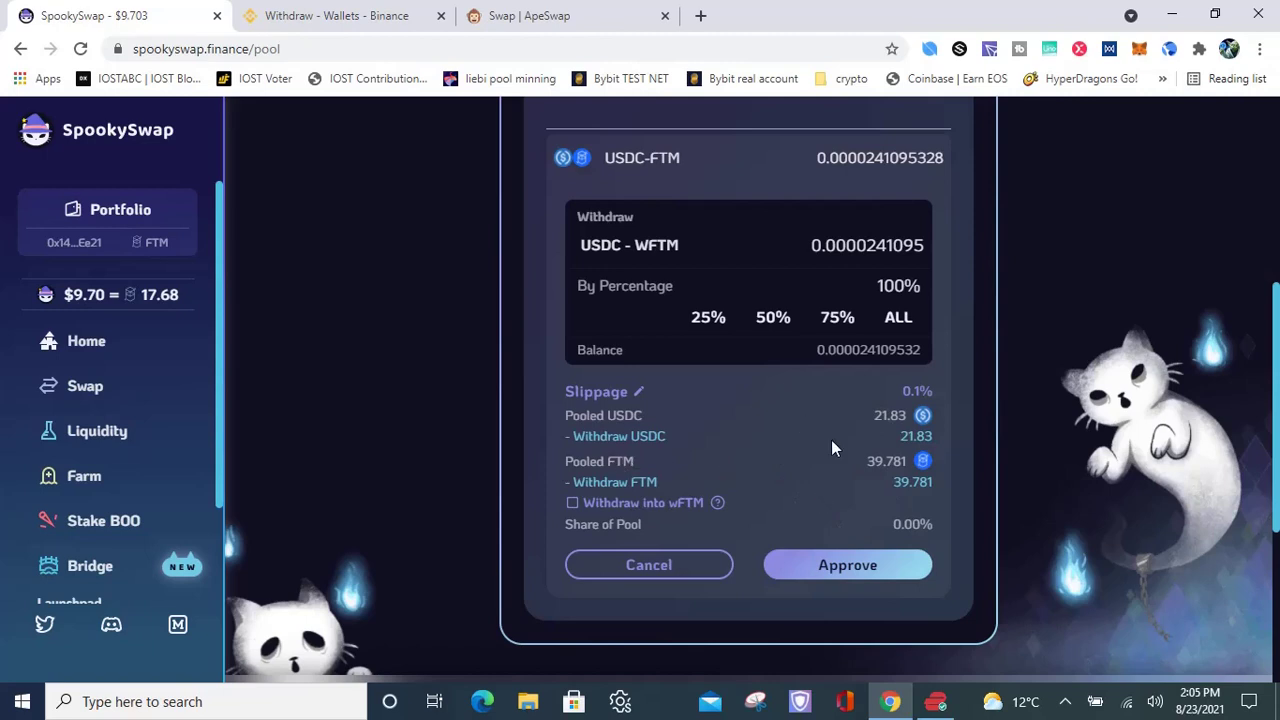
- Approve the USDC-FTM LP tokens for withdrawal in MetaMask and check the wallet's FTM balance
left_click(845, 566)
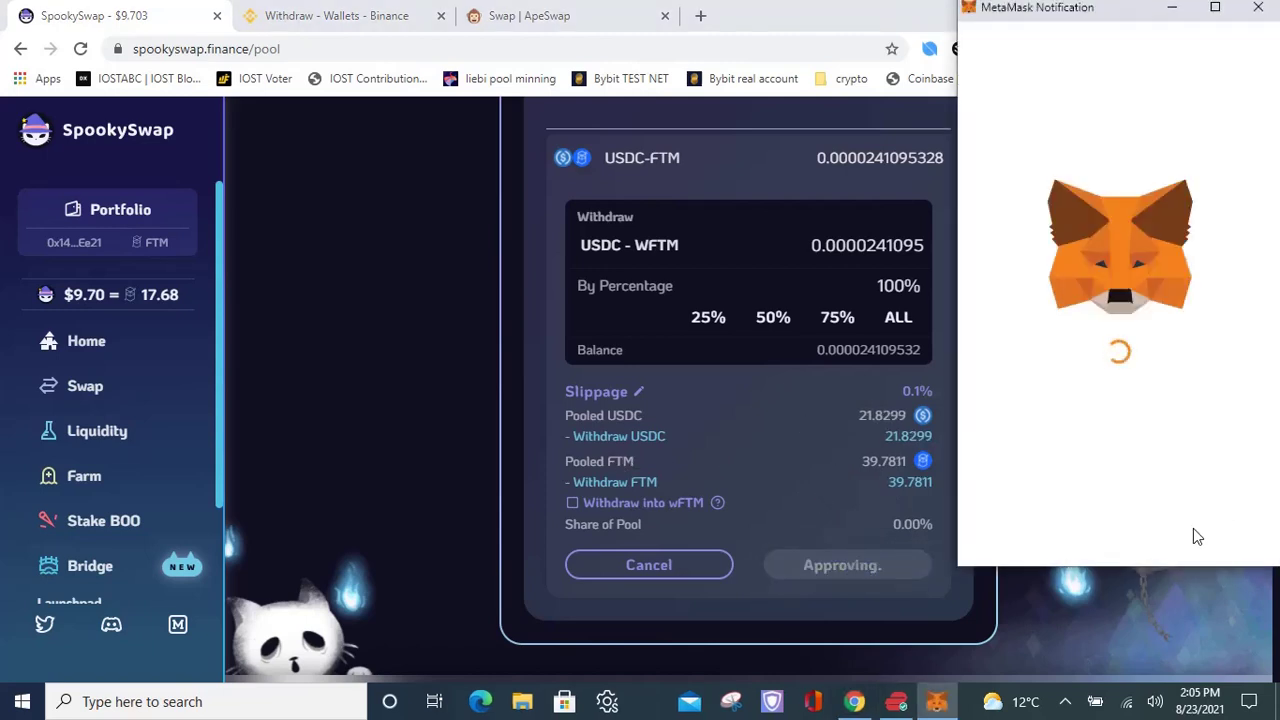
left_click(1224, 545)
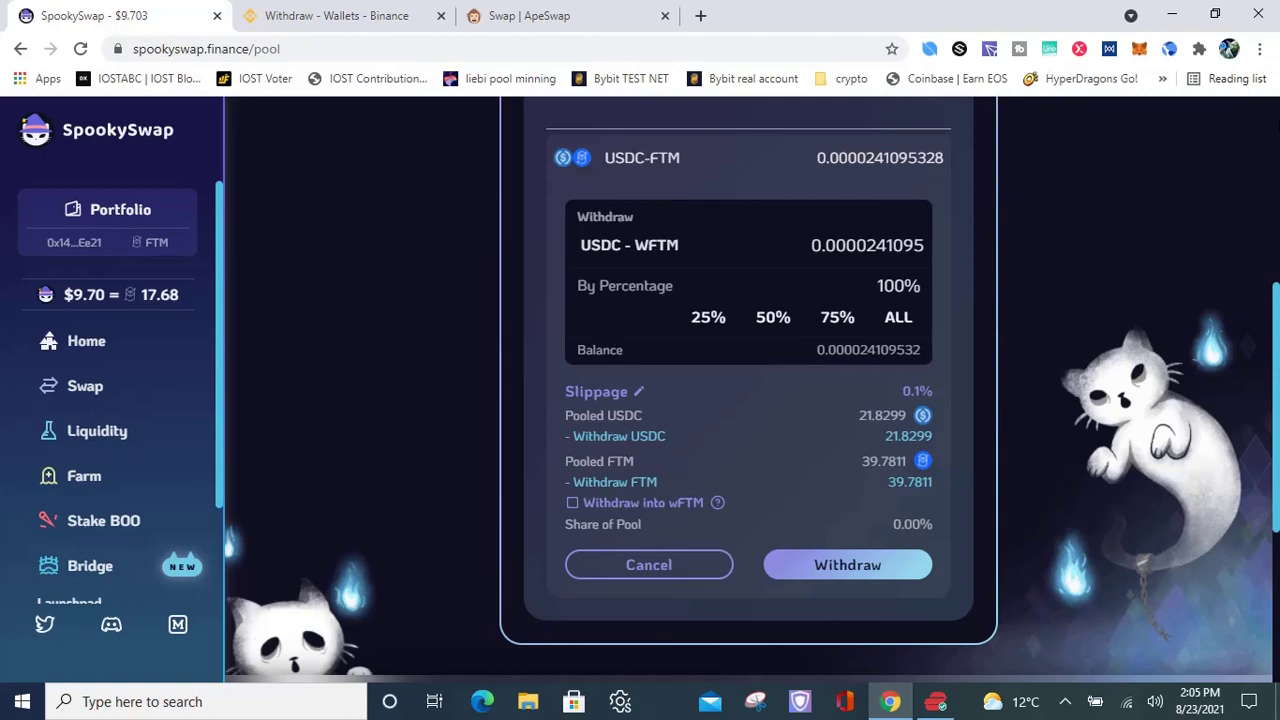
scroll(1203, 459, "up", 4)
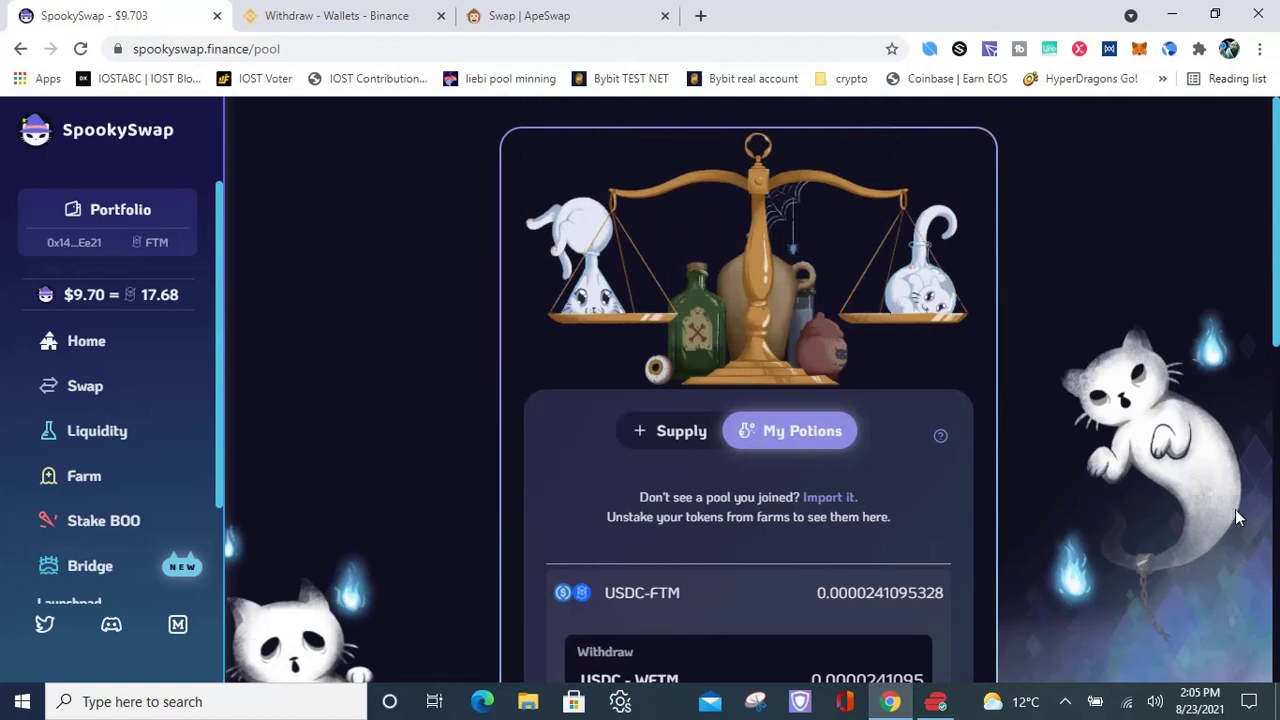
left_click(1272, 563)
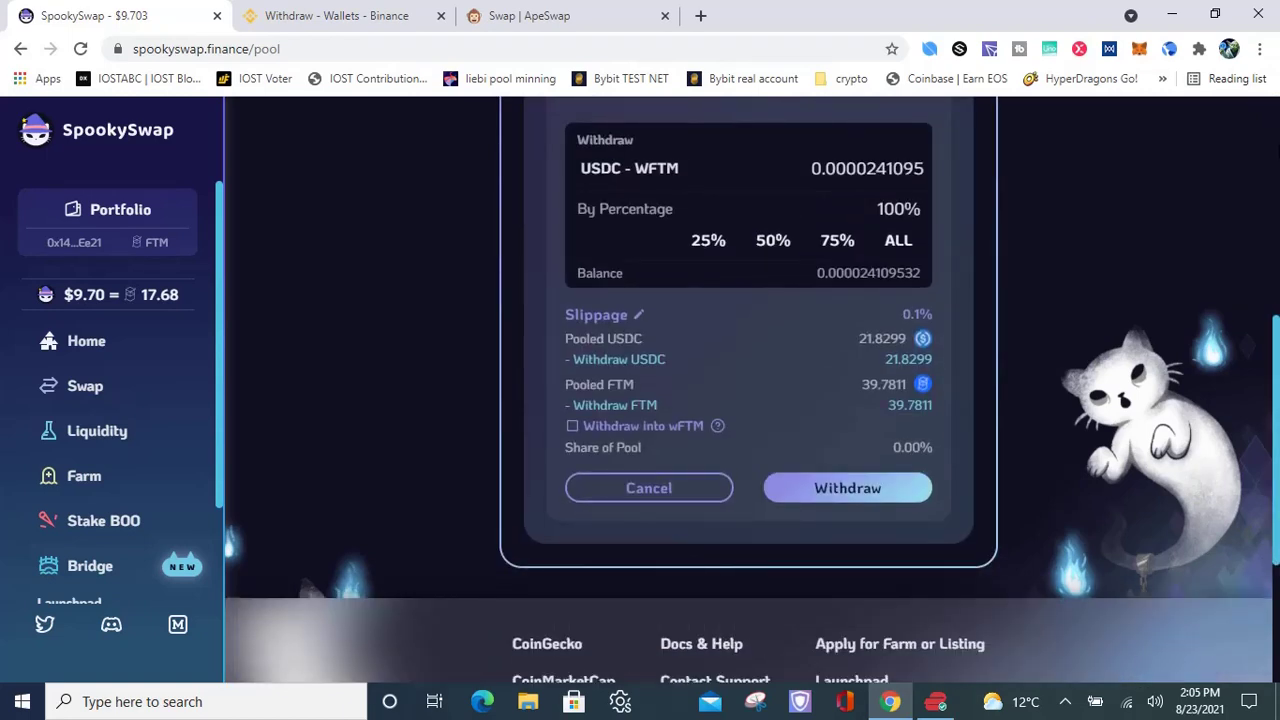
scroll(748, 350, "up", 5)
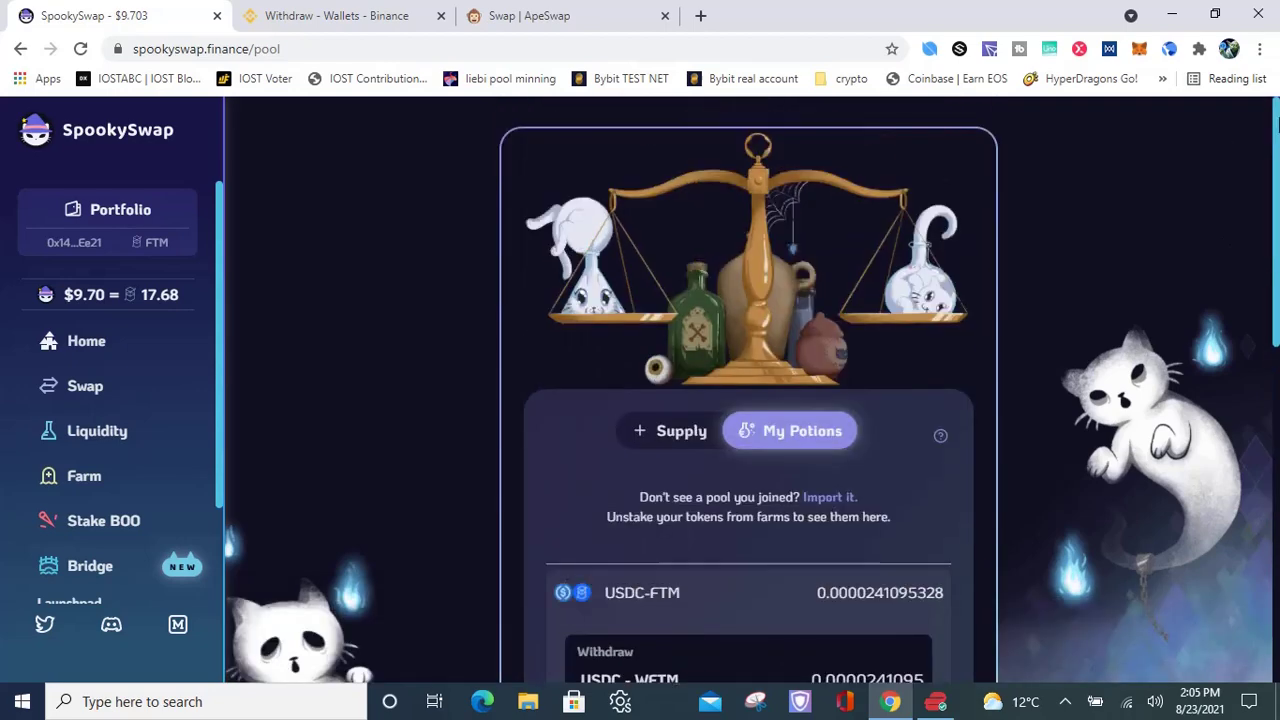
left_click(1137, 52)
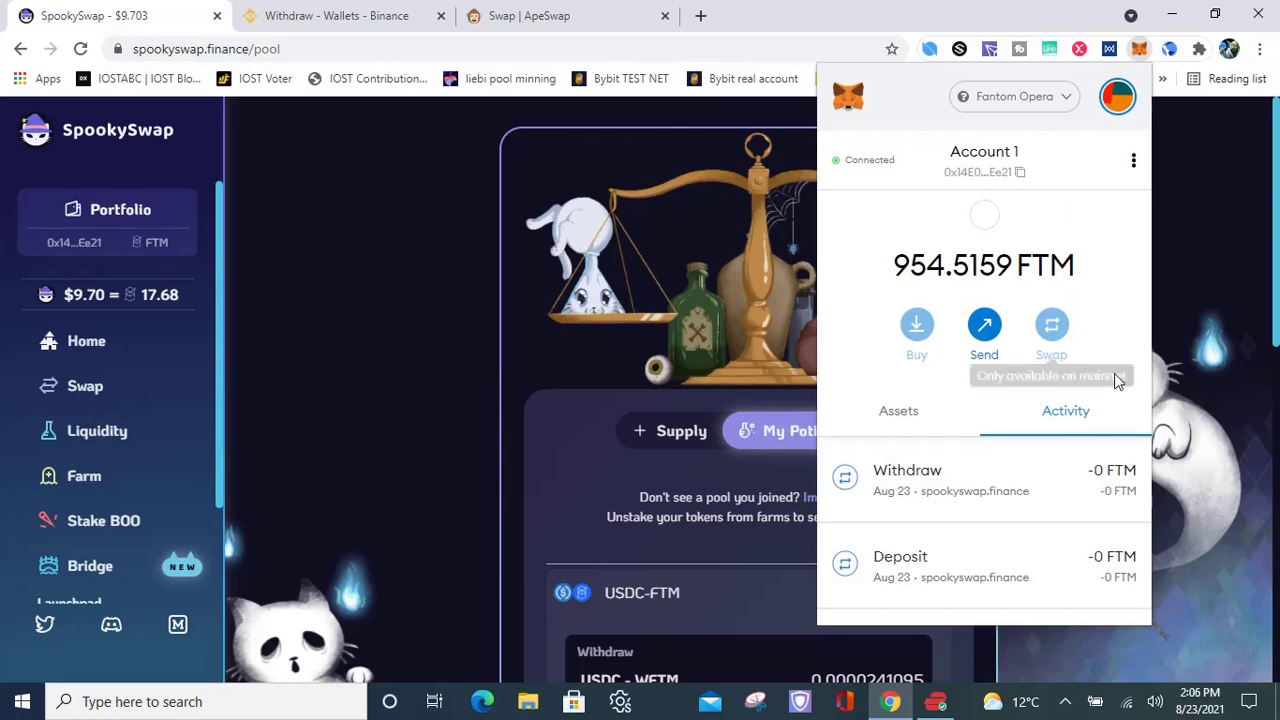
left_click(1226, 510)
scroll(1224, 505, "down", 5)
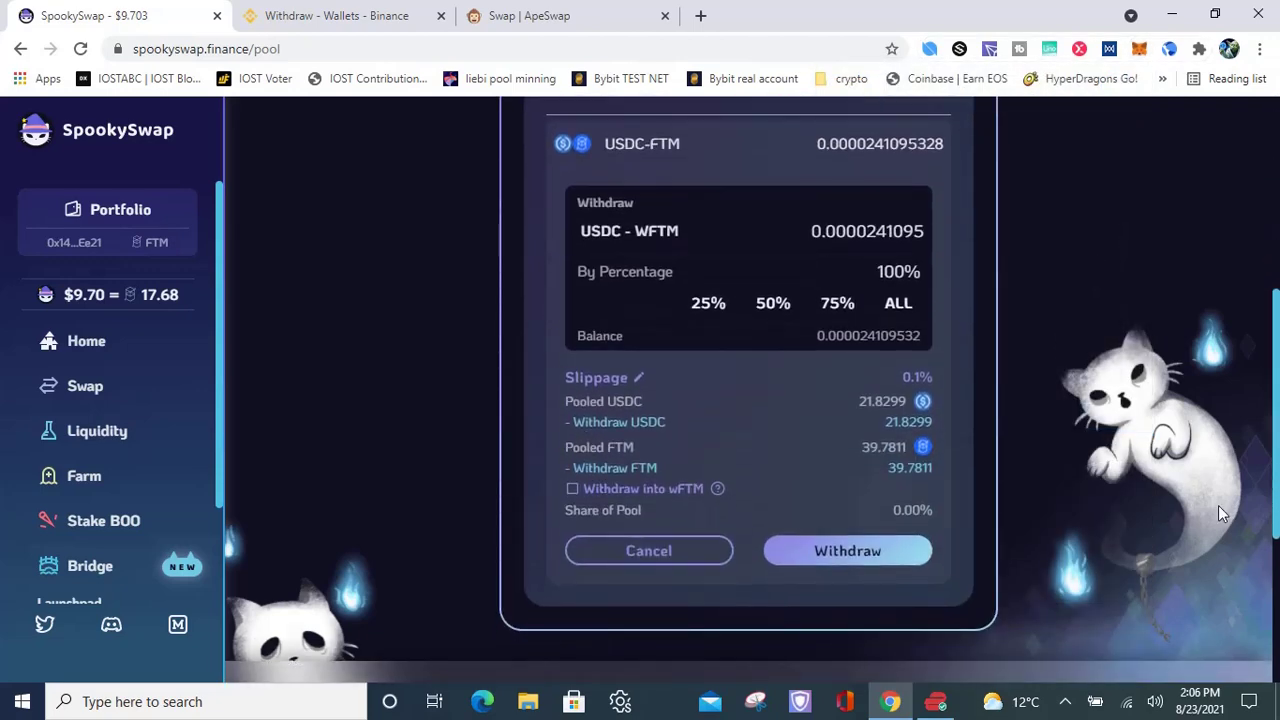
- Withdraw all liquidity for 21.8299 USDC and 39.7811 FTM, confirming in MetaMask
left_click(851, 553)
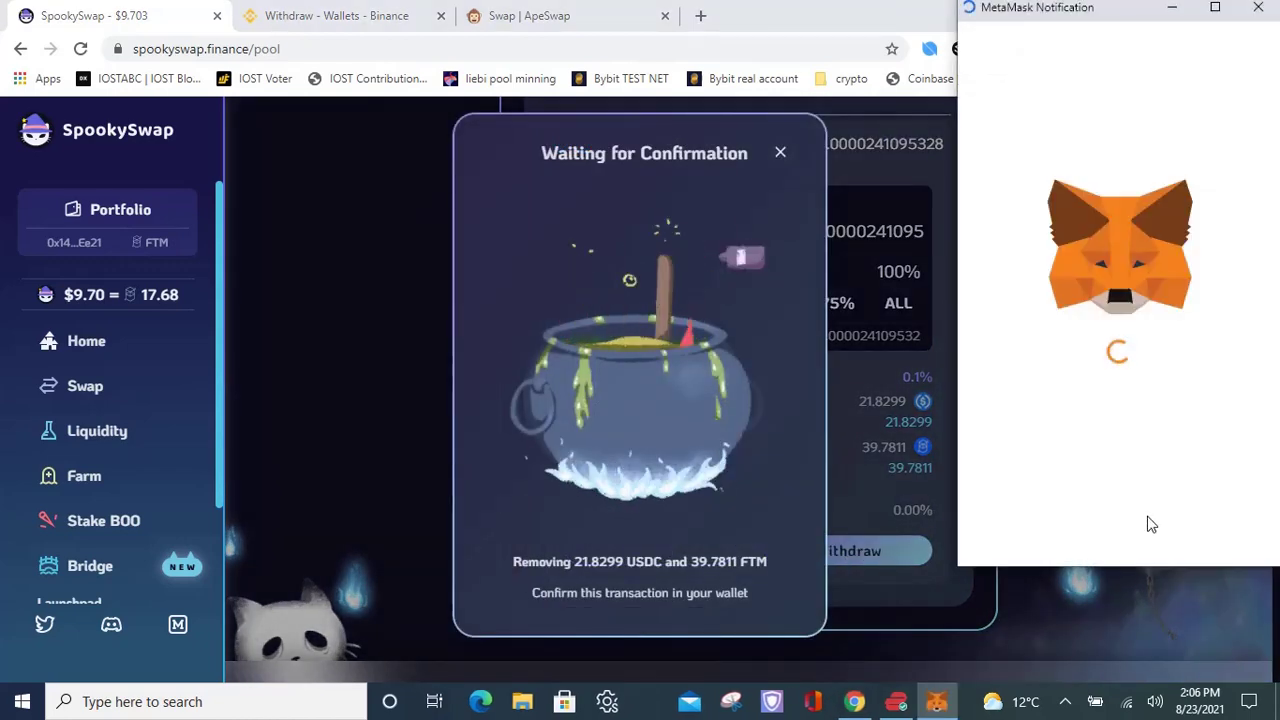
left_click(1210, 533)
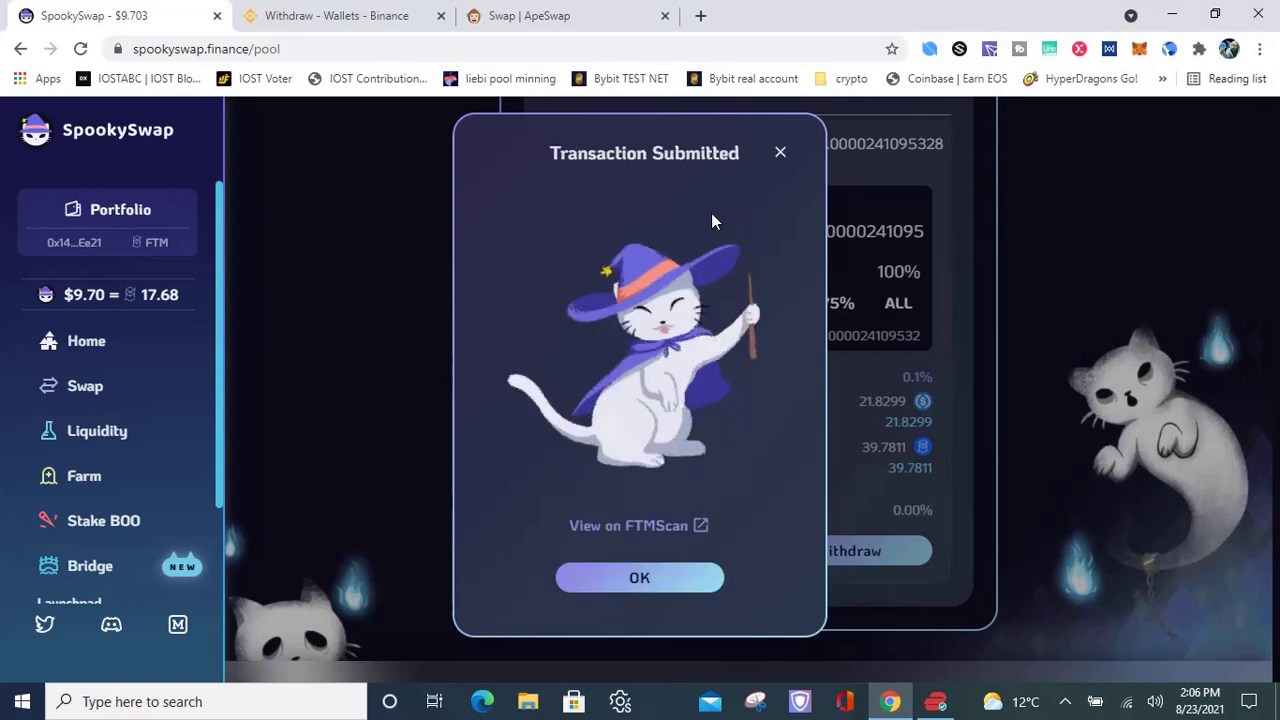
left_click(780, 154)
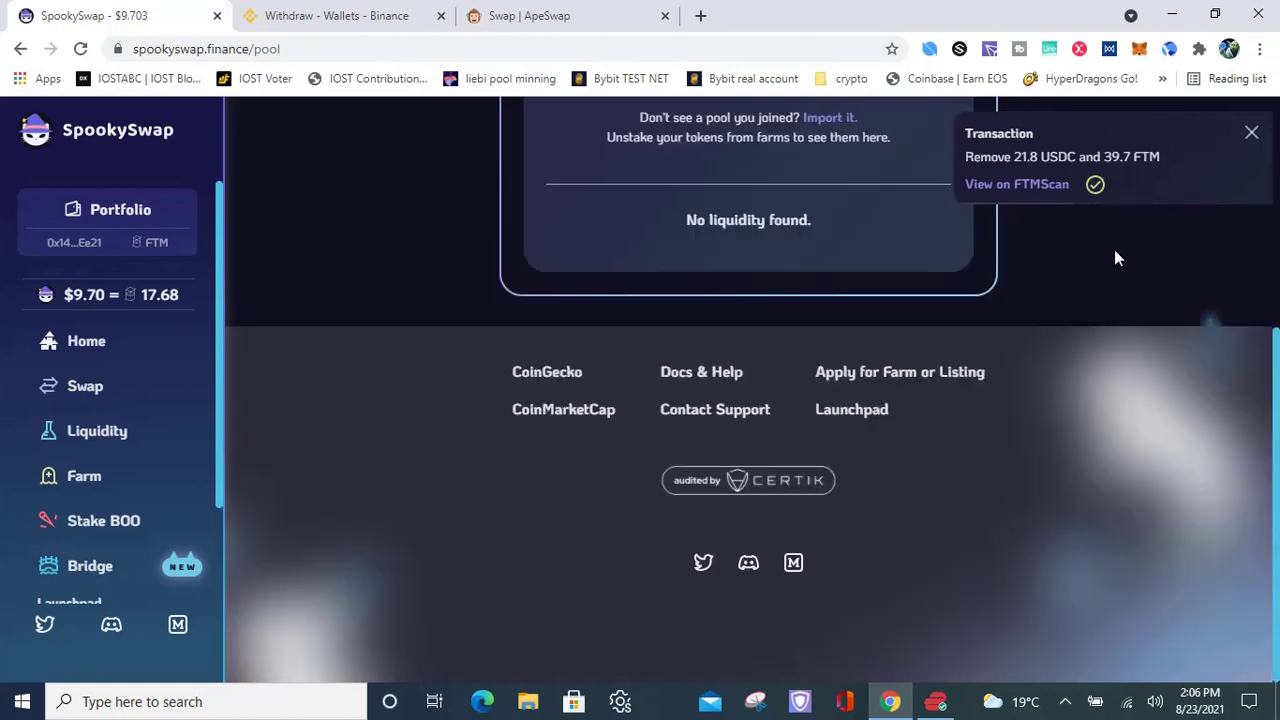
scroll(1120, 207, "up", 2)
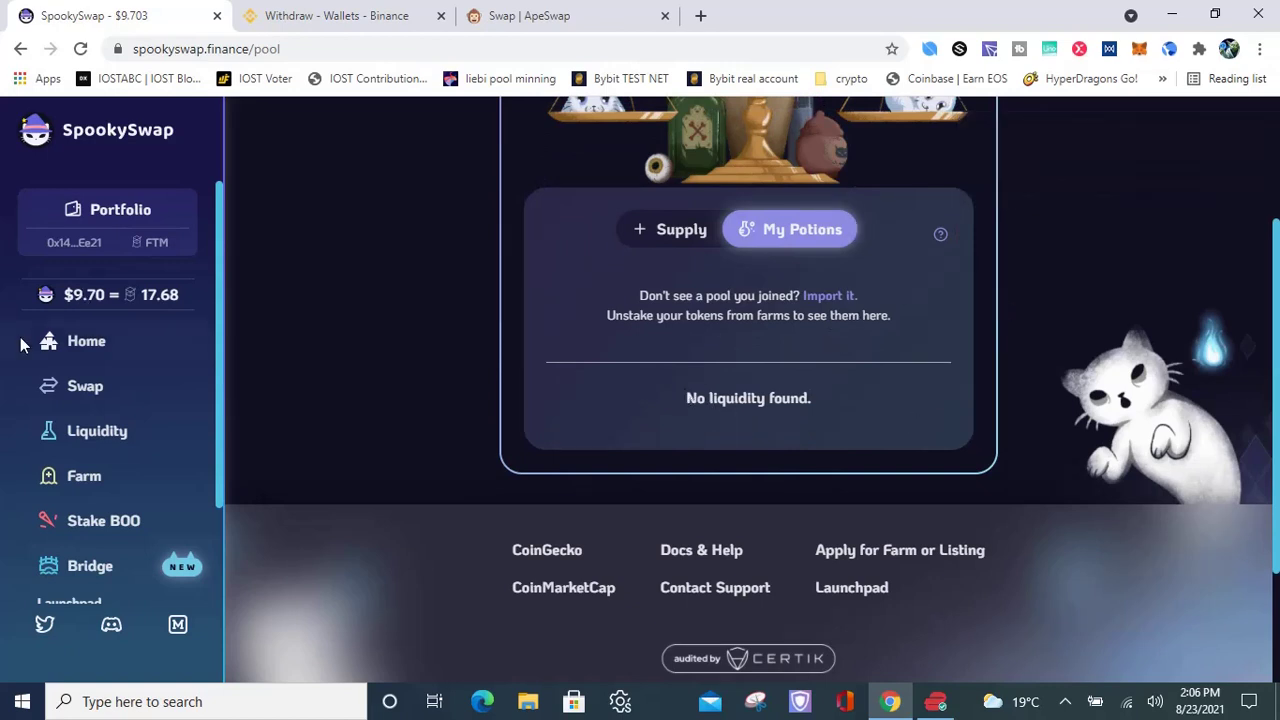
- Set USDC as the swap-from token, showing its restored 21.82999 balance against FTM
left_click(82, 391)
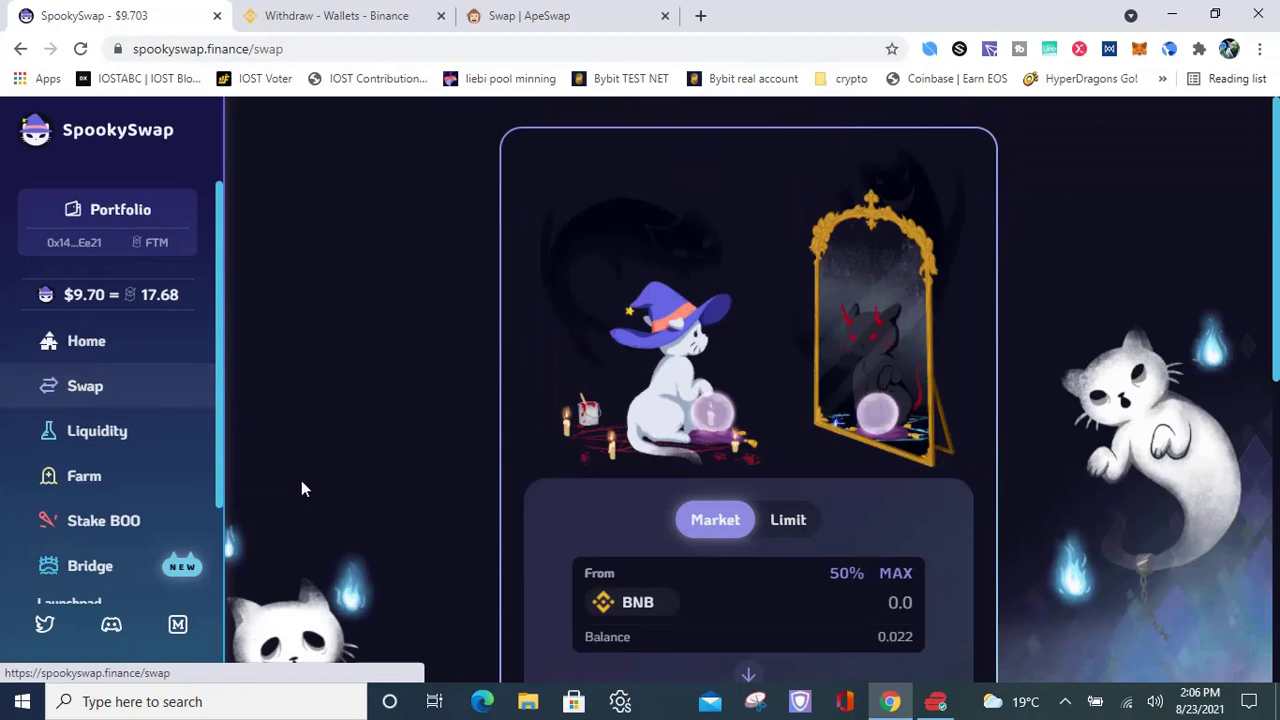
scroll(303, 487, "down", 2)
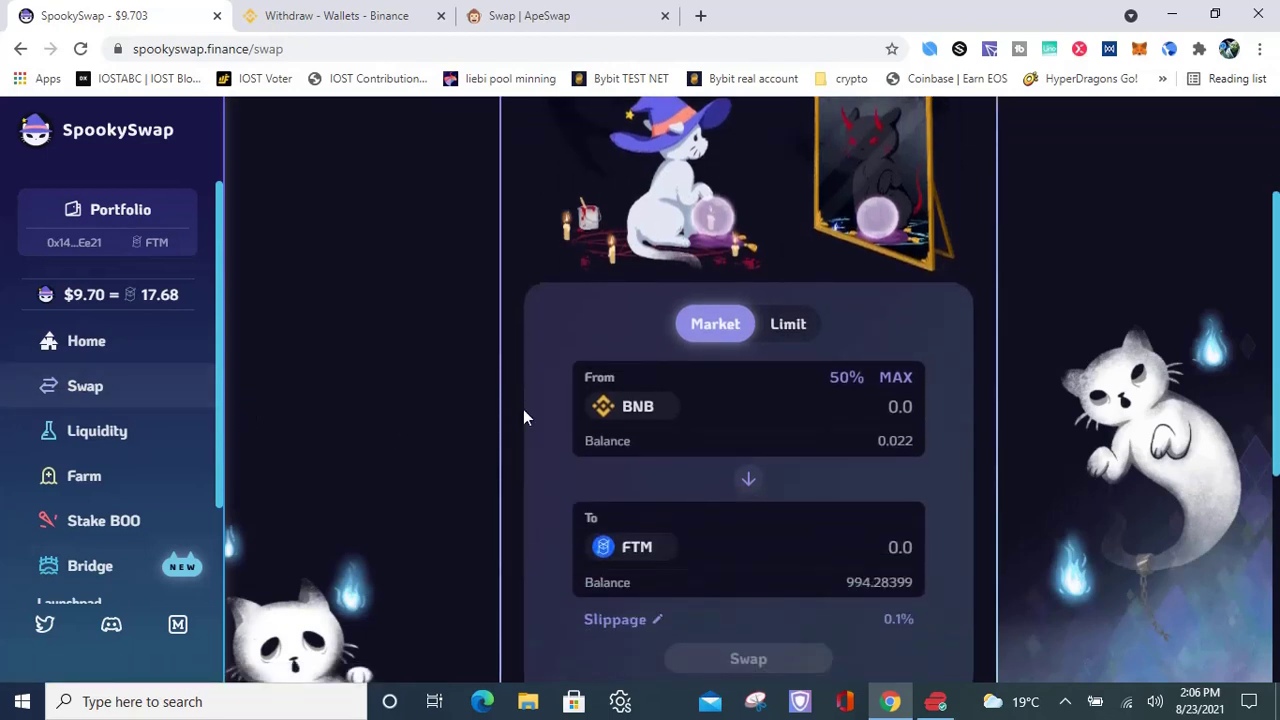
left_click(628, 418)
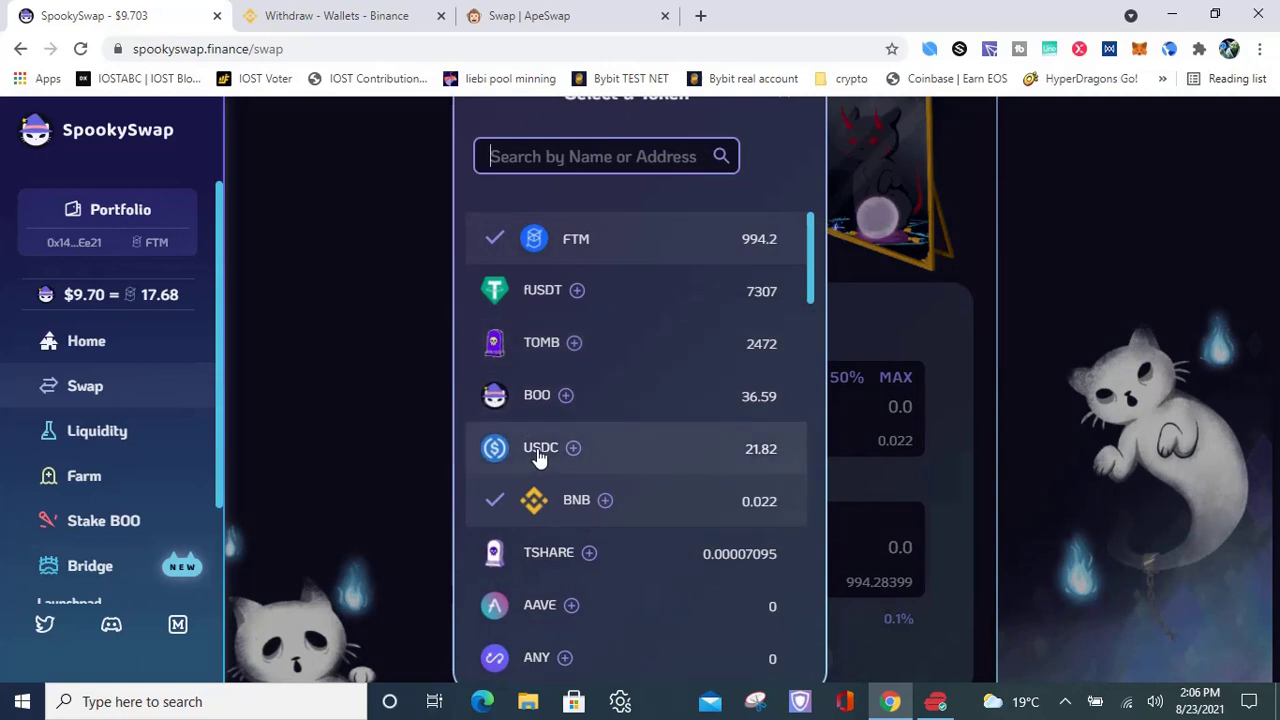
left_click(538, 452)
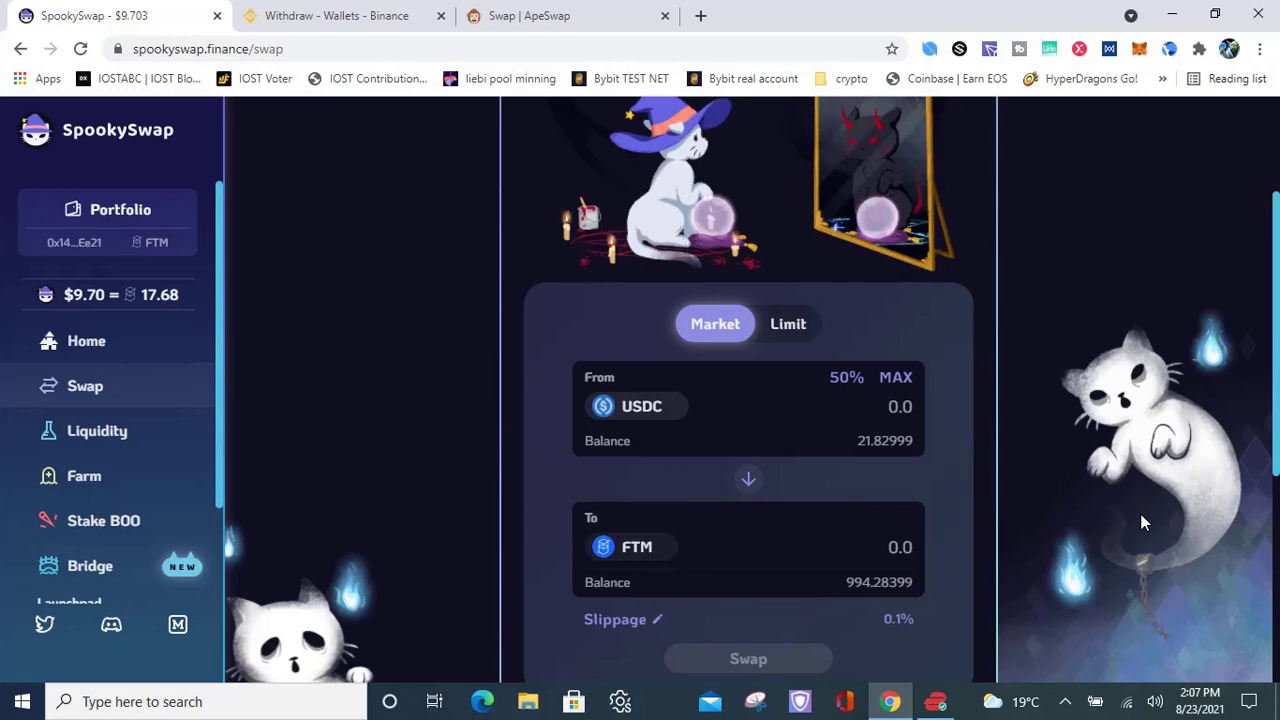
left_click(1065, 702)
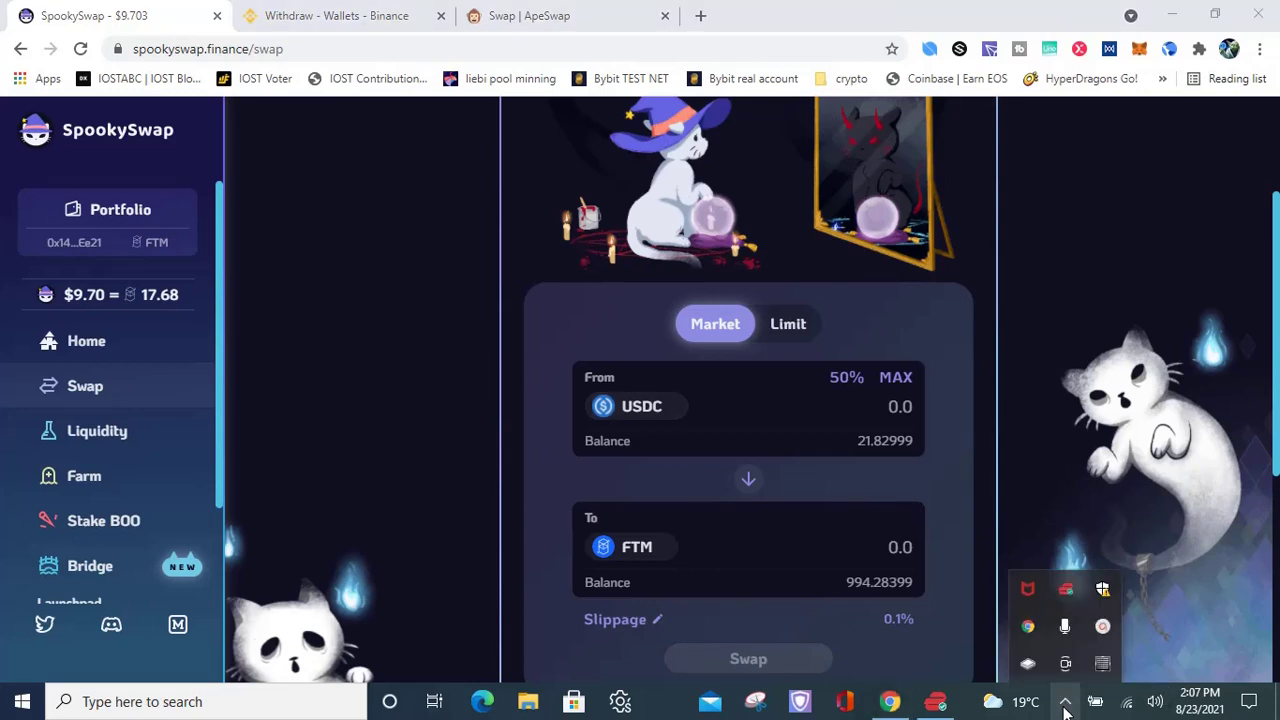